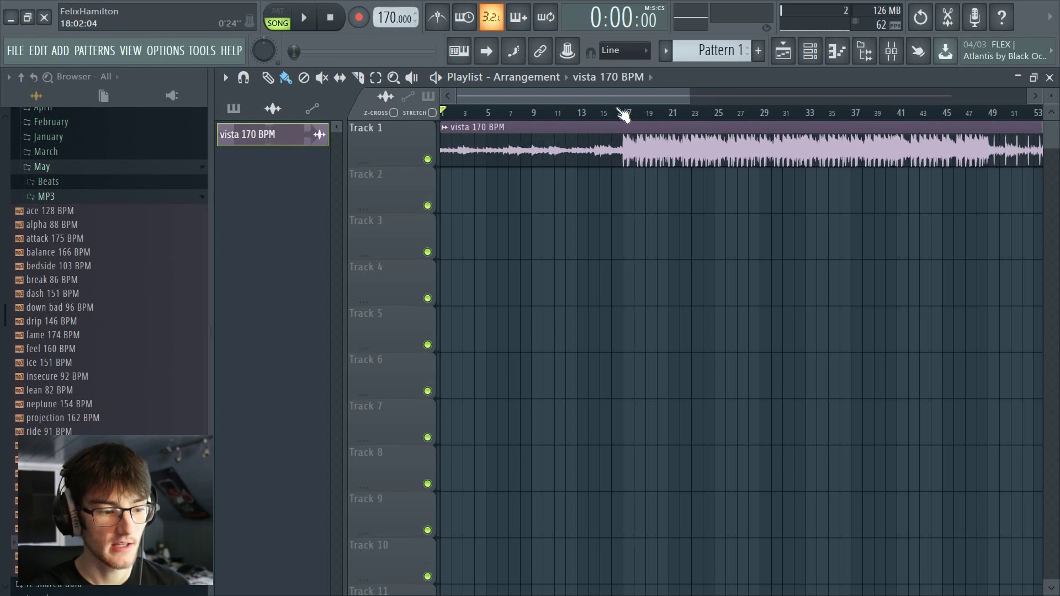
- Play the beat from bar 15 and collapse the 2020 projects and FLPs folders in the browser
{"action": "left_click", "coordinate": [611, 113]}
{"action": "key", "text": "space"}
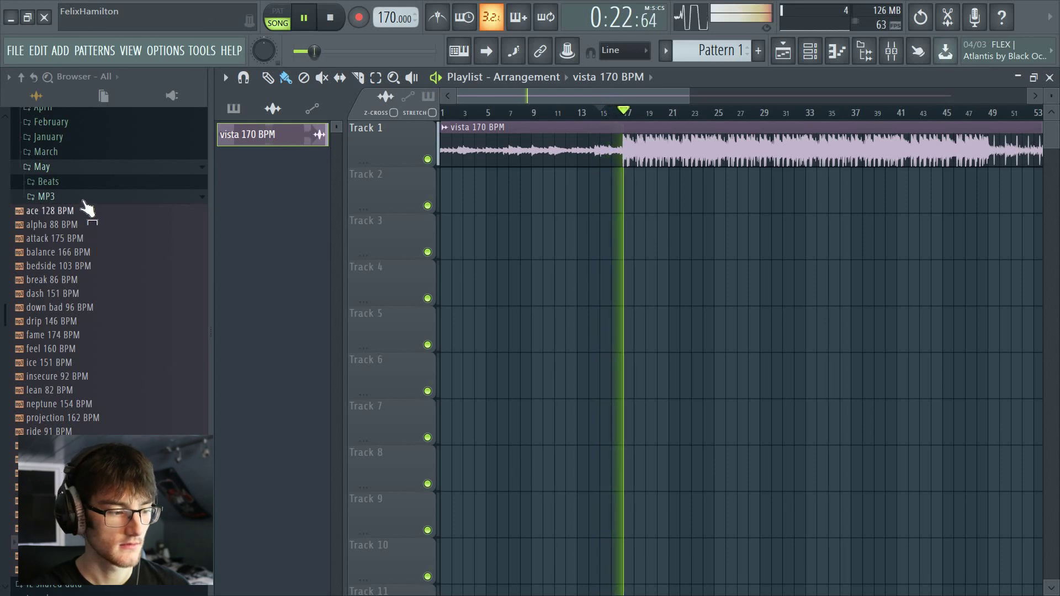
{"action": "scroll", "coordinate": [88, 213], "scroll_direction": "up", "scroll_amount": 3}
{"action": "left_click", "coordinate": [86, 250]}
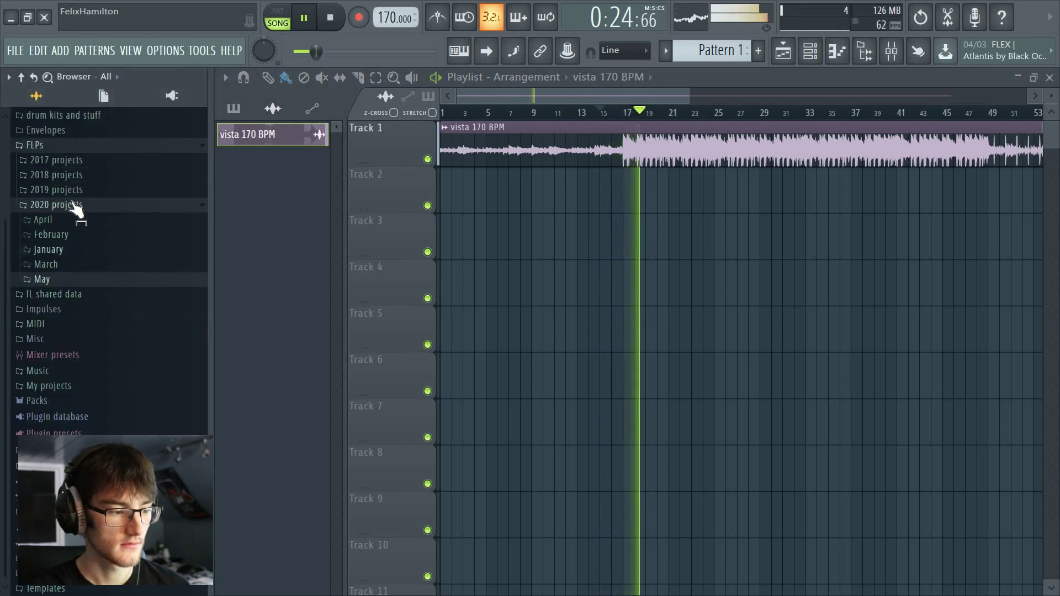
{"action": "left_click", "coordinate": [65, 203]}
{"action": "left_click", "coordinate": [72, 218]}
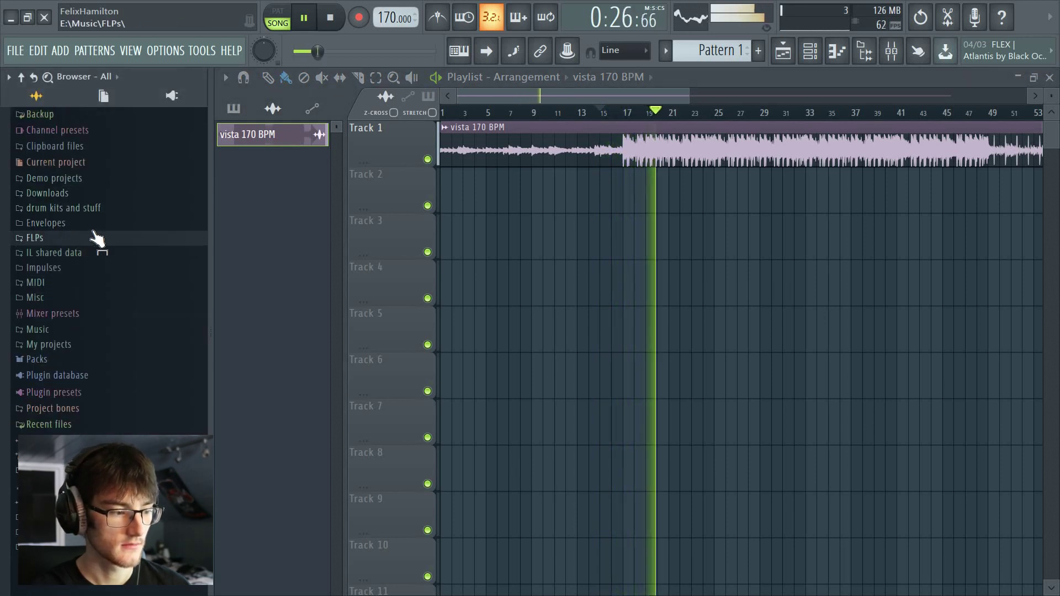
- Stop playback and set the song position to bar 9
{"action": "key", "text": "space"}
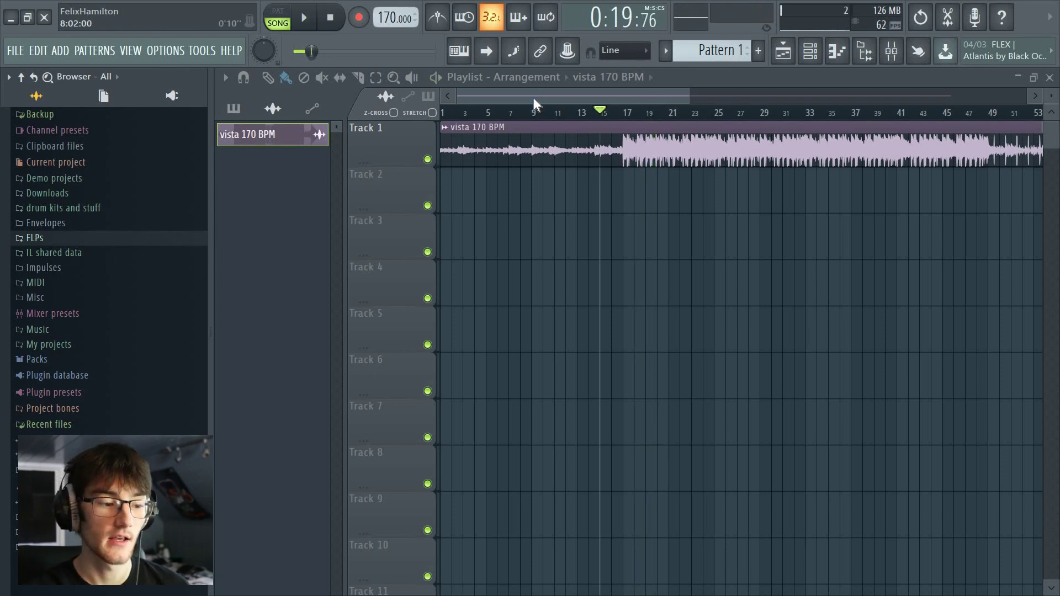
{"action": "scroll", "coordinate": [533, 98], "scroll_direction": "down", "scroll_amount": 1}
{"action": "left_click", "coordinate": [519, 111]}
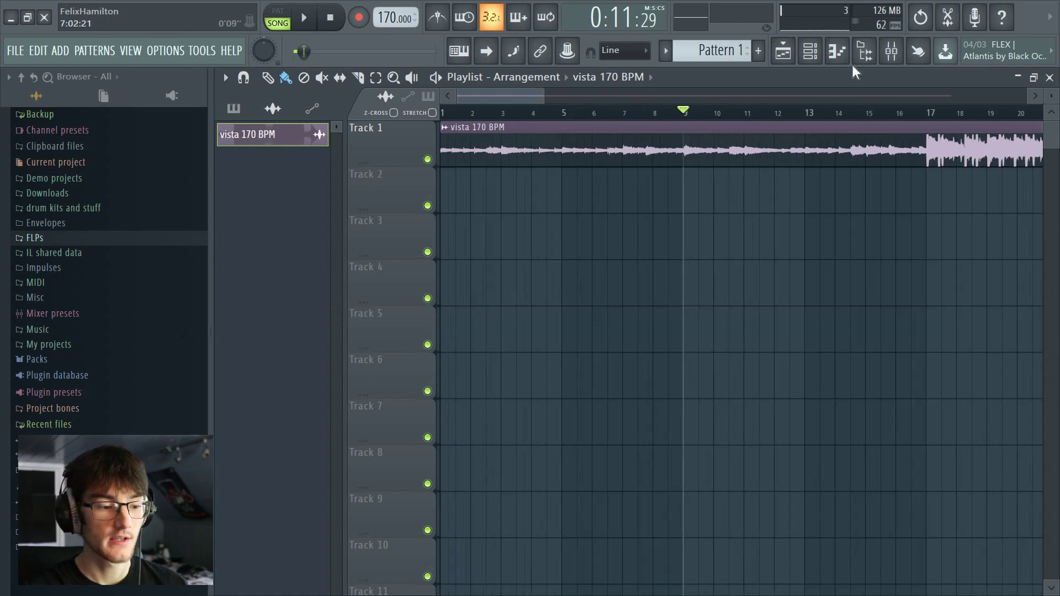
- On mixer Insert 1, set the audio input to mono In 1 and load Edison in effect slot 4
{"action": "left_click", "coordinate": [891, 51]}
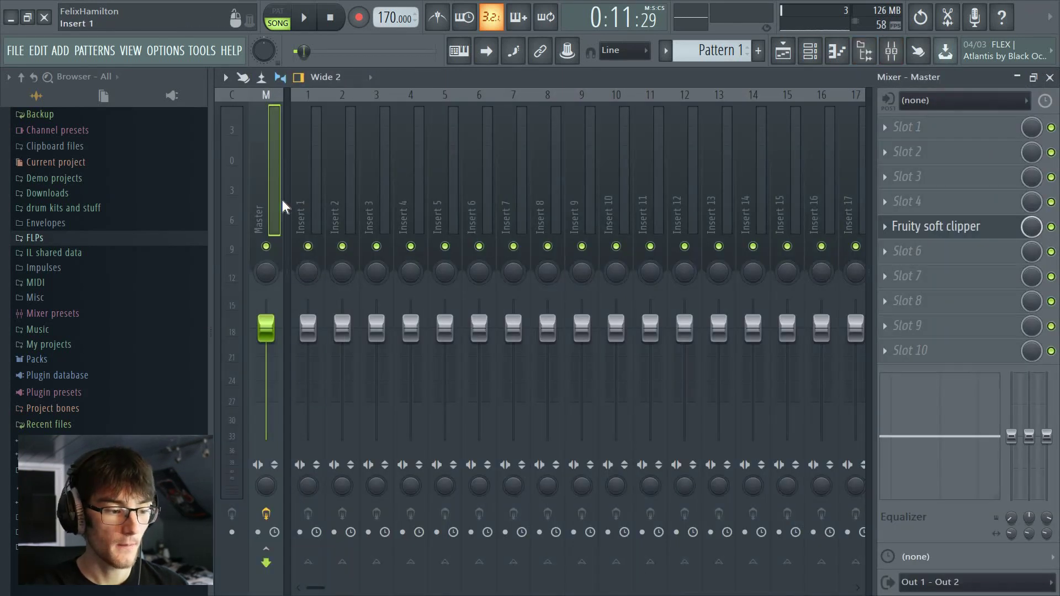
{"action": "left_click", "coordinate": [300, 204]}
{"action": "left_click", "coordinate": [513, 188]}
{"action": "left_click", "coordinate": [305, 173]}
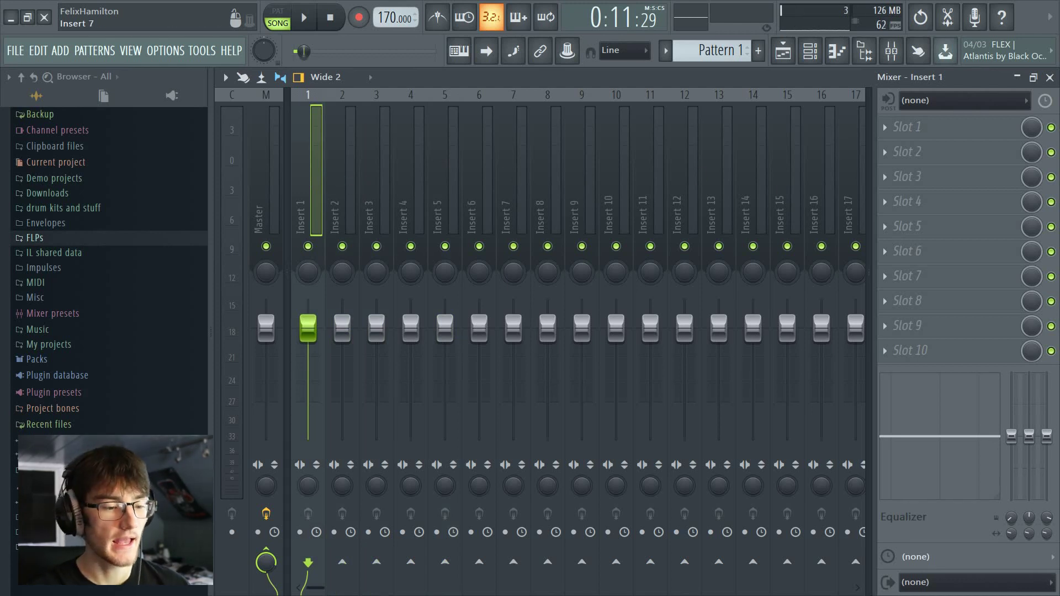
{"action": "left_click", "coordinate": [928, 103]}
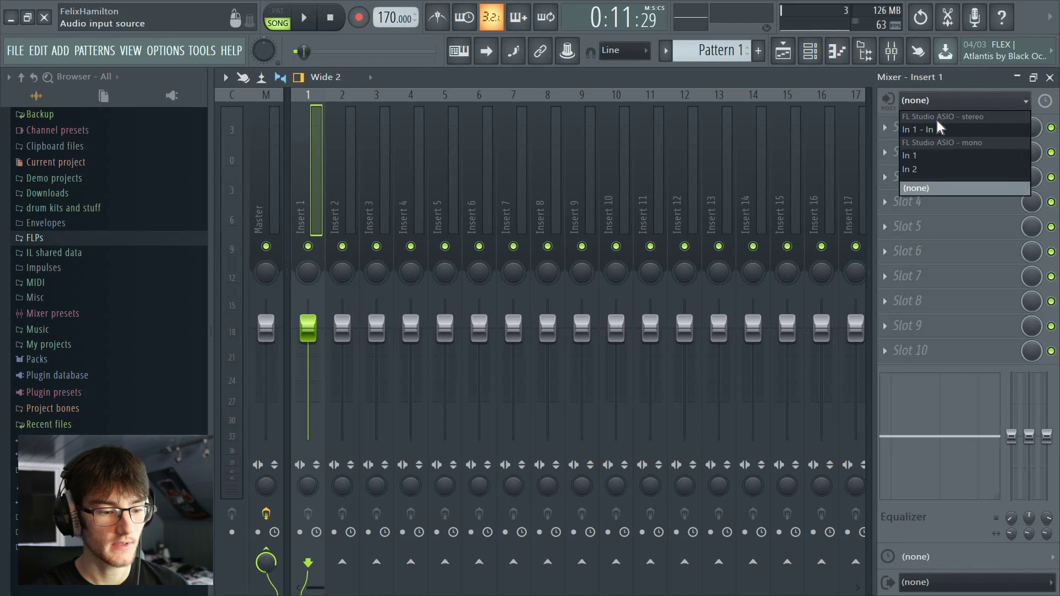
{"action": "left_click", "coordinate": [932, 156]}
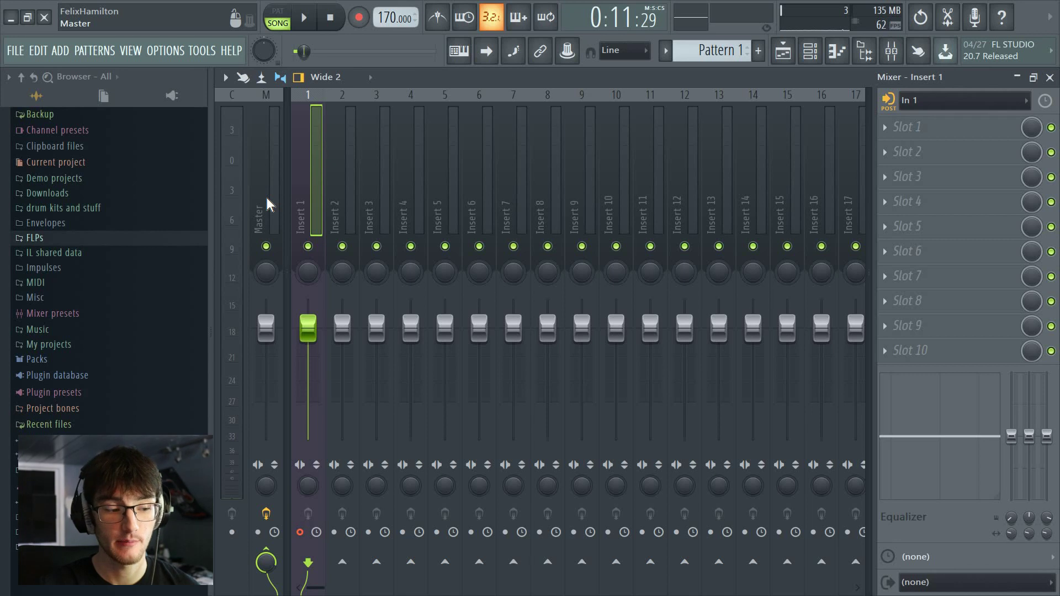
{"action": "left_click", "coordinate": [885, 202]}
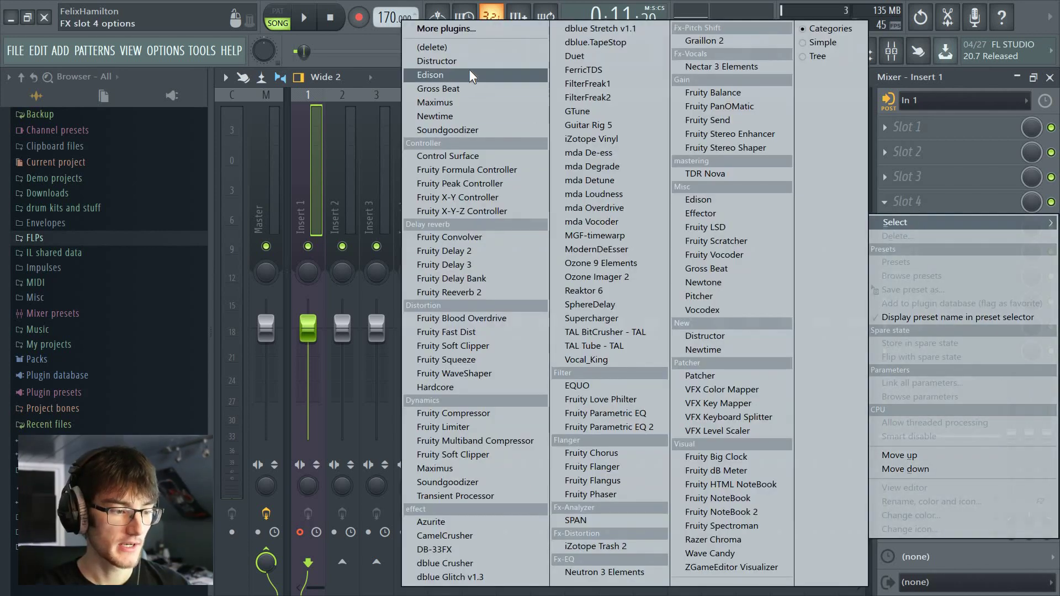
{"action": "left_click", "coordinate": [430, 77]}
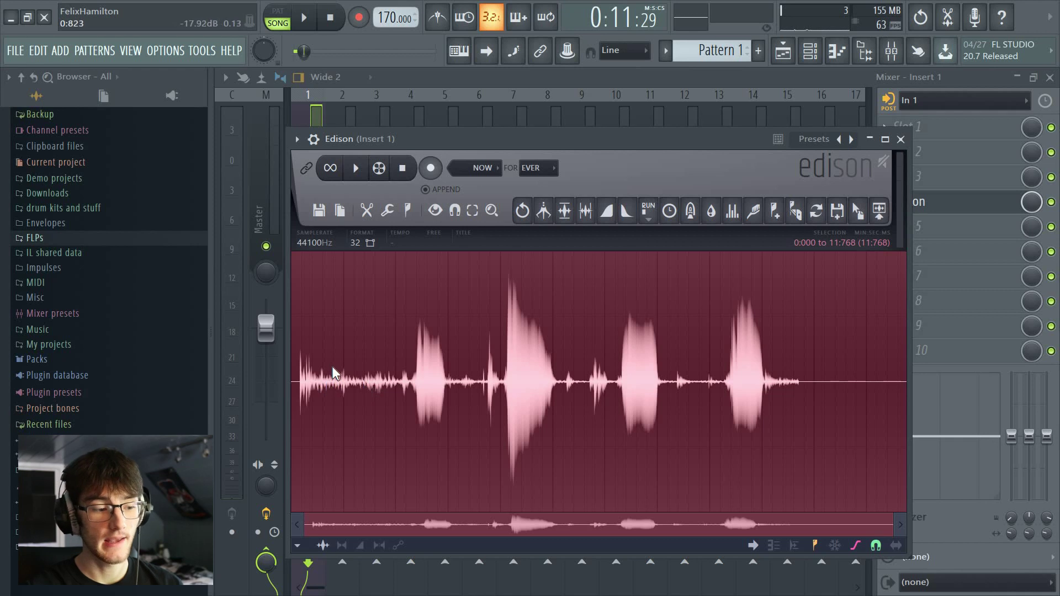
- Select the last vocal burst of the Edison recording, from about 8:306 to 9:055, and audition the selection
{"action": "left_click", "coordinate": [585, 387]}
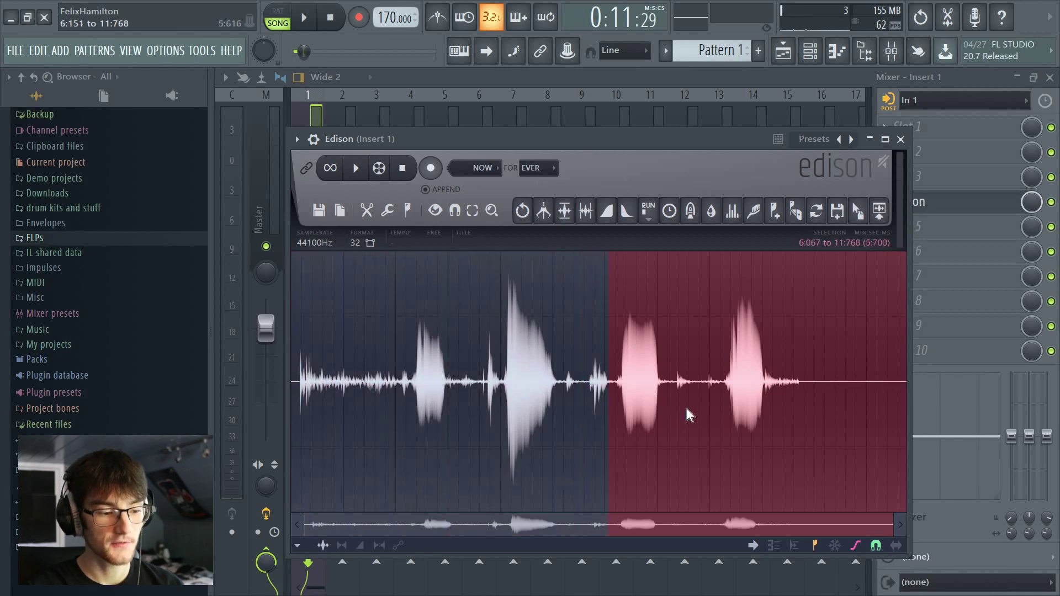
{"action": "left_click_drag", "start_coordinate": [724, 412], "coordinate": [725, 420]}
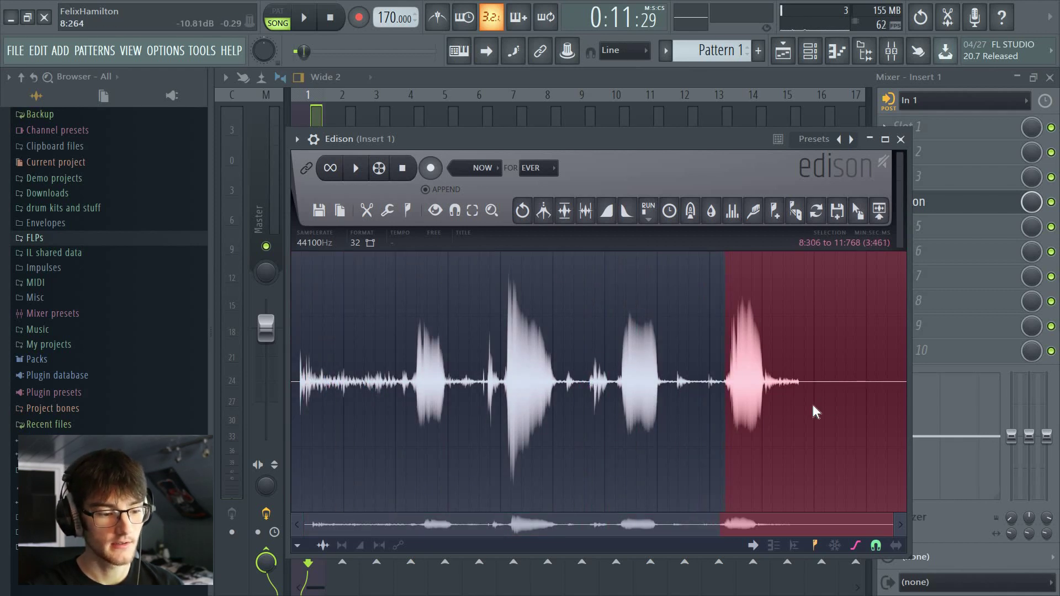
{"action": "left_click_drag", "start_coordinate": [904, 409], "coordinate": [774, 405]}
{"action": "scroll", "coordinate": [770, 406], "scroll_direction": "up", "scroll_amount": 5}
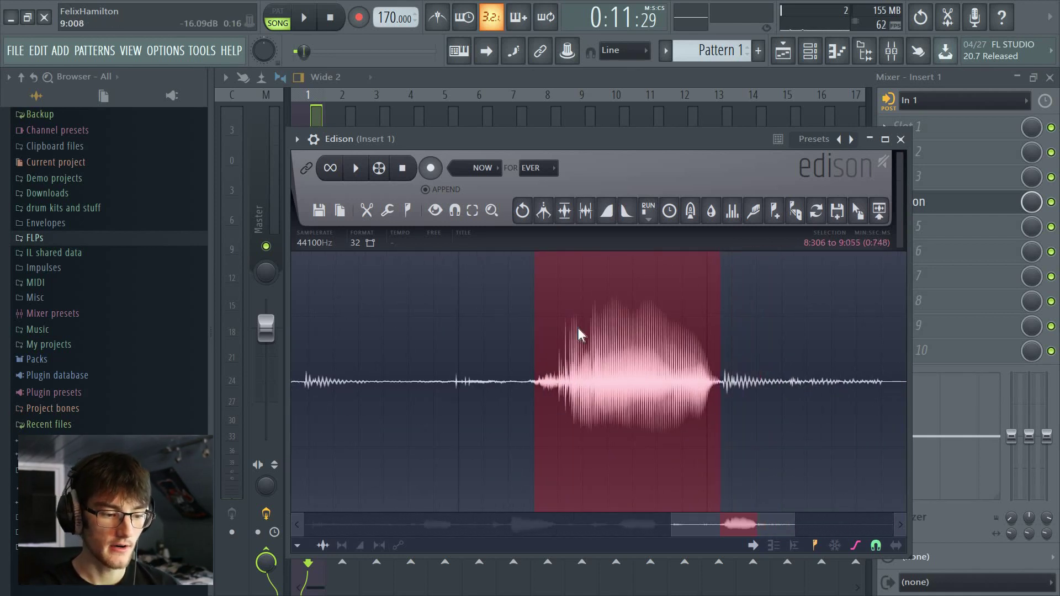
{"action": "left_click", "coordinate": [356, 167]}
{"action": "left_click", "coordinate": [402, 167]}
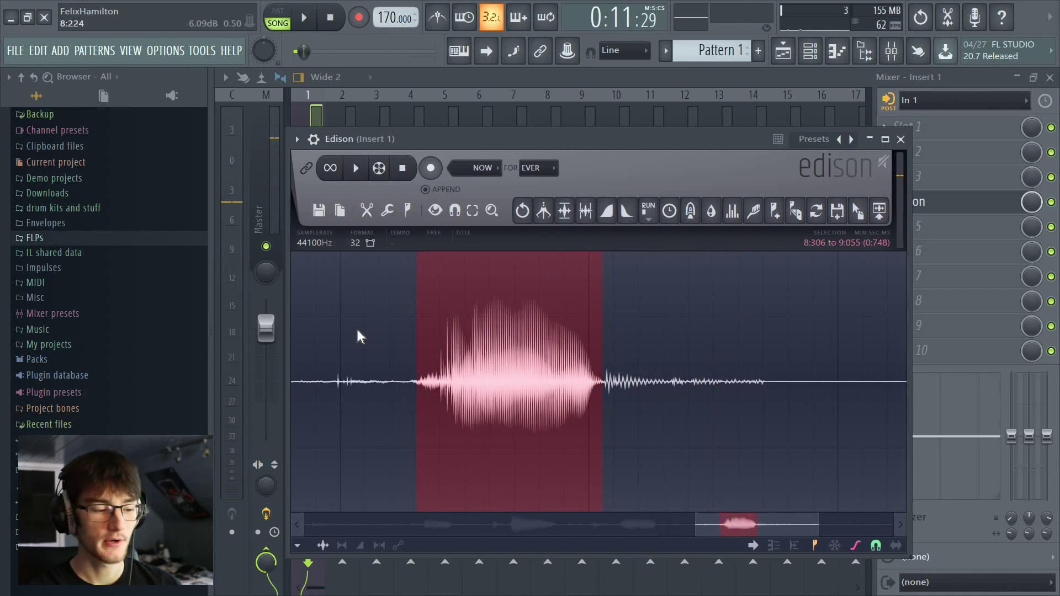
- Send the selected vocal from Edison to the playlist and place it on Track 2 at bar 9
{"action": "left_click_drag", "start_coordinate": [878, 212], "coordinate": [497, 247]}
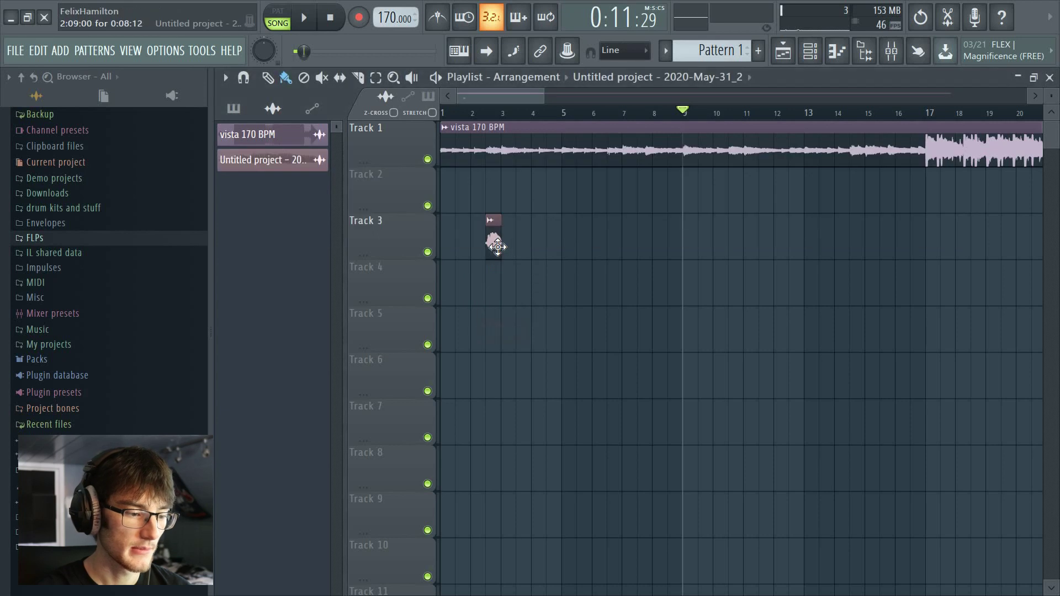
{"action": "left_click_drag", "start_coordinate": [508, 189], "coordinate": [508, 188]}
{"action": "key", "text": "F9"}
{"action": "left_click", "coordinate": [941, 211]}
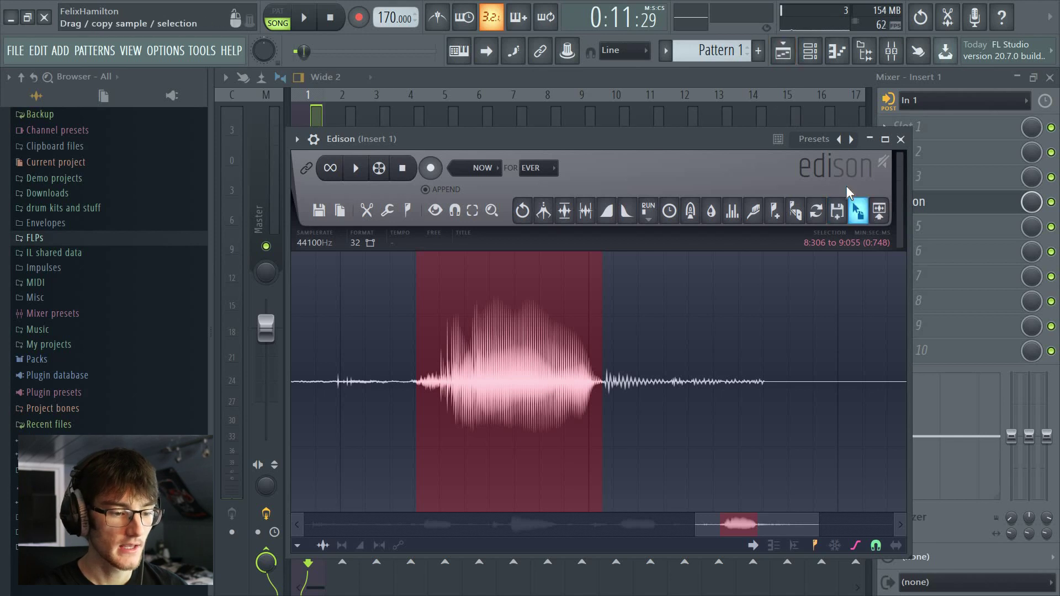
{"action": "left_click_drag", "start_coordinate": [864, 213], "coordinate": [700, 192]}
- Move the vocal clip on Track 2 to 10:09 and set the song position to the same point
{"action": "scroll", "coordinate": [689, 120], "scroll_direction": "up", "scroll_amount": 1}
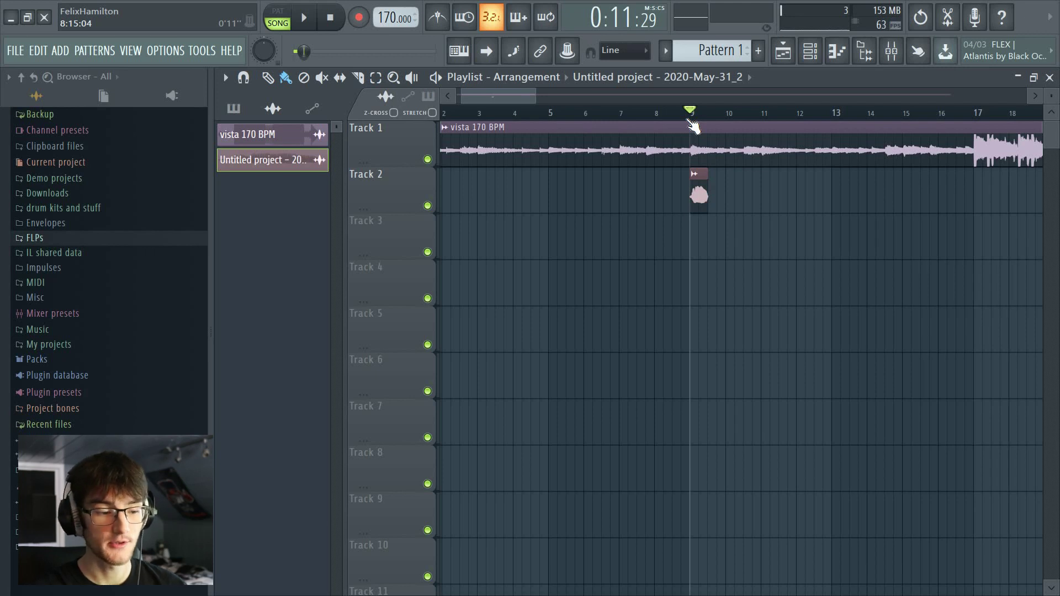
{"action": "scroll", "coordinate": [692, 123], "scroll_direction": "up", "scroll_amount": 2}
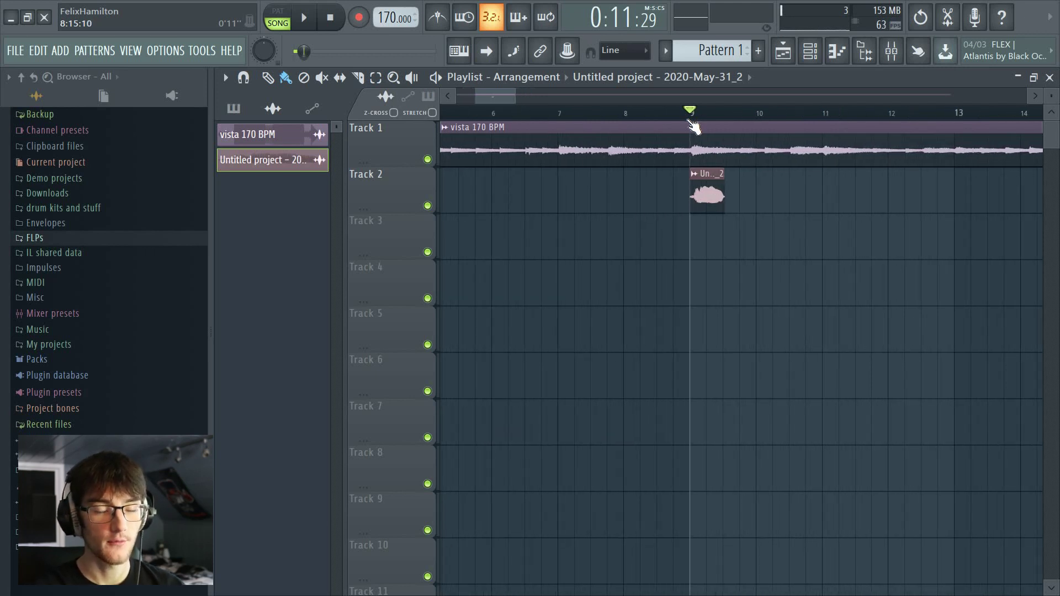
{"action": "scroll", "coordinate": [712, 122], "scroll_direction": "down", "scroll_amount": 3}
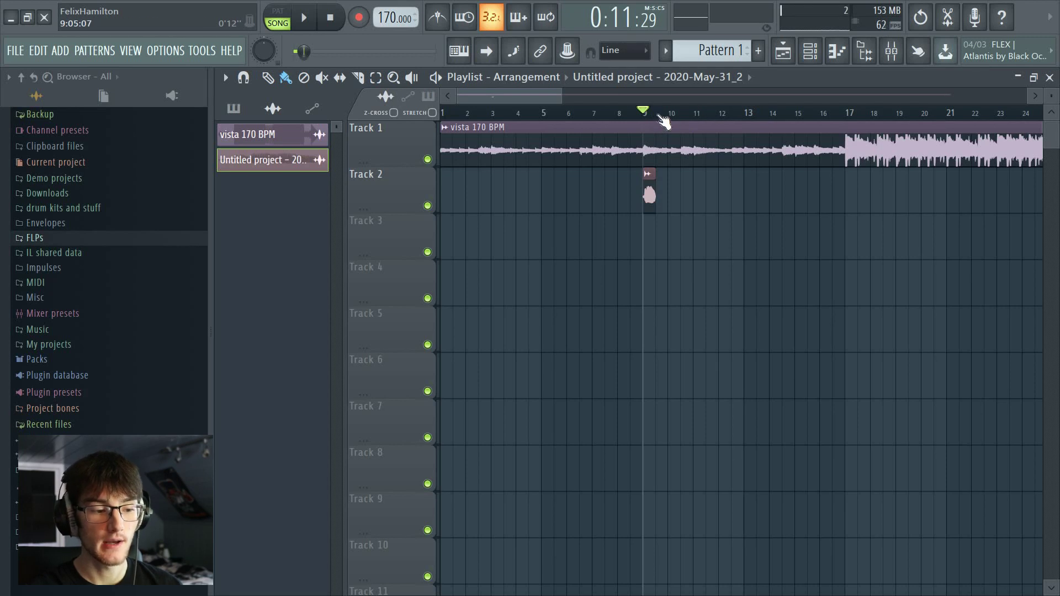
{"action": "scroll", "coordinate": [664, 118], "scroll_direction": "up", "scroll_amount": 4}
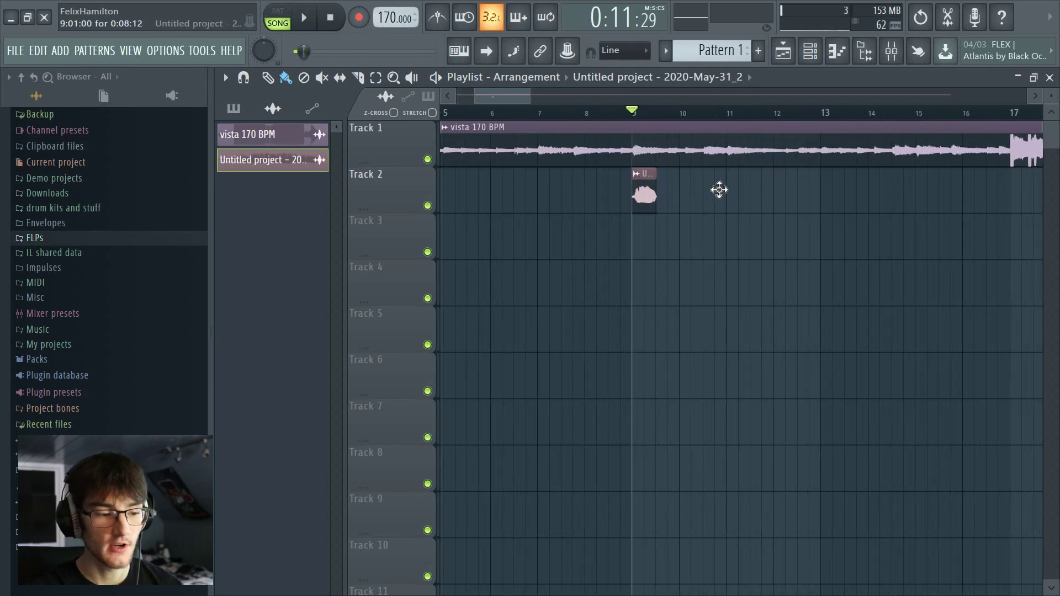
{"action": "left_click_drag", "start_coordinate": [719, 190], "coordinate": [741, 194]}
{"action": "scroll", "coordinate": [692, 121], "scroll_direction": "up", "scroll_amount": 2}
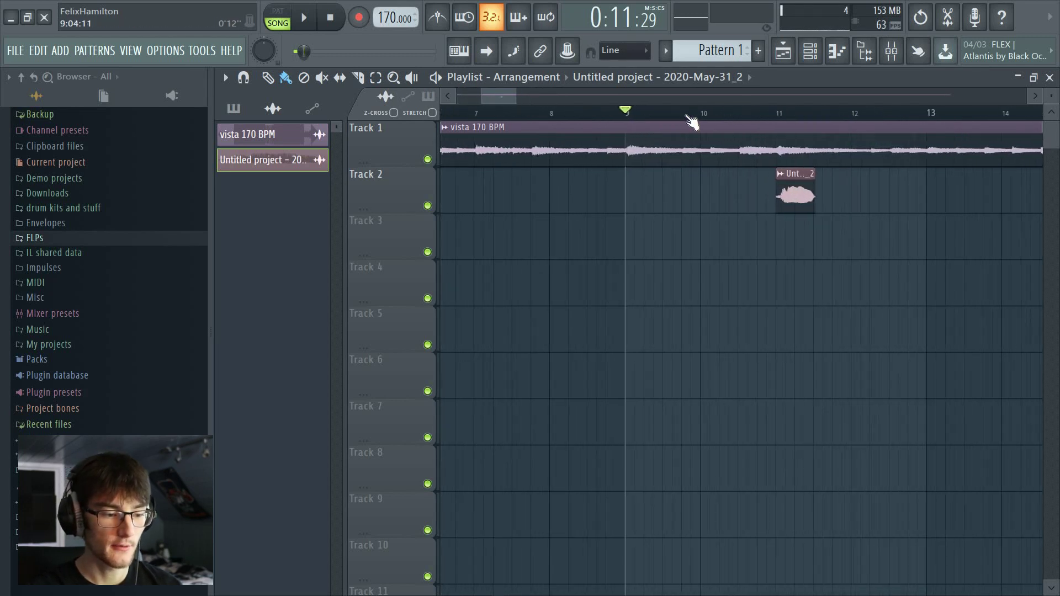
{"action": "left_click", "coordinate": [752, 116]}
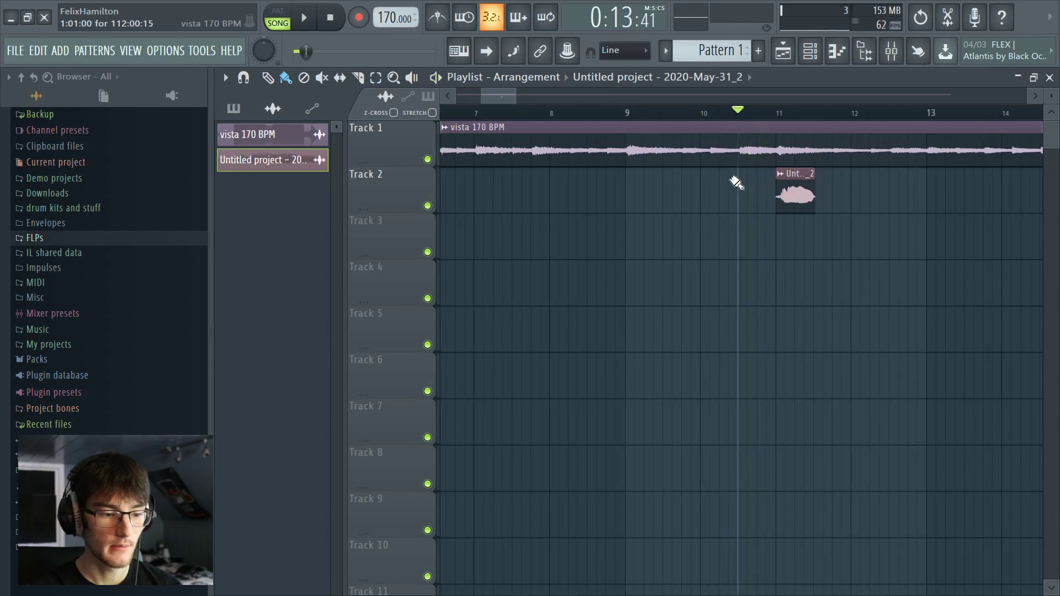
{"action": "left_click_drag", "start_coordinate": [785, 199], "coordinate": [747, 198]}
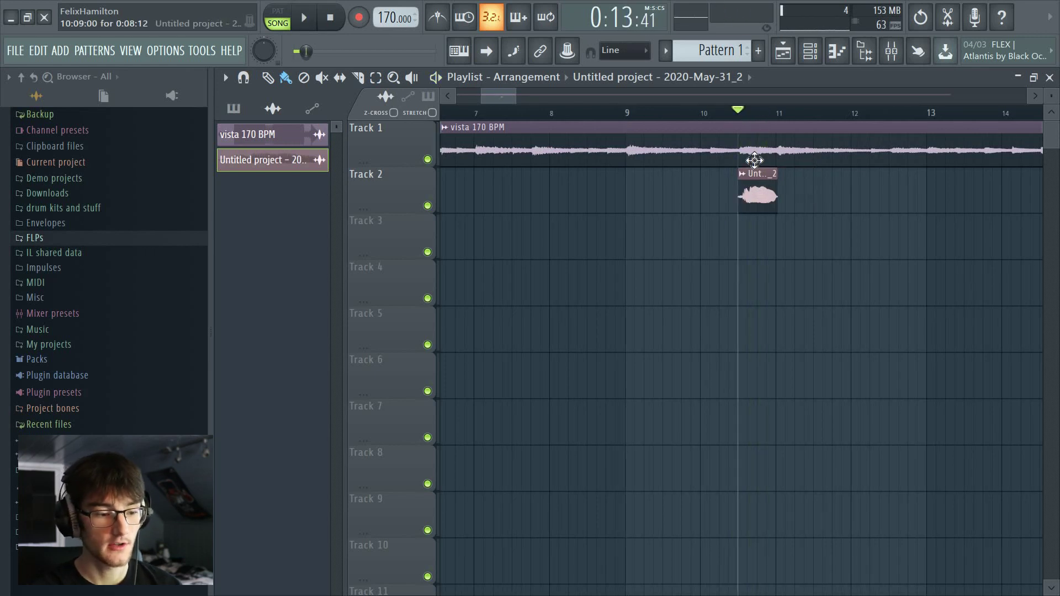
- Raise the vocal clip's sample start slightly to cut its quiet lead-in, and play it back with the beat
{"action": "scroll", "coordinate": [753, 116], "scroll_direction": "up", "scroll_amount": 4}
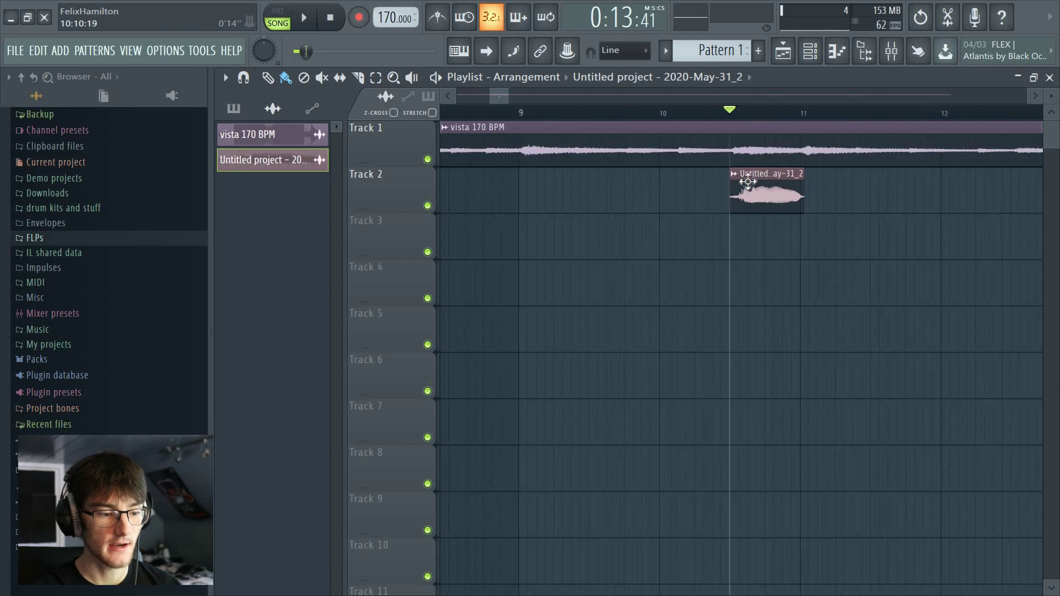
{"action": "double_click", "coordinate": [752, 202]}
{"action": "left_click_drag", "start_coordinate": [700, 234], "coordinate": [802, 205]}
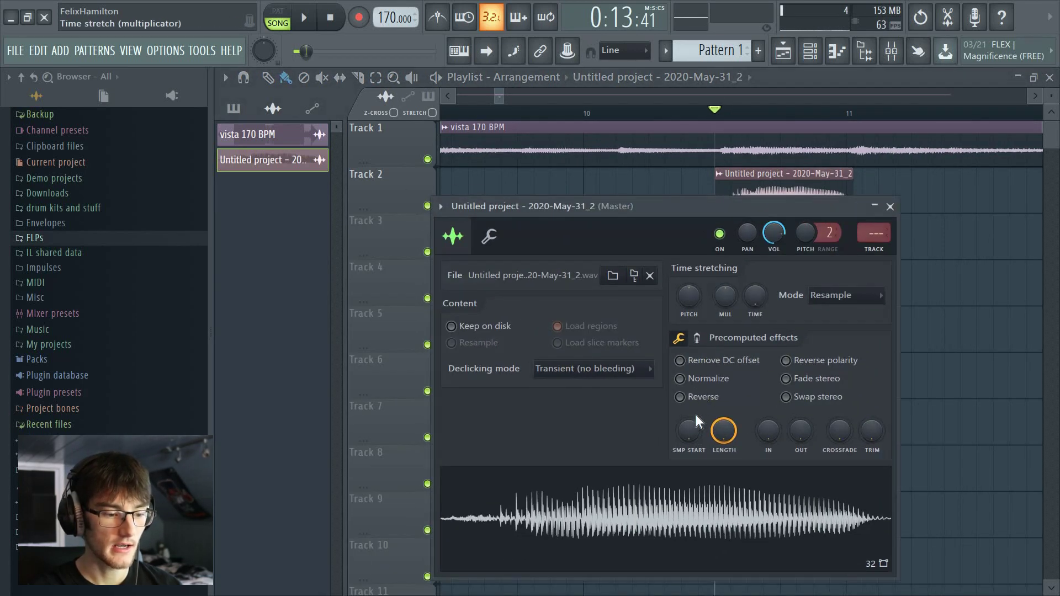
{"action": "left_click_drag", "start_coordinate": [689, 431], "coordinate": [689, 423]}
{"action": "left_click", "coordinate": [790, 74]}
{"action": "key", "text": "space"}
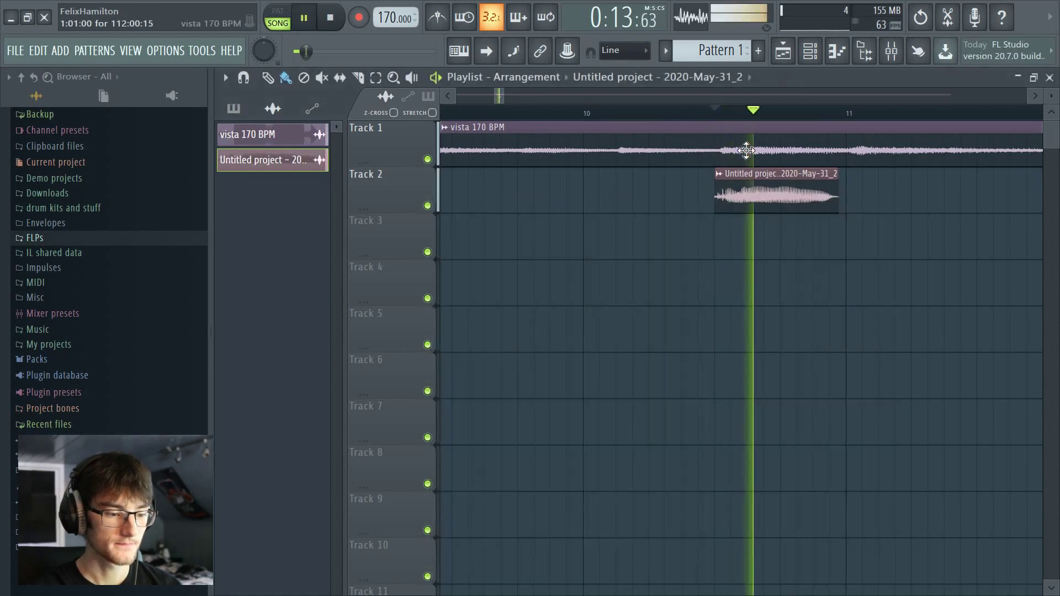
{"action": "key", "text": "space"}
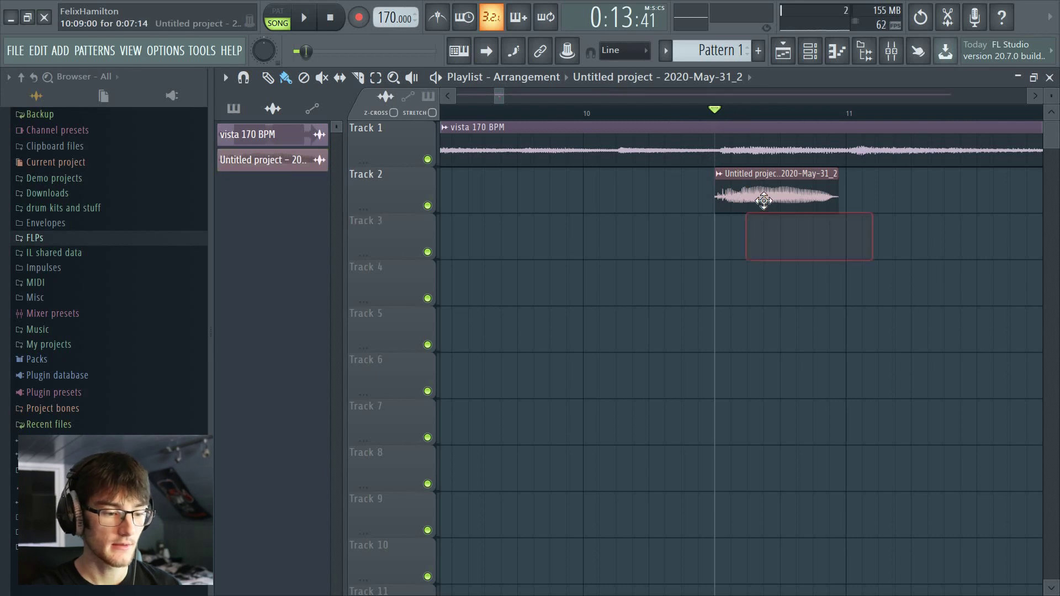
- Set the vocal clip's declicking mode to Generic (bleeding) and its time stretching mode to Auto
{"action": "double_click", "coordinate": [773, 196]}
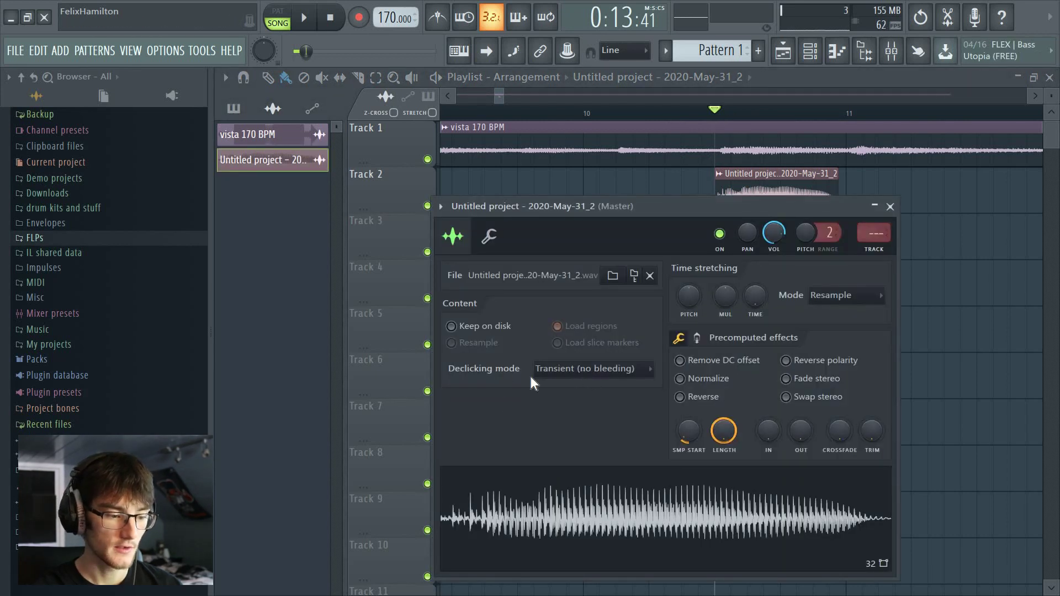
{"action": "left_click", "coordinate": [576, 369]}
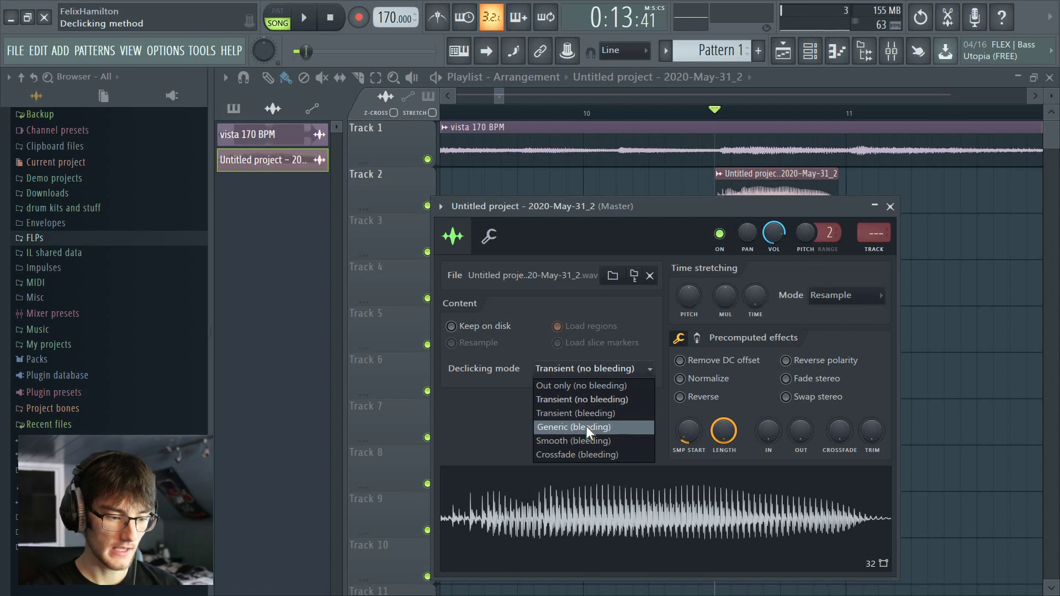
{"action": "left_click", "coordinate": [587, 426]}
{"action": "left_click", "coordinate": [867, 298]}
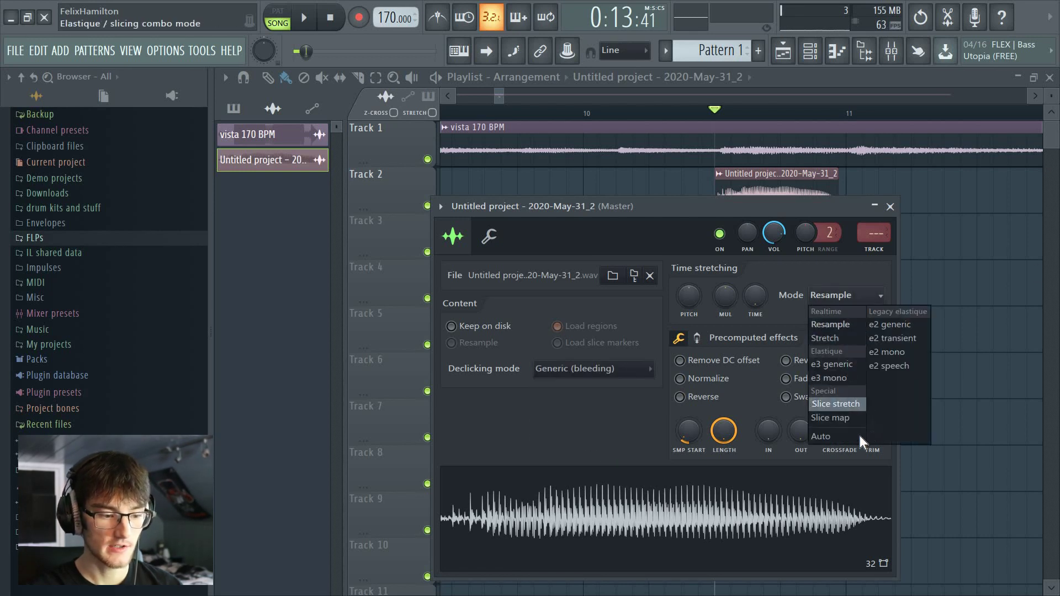
{"action": "left_click", "coordinate": [828, 436]}
- Slice off the first short piece of the vocal clip and place copies of it on Track 2 at bar 10 and 10:05
{"action": "left_click", "coordinate": [358, 78]}
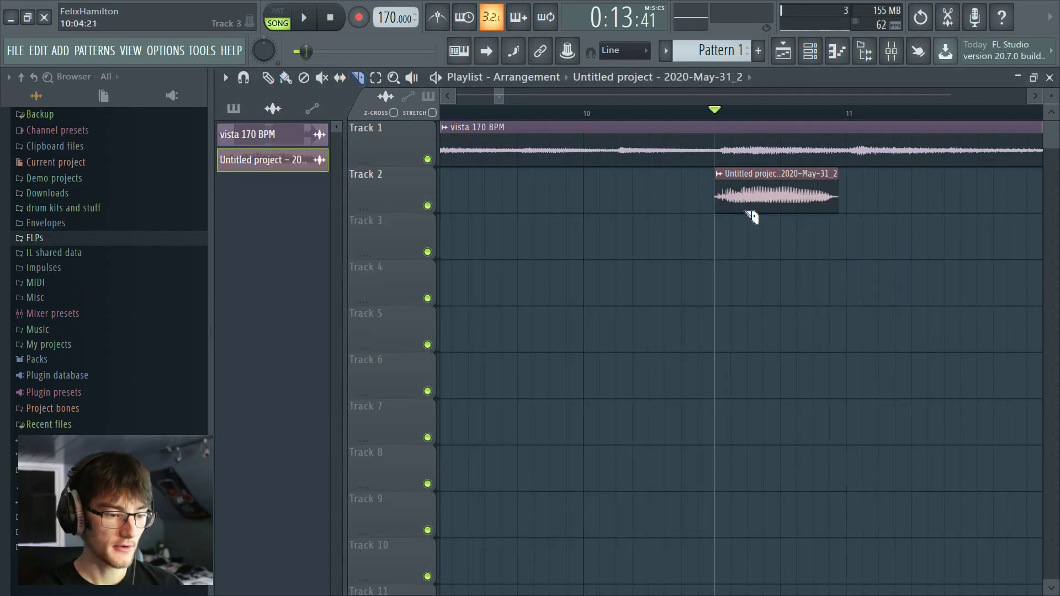
{"action": "left_click", "coordinate": [697, 184]}
{"action": "left_click", "coordinate": [267, 77]}
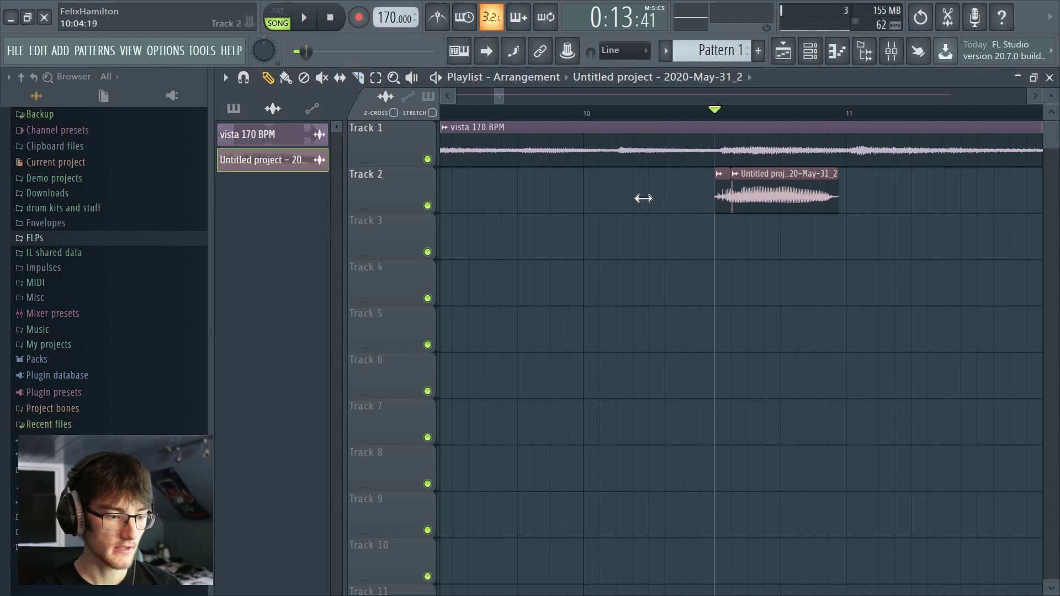
{"action": "left_click", "coordinate": [650, 197]}
{"action": "left_click", "coordinate": [585, 192]}
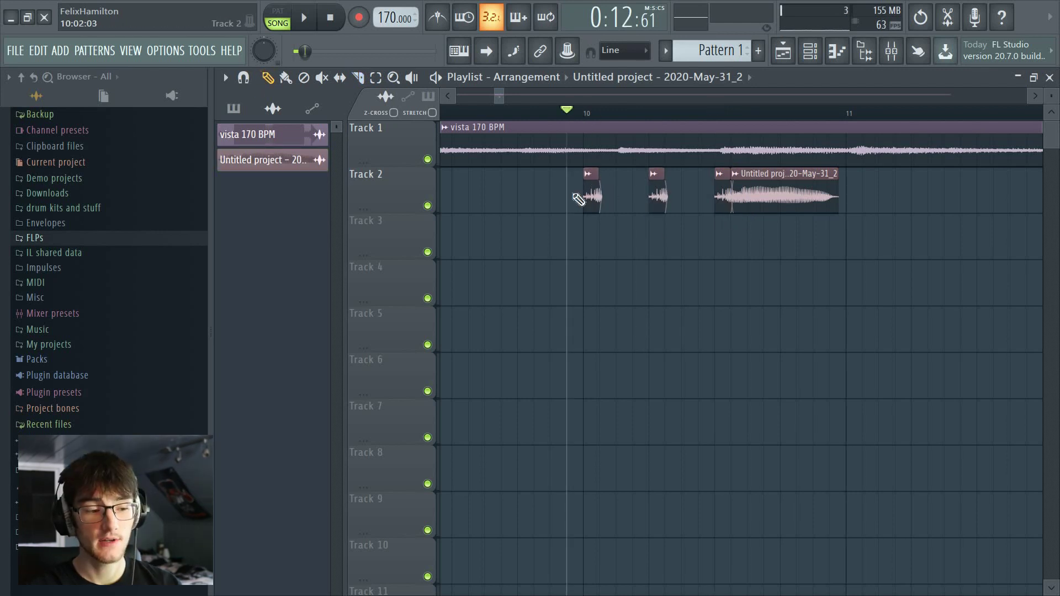
- Select the two copied vocal slices on Track 2 and shorten them together
{"action": "left_click_drag", "start_coordinate": [555, 199], "coordinate": [659, 207]}
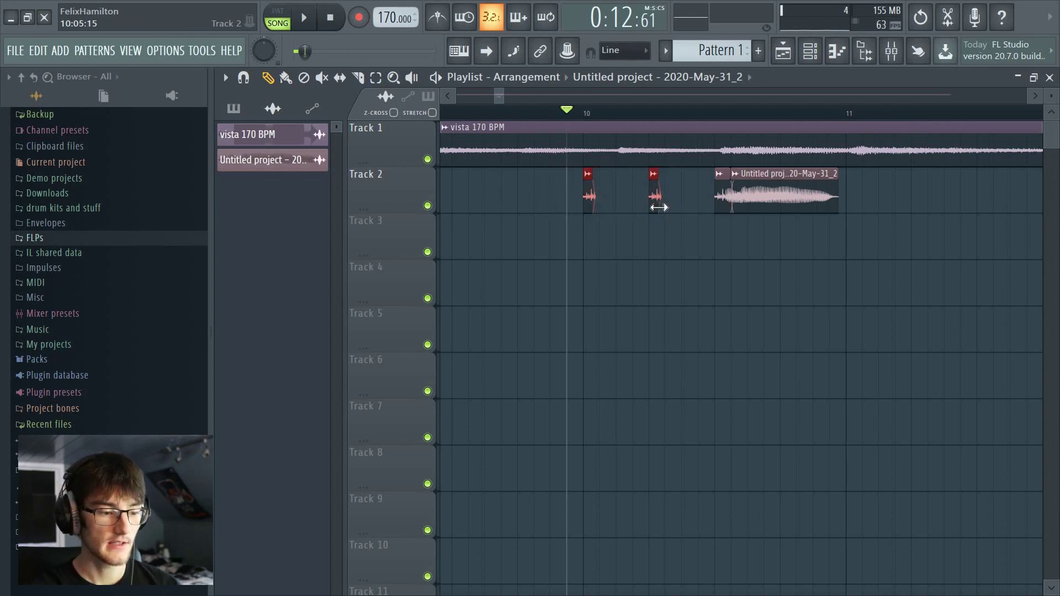
- Move the first vocal slice from bar 10 to midway between the other slice and the main vocal, and play the result
{"action": "key", "text": "space"}
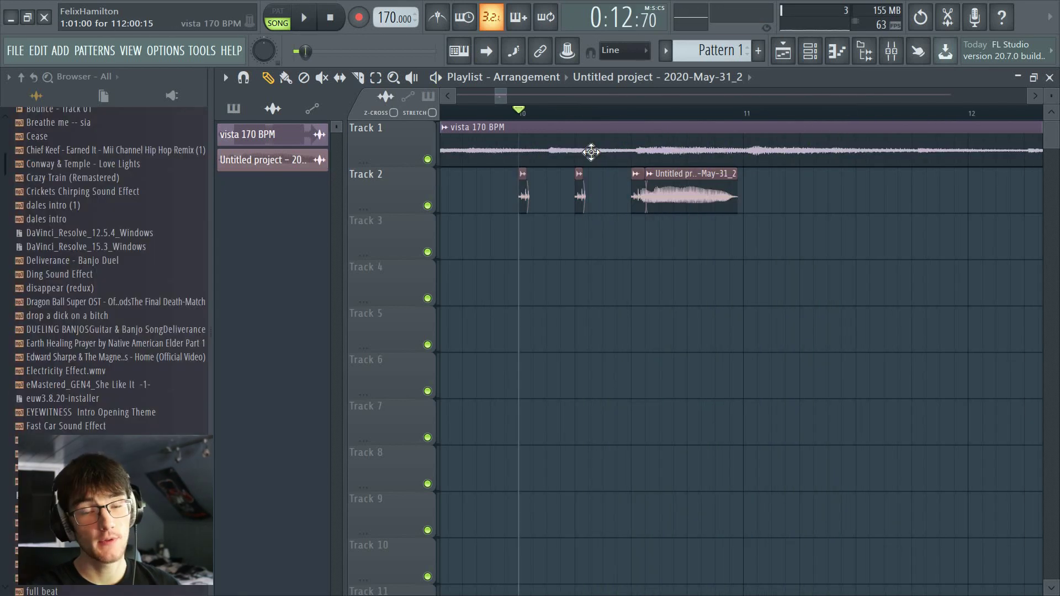
{"action": "key", "text": "space"}
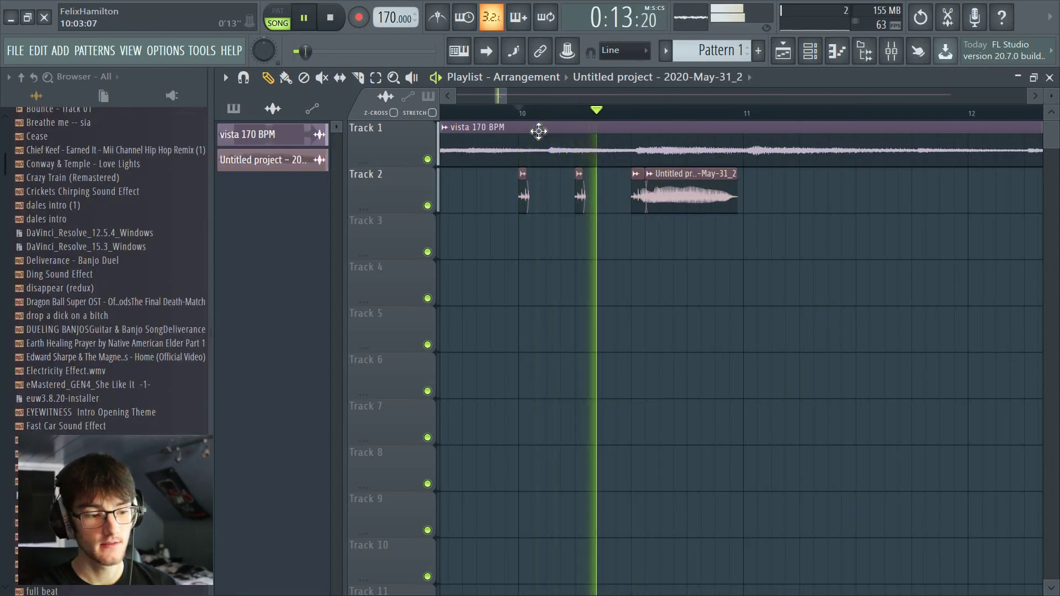
{"action": "left_click_drag", "start_coordinate": [521, 190], "coordinate": [608, 177]}
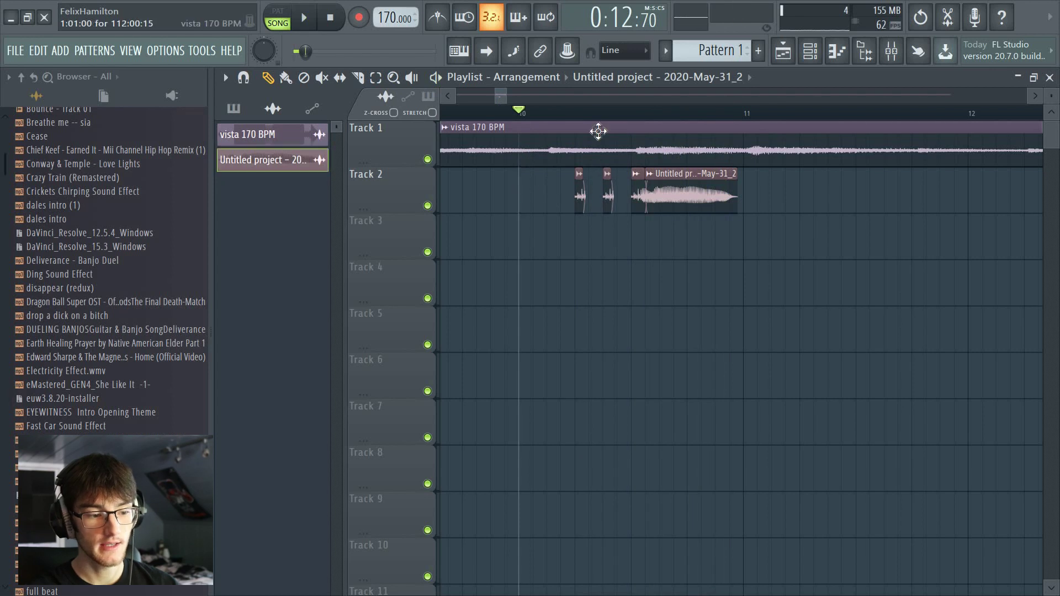
{"action": "key", "text": "space"}
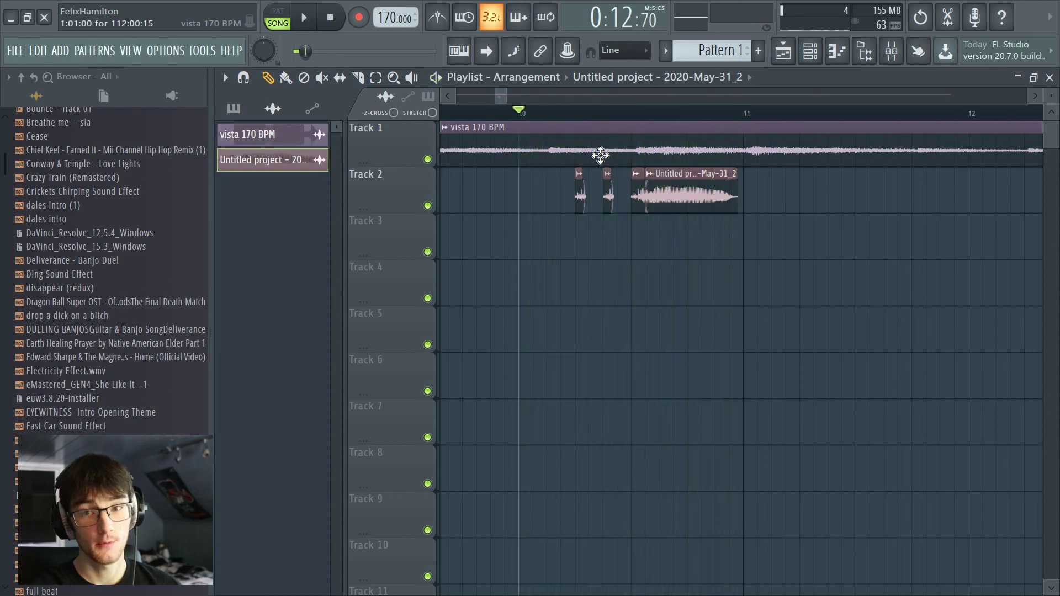
- Compare the chopped vocal with the feezo! sample on Track 3 using mute and solo, and delete the feezo! clip
{"action": "scroll", "coordinate": [110, 265], "scroll_direction": "down", "scroll_amount": 6}
{"action": "left_click", "coordinate": [427, 252]}
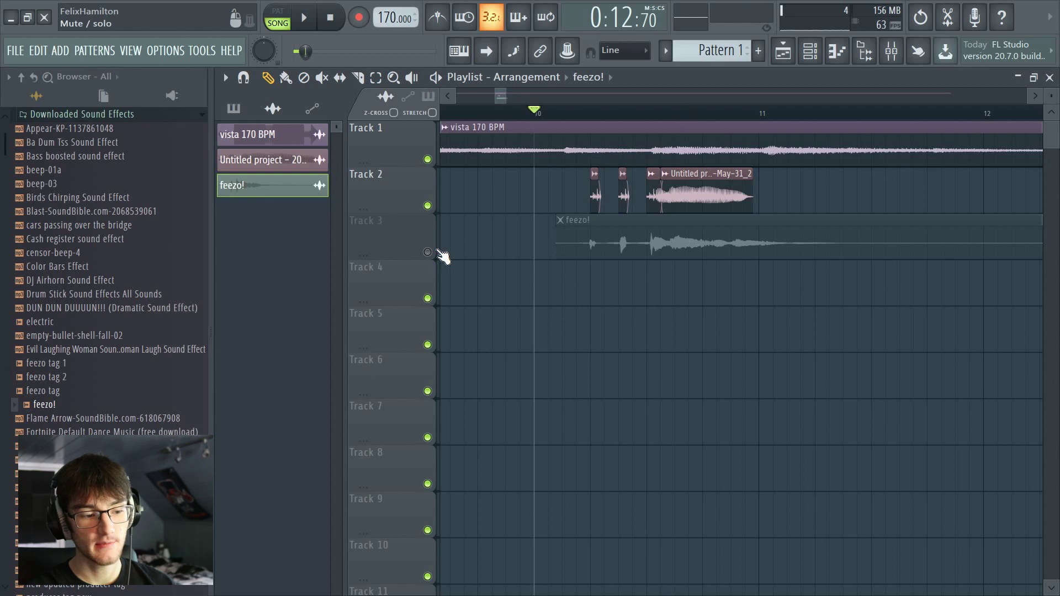
{"action": "right_click", "coordinate": [432, 251]}
{"action": "right_click", "coordinate": [593, 247]}
{"action": "right_click", "coordinate": [430, 207]}
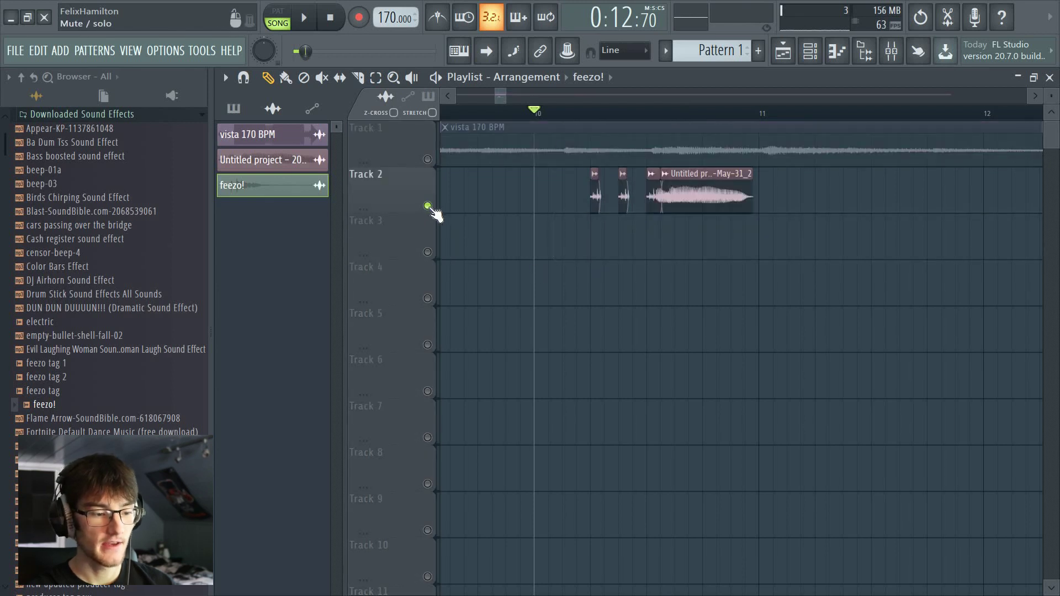
{"action": "right_click", "coordinate": [431, 207]}
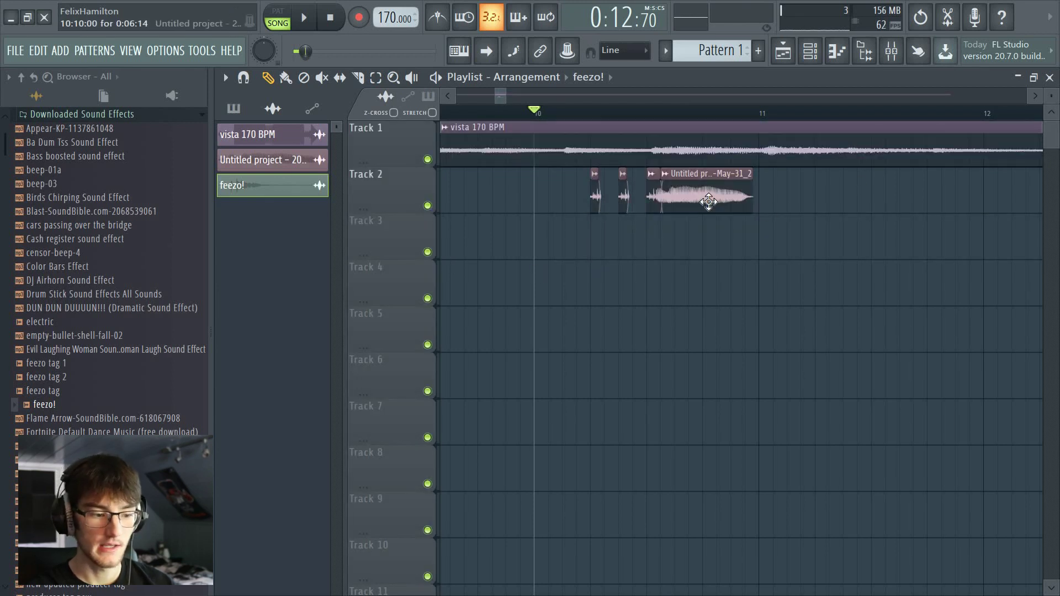
- Route the vocal clip to mixer track 2 and load Fruity Parametric EQ 2 into effect slot 4
{"action": "double_click", "coordinate": [709, 202]}
{"action": "key", "text": "F9"}
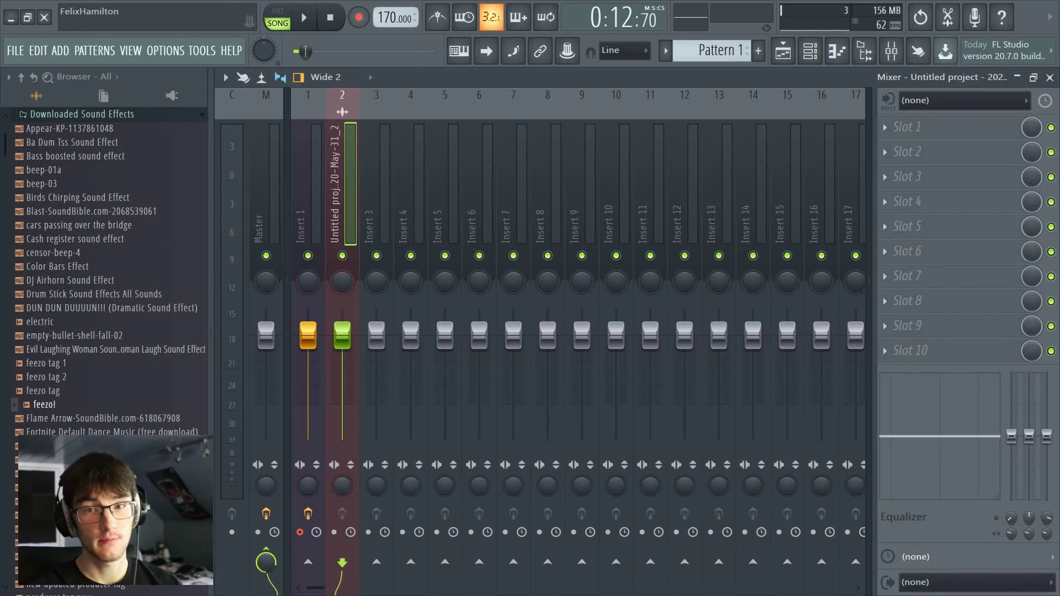
{"action": "left_click", "coordinate": [890, 202]}
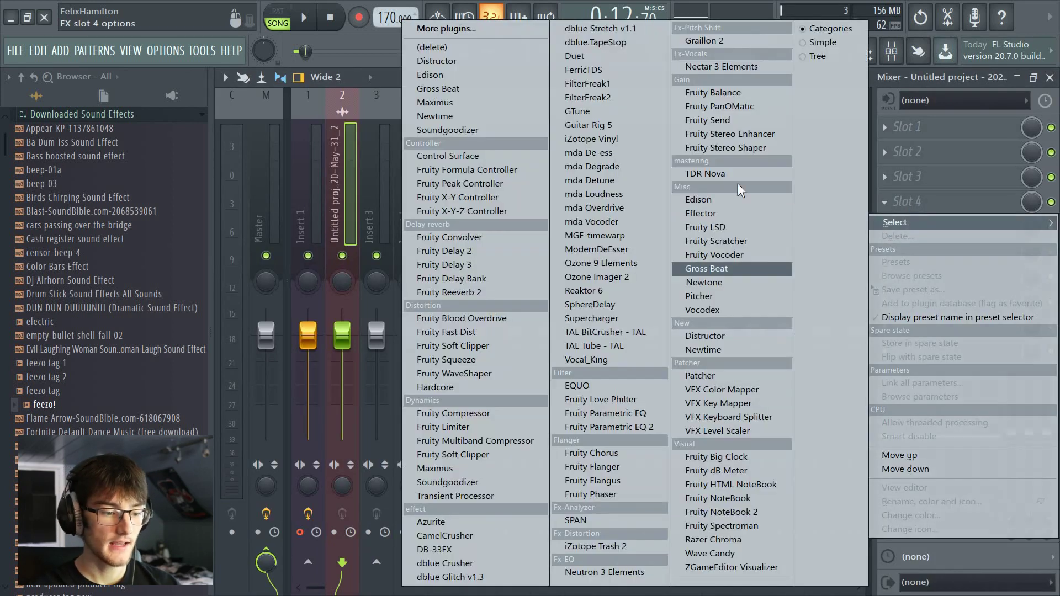
{"action": "left_click", "coordinate": [643, 435]}
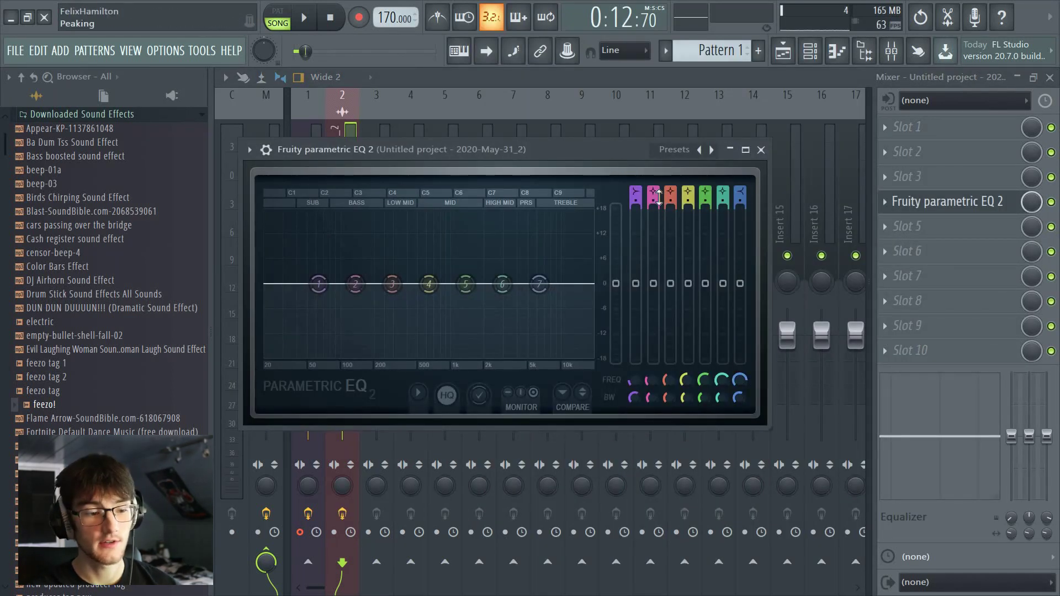
- Set the EQ's band 1 to a high-pass filter and band 7 to a low-pass filter
{"action": "left_click_drag", "start_coordinate": [635, 192], "coordinate": [636, 202]}
{"action": "left_click_drag", "start_coordinate": [319, 284], "coordinate": [414, 284]}
{"action": "key", "text": "space"}
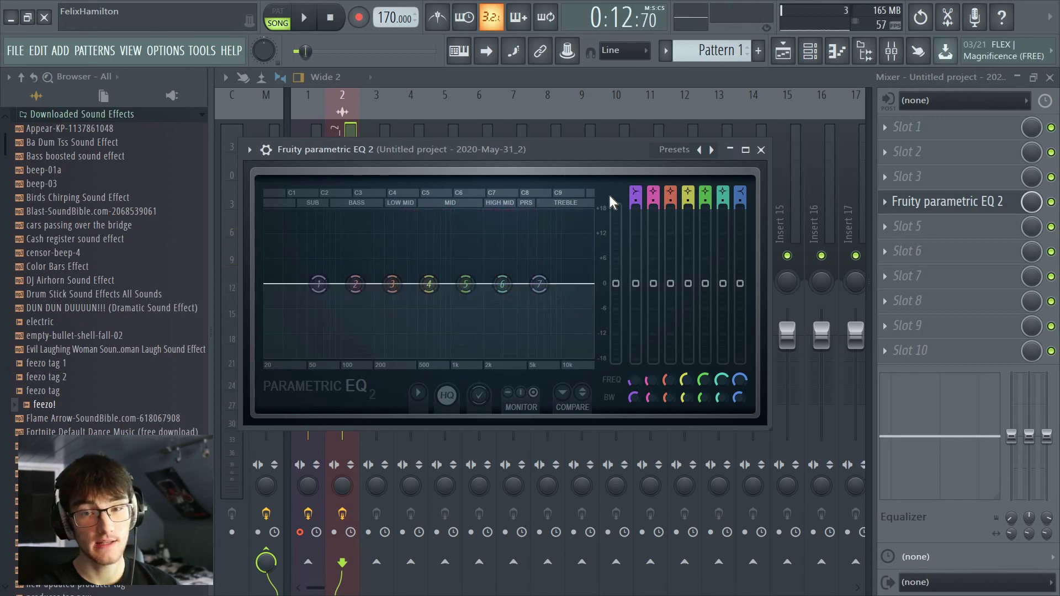
{"action": "mouse_move", "coordinate": [635, 188]}
{"action": "left_mouse_down"}
{"action": "mouse_move", "coordinate": [635, 200]}
{"action": "mouse_move", "coordinate": [636, 189]}
{"action": "left_mouse_up"}
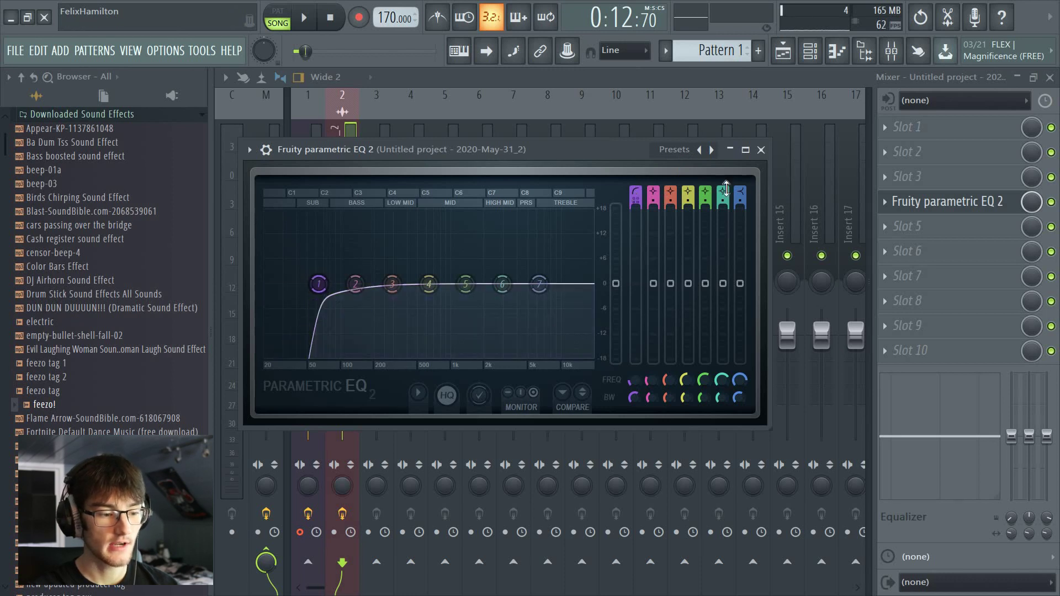
{"action": "mouse_move", "coordinate": [742, 187]}
{"action": "left_mouse_down"}
{"action": "mouse_move", "coordinate": [742, 202]}
{"action": "mouse_move", "coordinate": [741, 189]}
{"action": "left_mouse_up"}
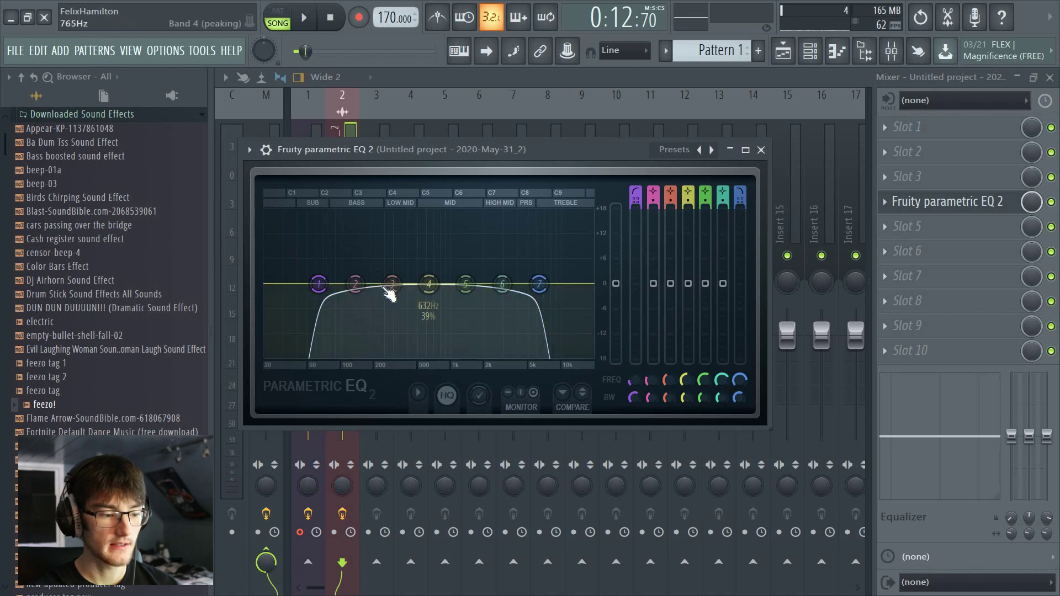
- Raise the high-pass band to just below band 4 and adjust the low-pass band while auditioning the vocal
{"action": "left_click_drag", "start_coordinate": [319, 285], "coordinate": [359, 284]}
{"action": "left_click_drag", "start_coordinate": [540, 284], "coordinate": [519, 284]}
{"action": "key", "text": "space"}
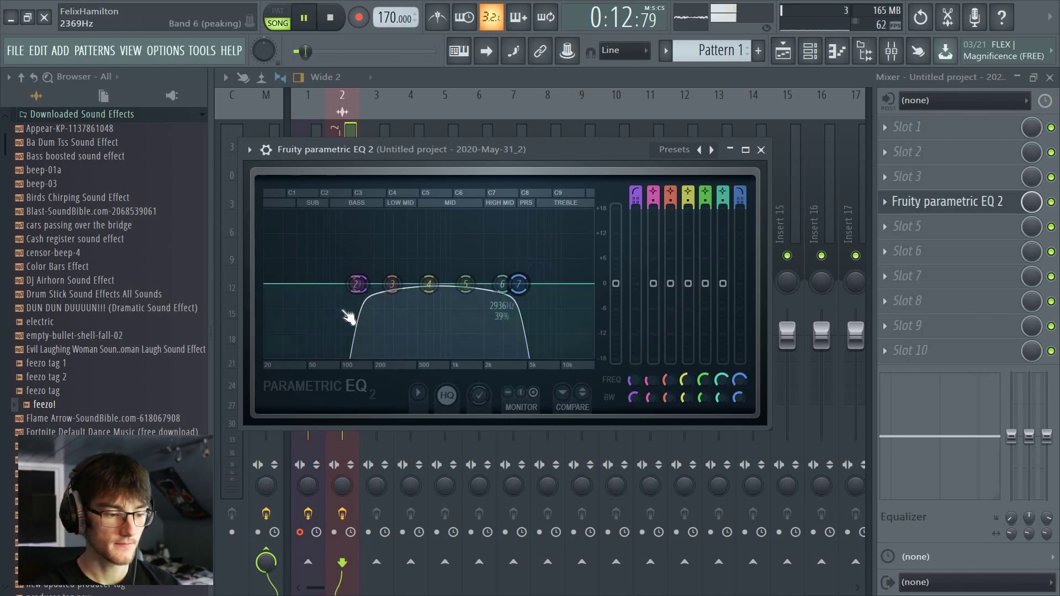
{"action": "left_click_drag", "start_coordinate": [359, 284], "coordinate": [402, 284]}
{"action": "key", "text": "space"}
{"action": "left_click_drag", "start_coordinate": [519, 284], "coordinate": [537, 284]}
{"action": "left_click_drag", "start_coordinate": [402, 284], "coordinate": [416, 284]}
{"action": "key", "text": "space"}
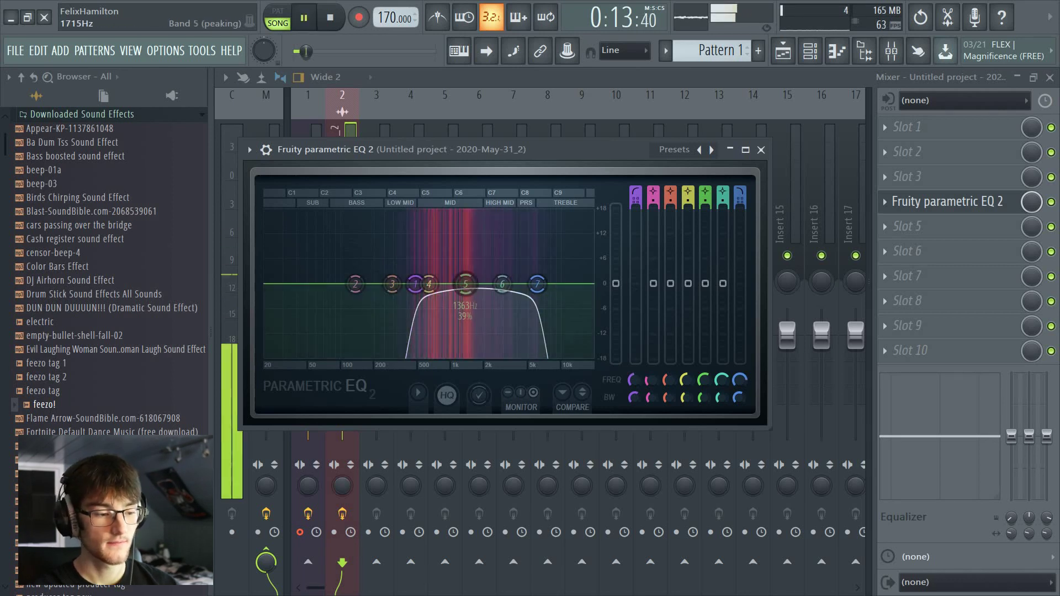
{"action": "key", "text": "space"}
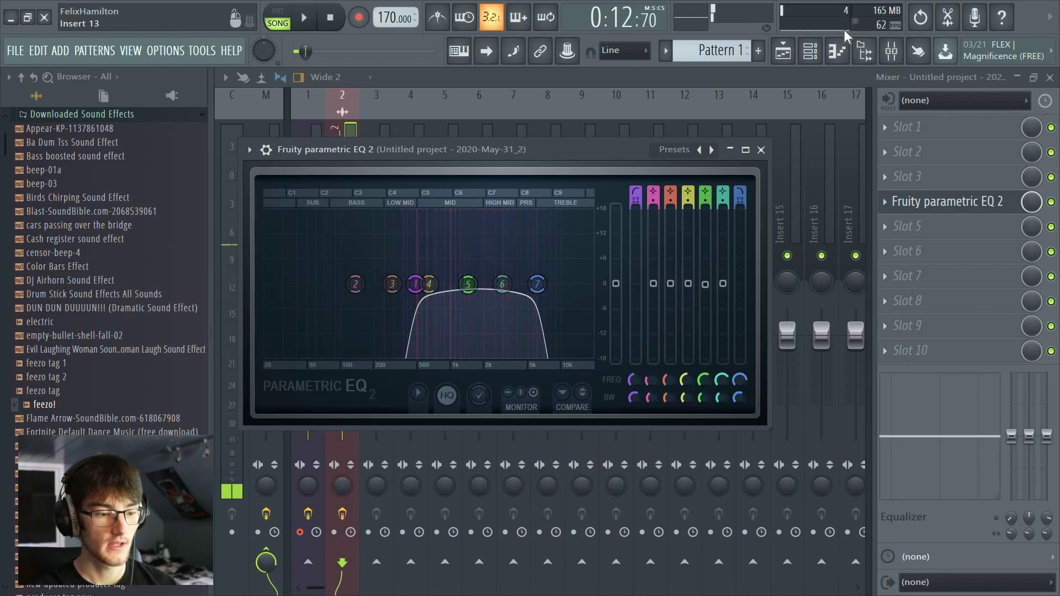
- Open the recorded vocal's channel settings from the channel rack and adjust its time-stretching pitch
{"action": "left_click", "coordinate": [810, 52]}
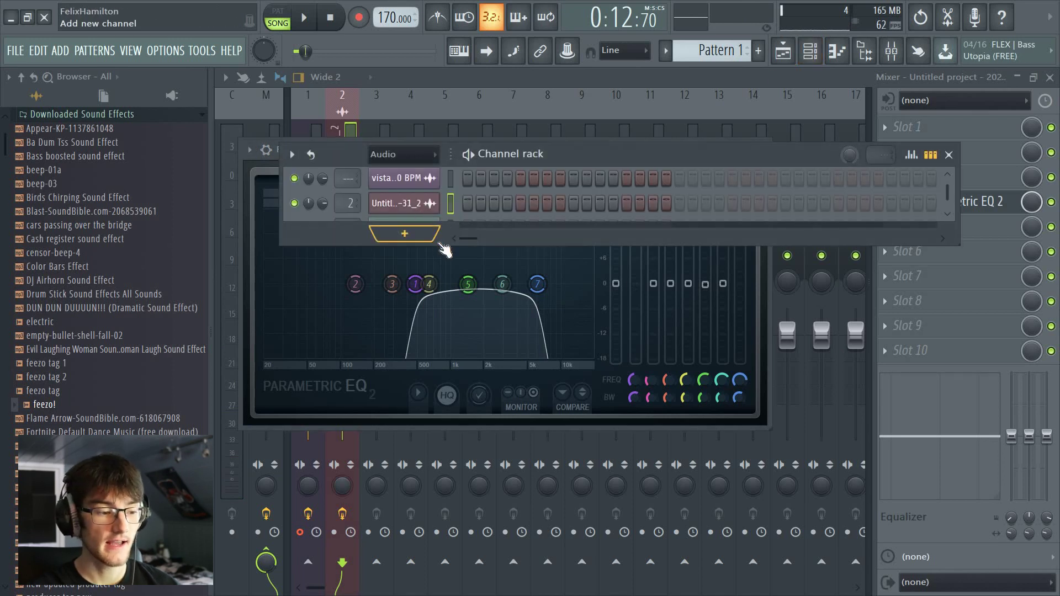
{"action": "left_click_drag", "start_coordinate": [445, 246], "coordinate": [408, 291]}
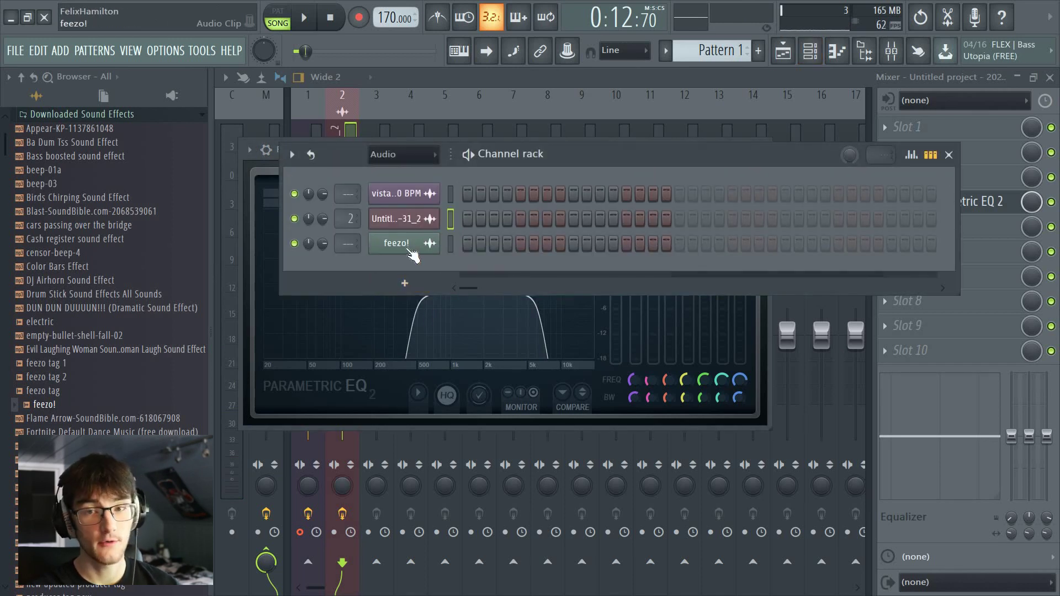
{"action": "left_click", "coordinate": [404, 219]}
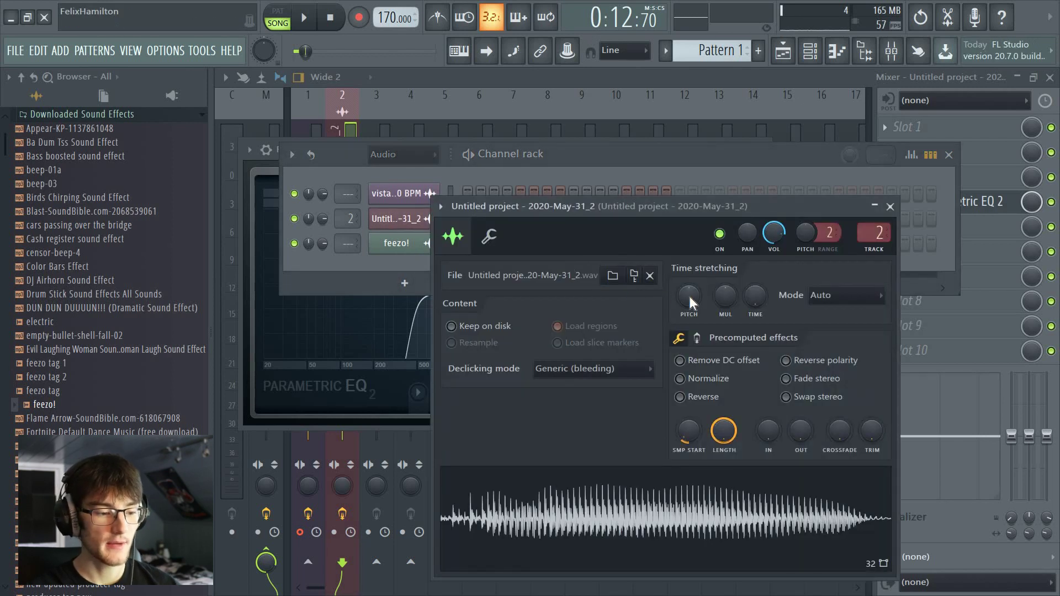
{"action": "left_click_drag", "start_coordinate": [689, 296], "coordinate": [688, 303]}
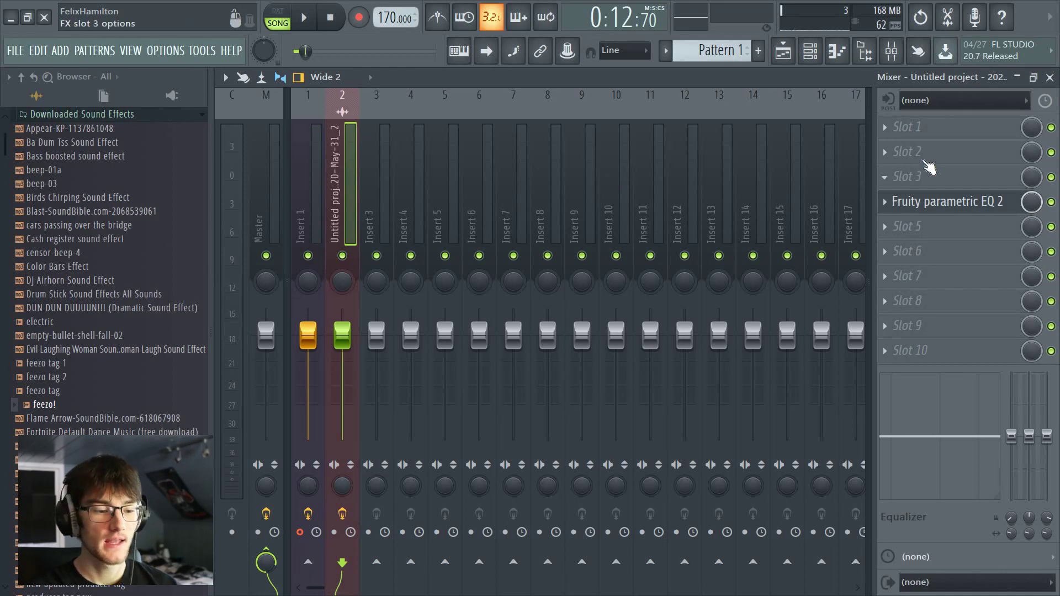
- Add Fruity Reeverb 2 in slot 2 of the vocal's mixer track and lower the track's volume to about -2.3 dB
{"action": "left_click", "coordinate": [905, 157]}
{"action": "left_click", "coordinate": [502, 293]}
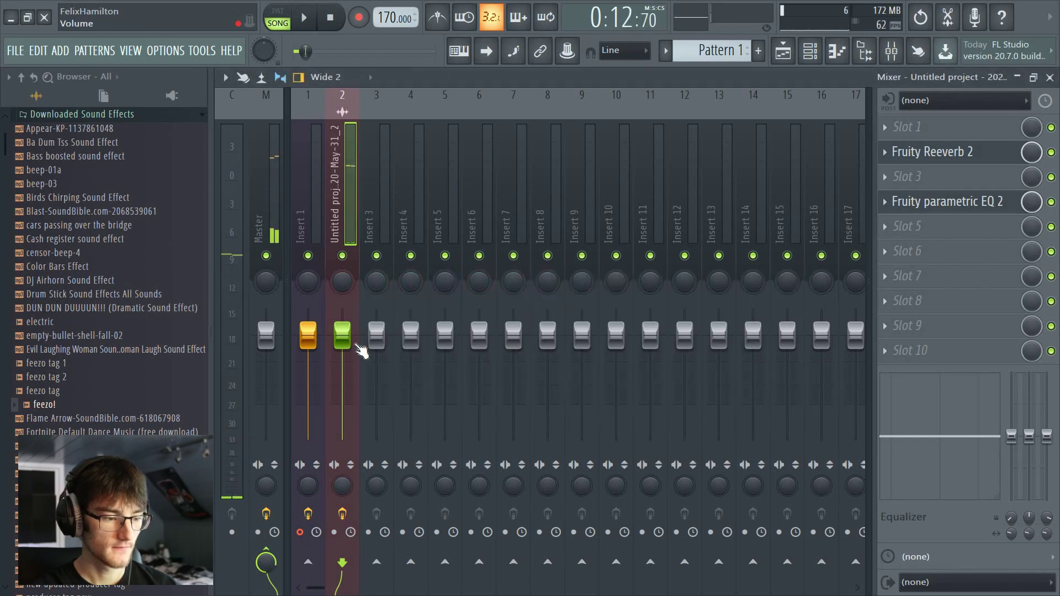
{"action": "left_click_drag", "start_coordinate": [355, 345], "coordinate": [346, 369]}
{"action": "key", "text": "space"}
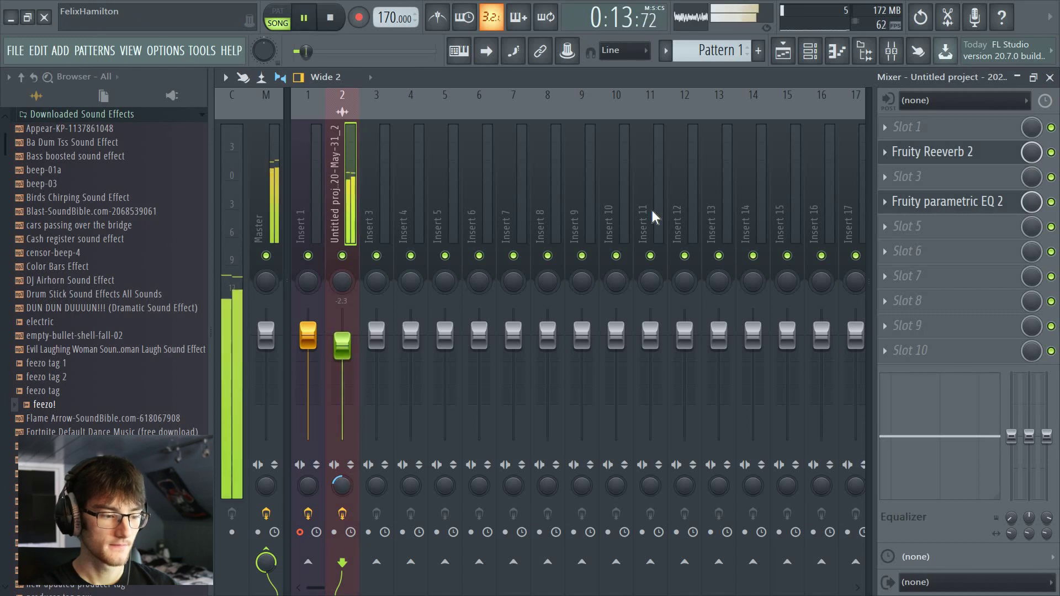
- Return to the Playlist and play the processed vocal with the beat, starting from about bar 9
{"action": "left_click", "coordinate": [783, 52]}
{"action": "key", "text": "space"}
{"action": "scroll", "coordinate": [530, 112], "scroll_direction": "down", "scroll_amount": 3}
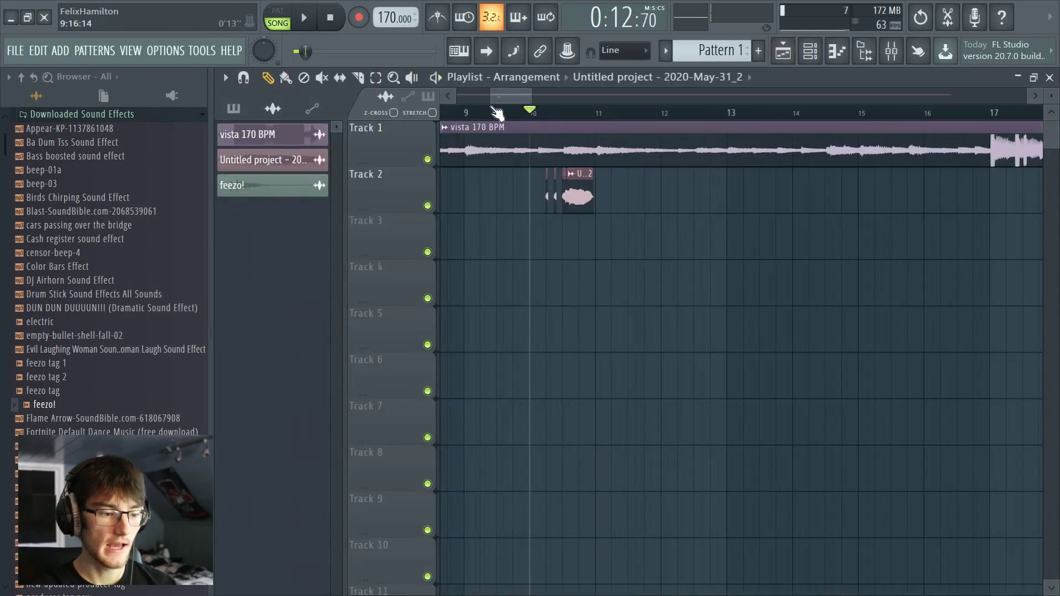
{"action": "left_click_drag", "start_coordinate": [506, 104], "coordinate": [501, 104]}
{"action": "left_click", "coordinate": [538, 110]}
{"action": "key", "text": "space"}
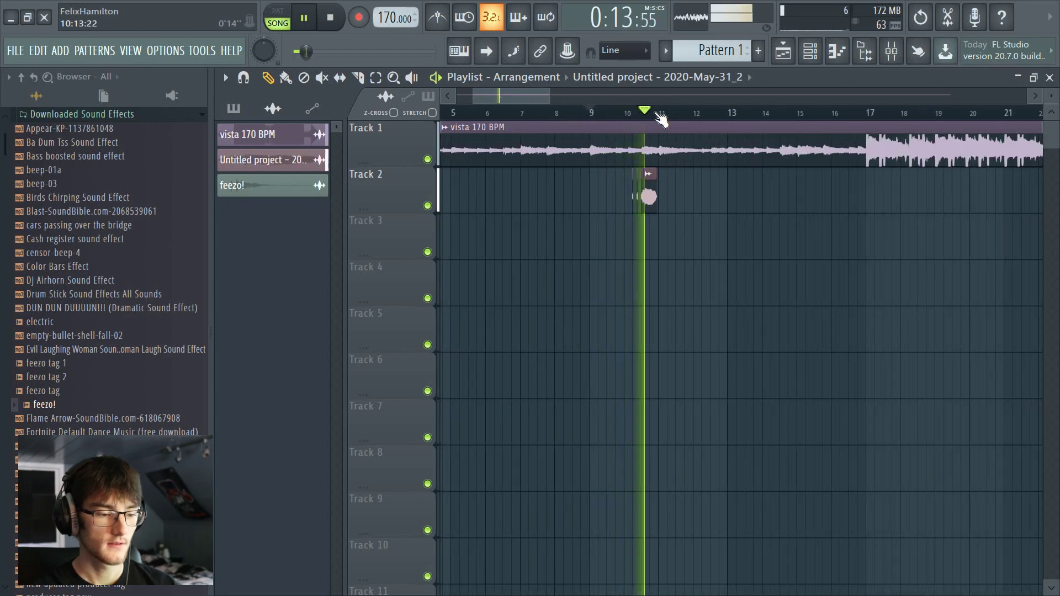
{"action": "key", "text": "space"}
- Select the Playlist time range from 10:01:00 to 12:03:00 around the vocal slices and mute Track 1
{"action": "scroll", "coordinate": [661, 119], "scroll_direction": "up", "scroll_amount": 2}
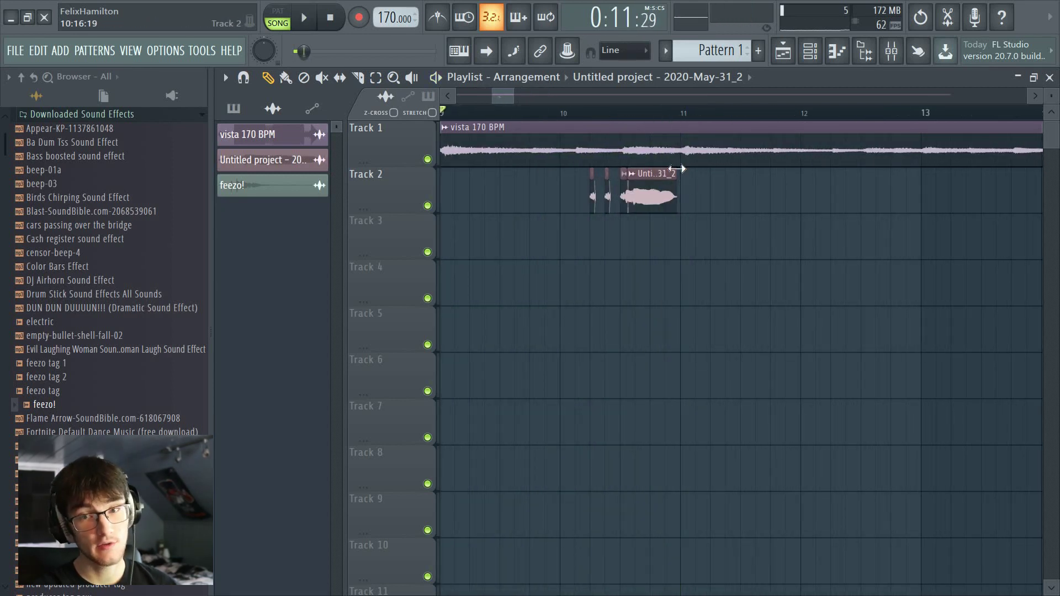
{"action": "scroll", "coordinate": [643, 116], "scroll_direction": "up", "scroll_amount": 1}
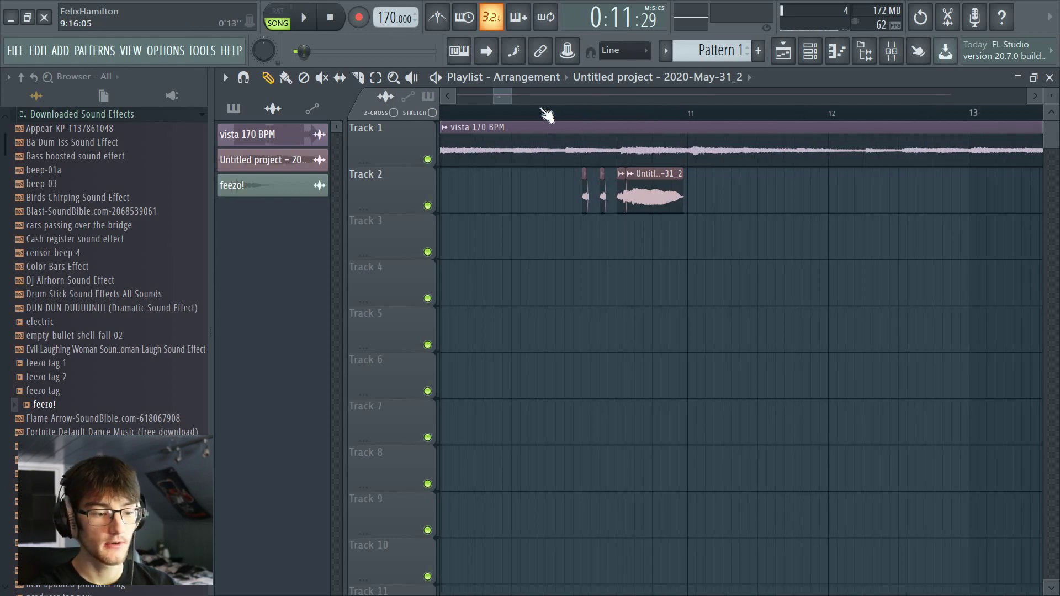
{"action": "scroll", "coordinate": [547, 115], "scroll_direction": "down", "scroll_amount": 1}
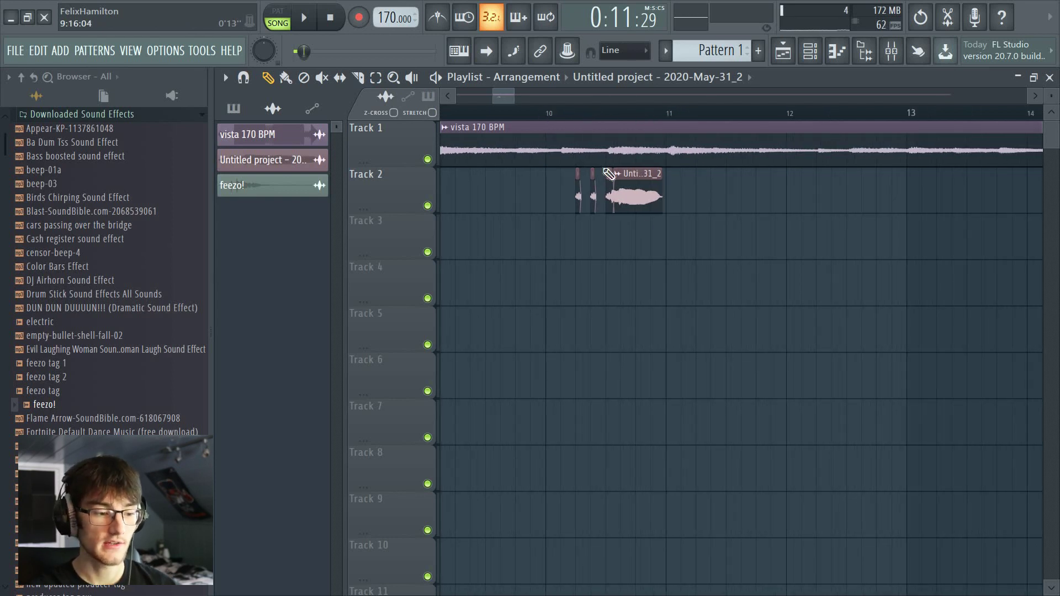
{"action": "left_click_drag", "start_coordinate": [550, 117], "coordinate": [810, 145]}
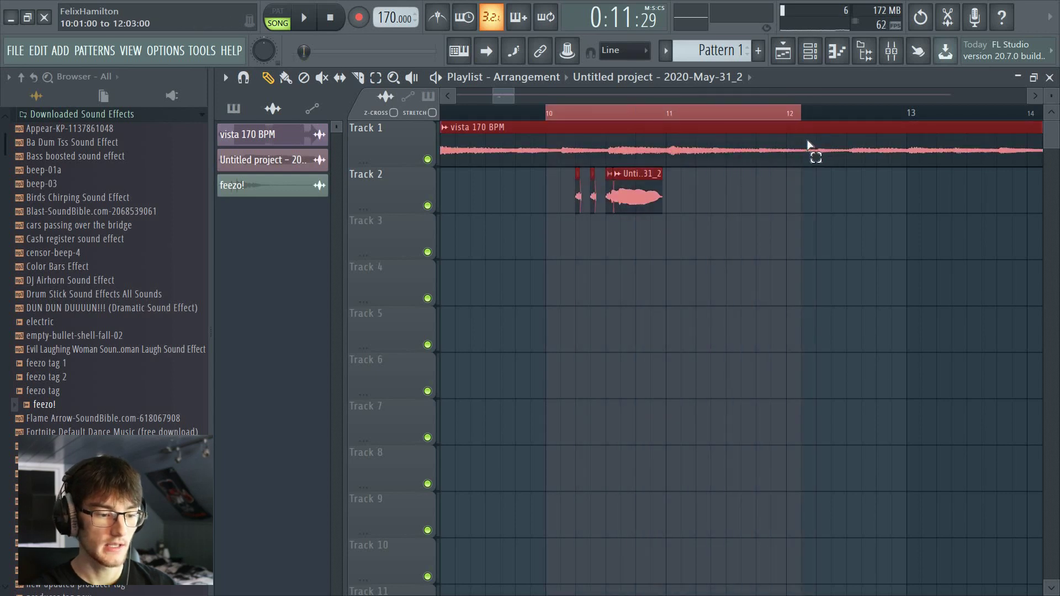
{"action": "left_click", "coordinate": [428, 160]}
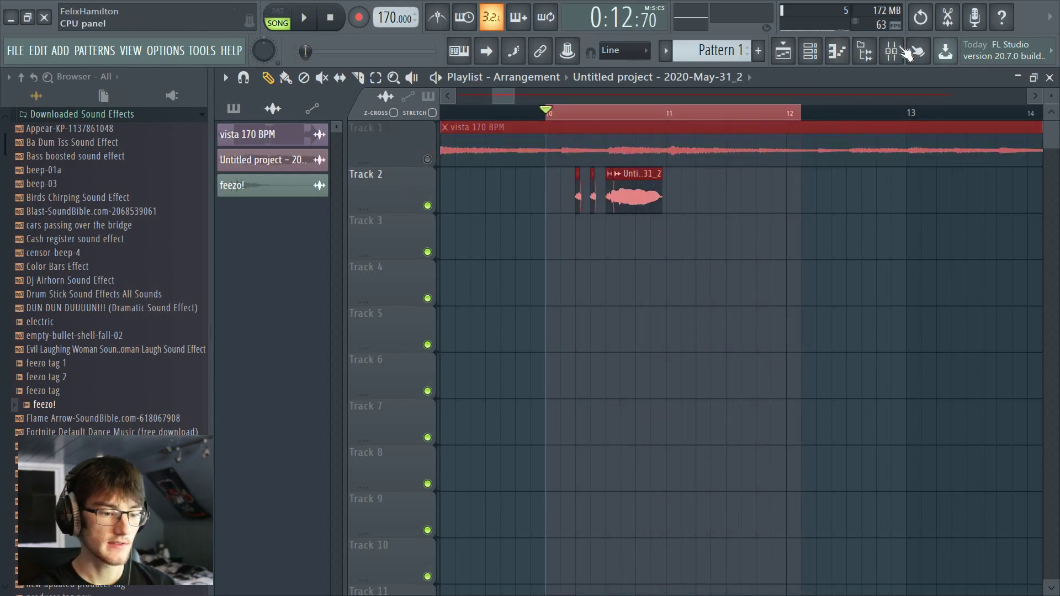
- Load Edison into slot 7 of the vocal's mixer track and record the processed vocal from the selected range
{"action": "left_click", "coordinate": [891, 52]}
{"action": "left_click", "coordinate": [929, 277]}
{"action": "left_click", "coordinate": [488, 78]}
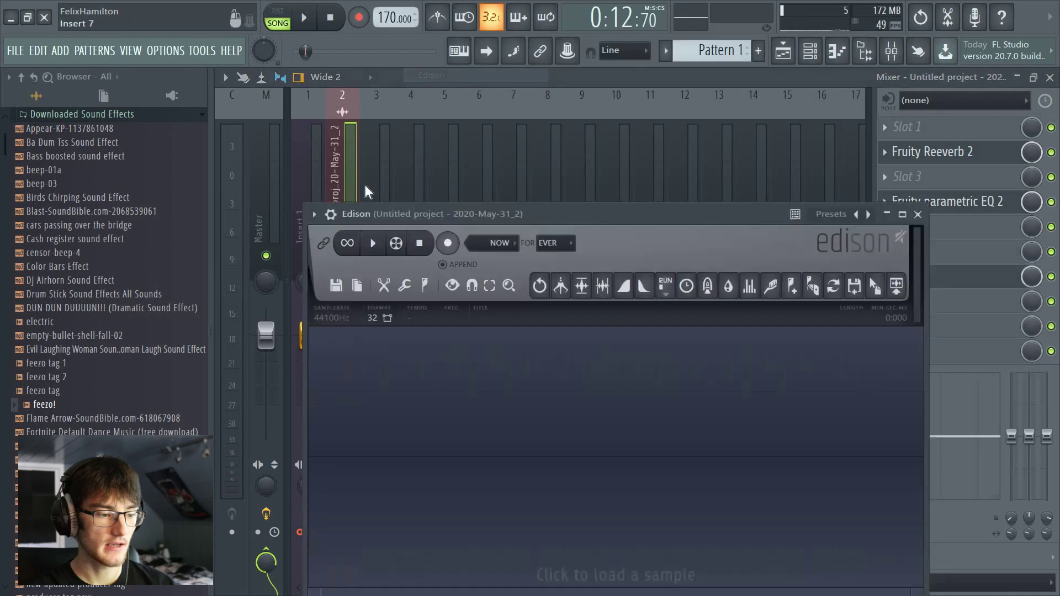
{"action": "left_click_drag", "start_coordinate": [405, 214], "coordinate": [491, 127]}
{"action": "left_click", "coordinate": [604, 155]}
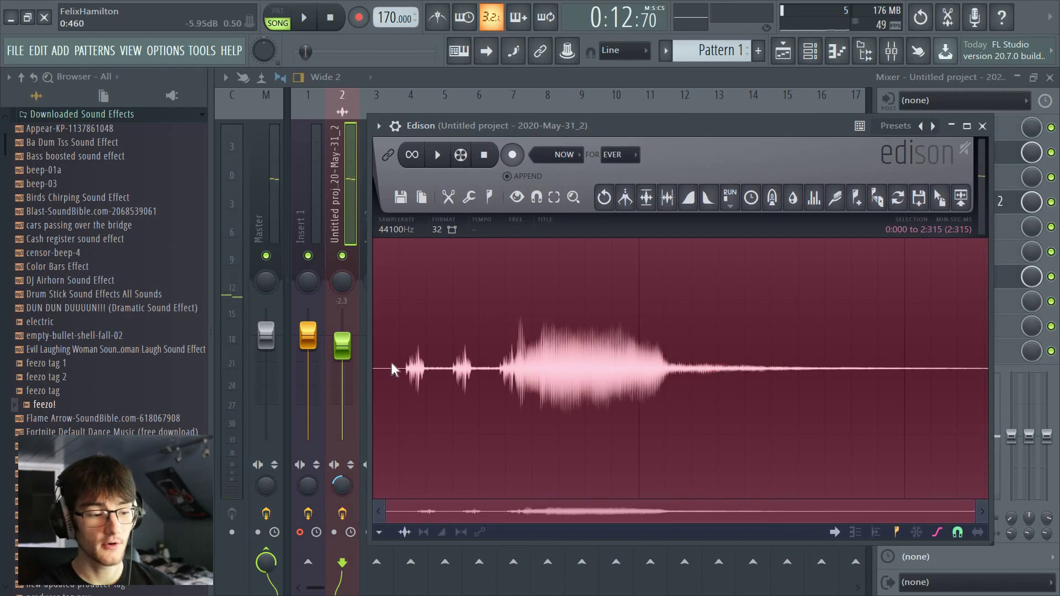
- Select the Edison recording from 0:120 to its end and place it on Track 2 at 10:05, replacing the chopped slices
{"action": "left_click_drag", "start_coordinate": [392, 363], "coordinate": [402, 364]}
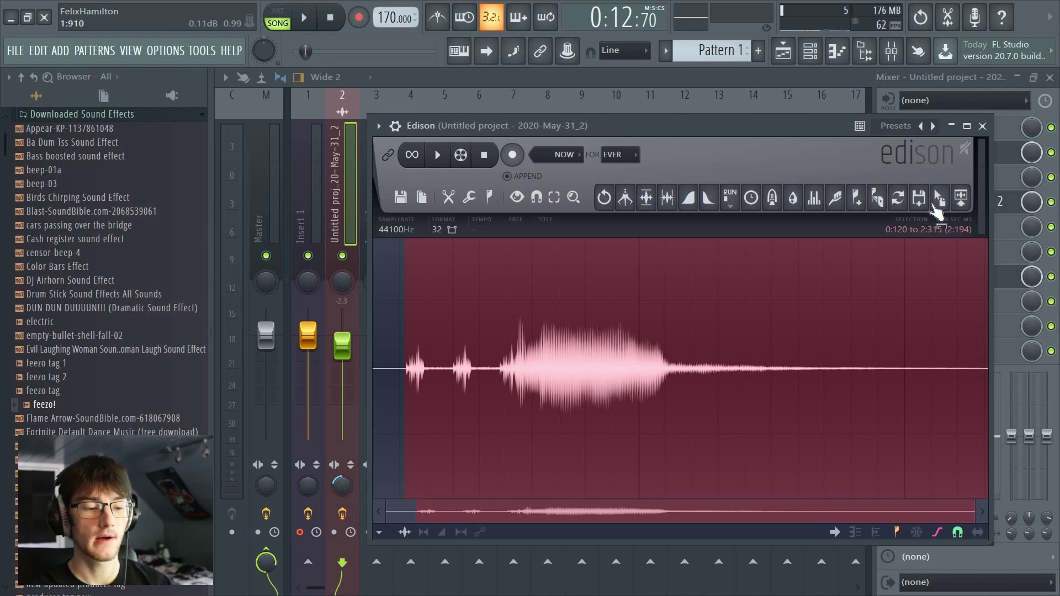
{"action": "left_click_drag", "start_coordinate": [797, 136], "coordinate": [650, 179]}
{"action": "right_click", "coordinate": [650, 180]}
- Play the newly recorded vocal clip soloed and together with the beat
{"action": "right_click", "coordinate": [428, 207]}
{"action": "key", "text": "space"}
{"action": "right_click", "coordinate": [428, 207]}
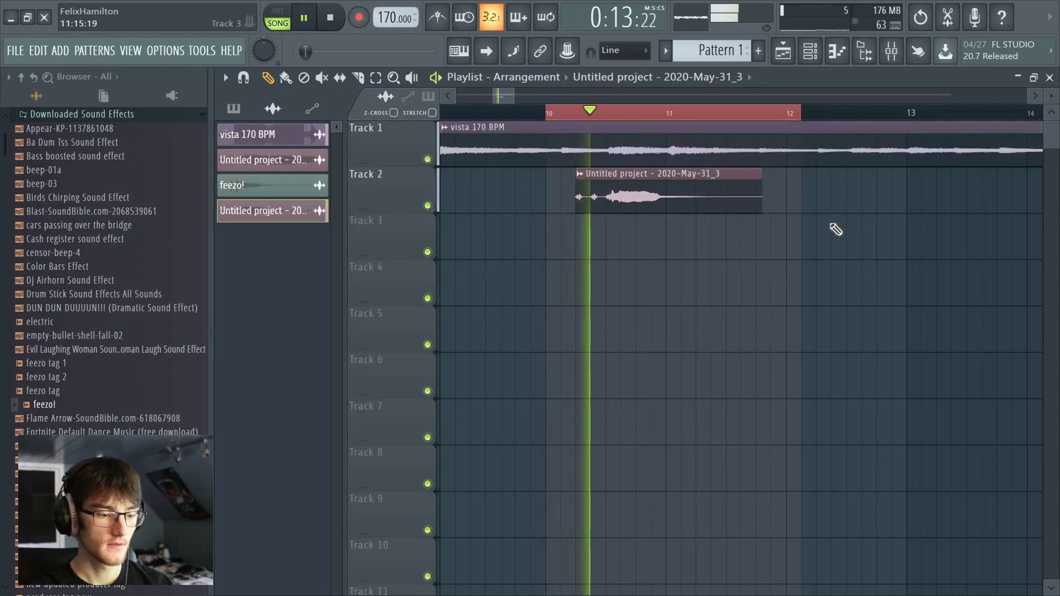
{"action": "key", "text": "space"}
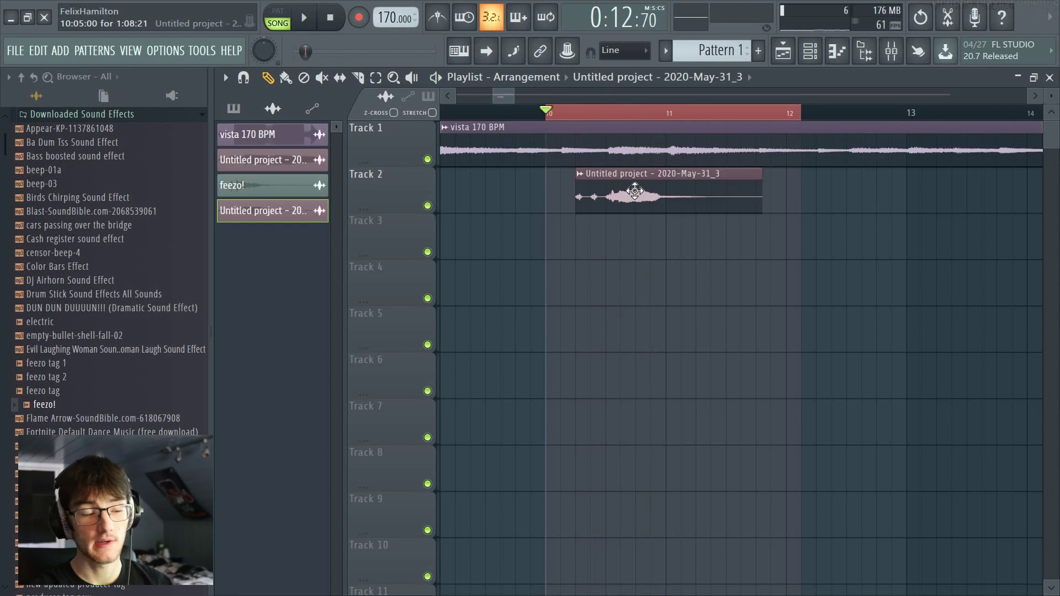
- Open the recorded vocal clip's sample settings and save its sample as new updated producer tag
{"action": "double_click", "coordinate": [631, 196]}
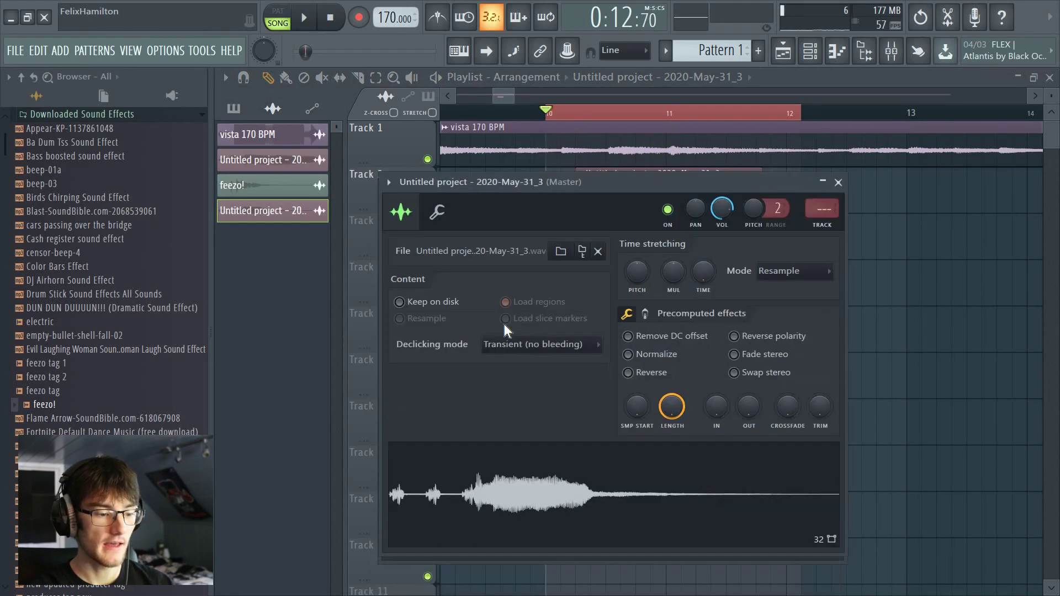
{"action": "right_click", "coordinate": [517, 493]}
{"action": "left_click", "coordinate": [553, 406]}
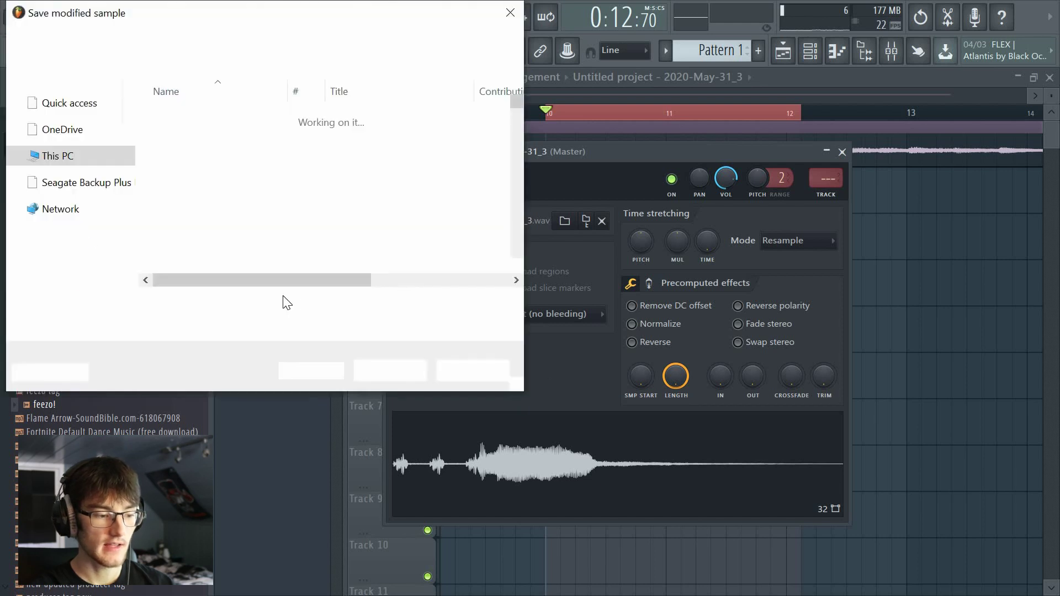
{"action": "type", "text": "ur m"}
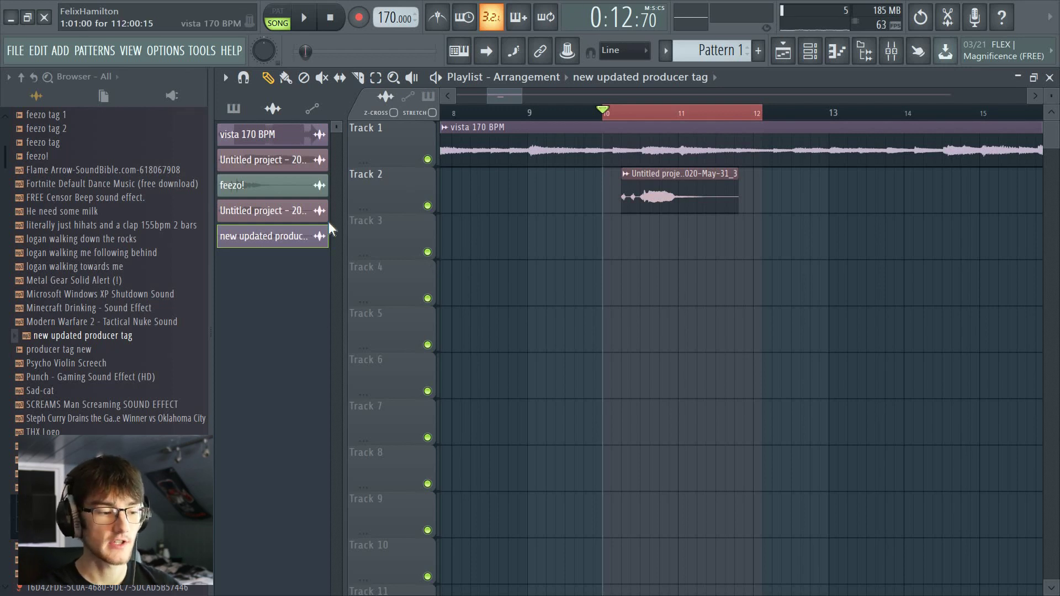
- Replace the recorded tag clip on Track 2 with the original vocal recording ending in _2, placed at 10:01
{"action": "left_click", "coordinate": [271, 164]}
{"action": "left_click_drag", "start_coordinate": [620, 245], "coordinate": [620, 187]}
{"action": "right_click", "coordinate": [631, 205]}
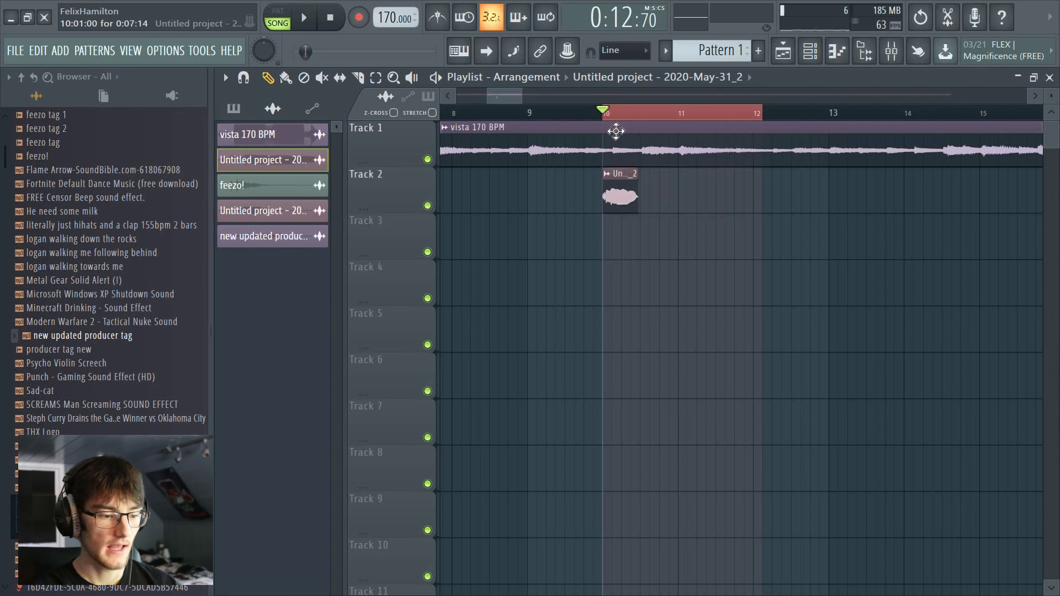
- Slice off the short beginning of the vocal clip and place a copy of that slice earlier on Track 2, at 9:09
{"action": "scroll", "coordinate": [617, 133], "scroll_direction": "up", "scroll_amount": 5}
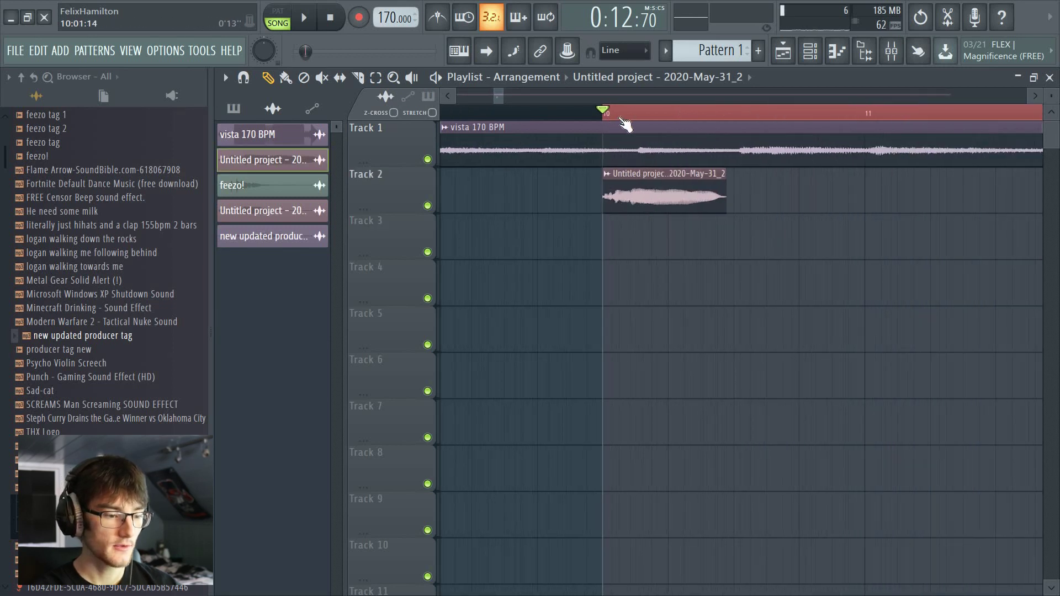
{"action": "left_click", "coordinate": [357, 78]}
{"action": "left_click", "coordinate": [622, 205]}
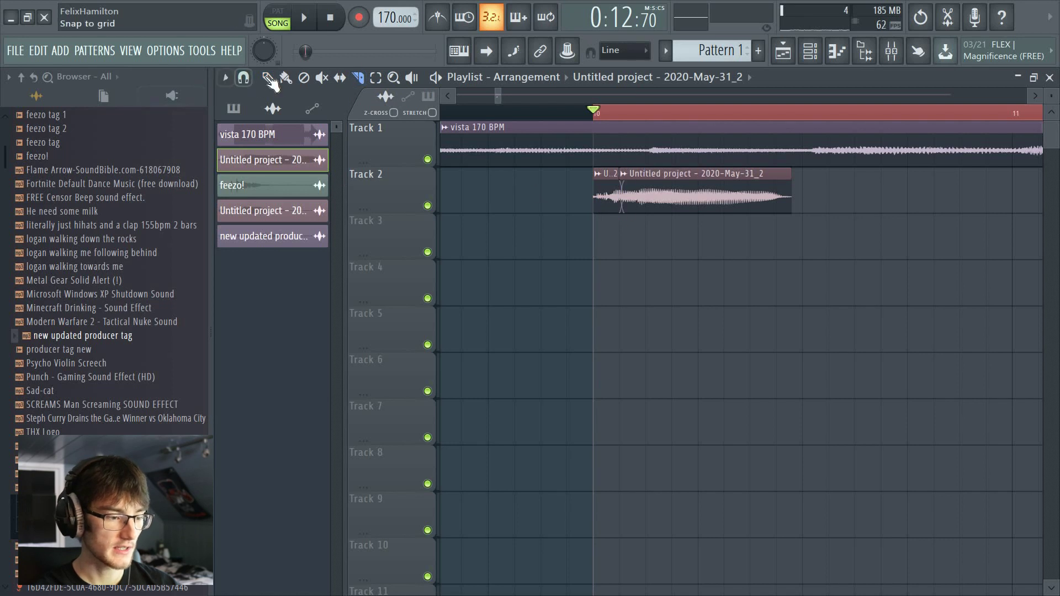
{"action": "left_click", "coordinate": [502, 203]}
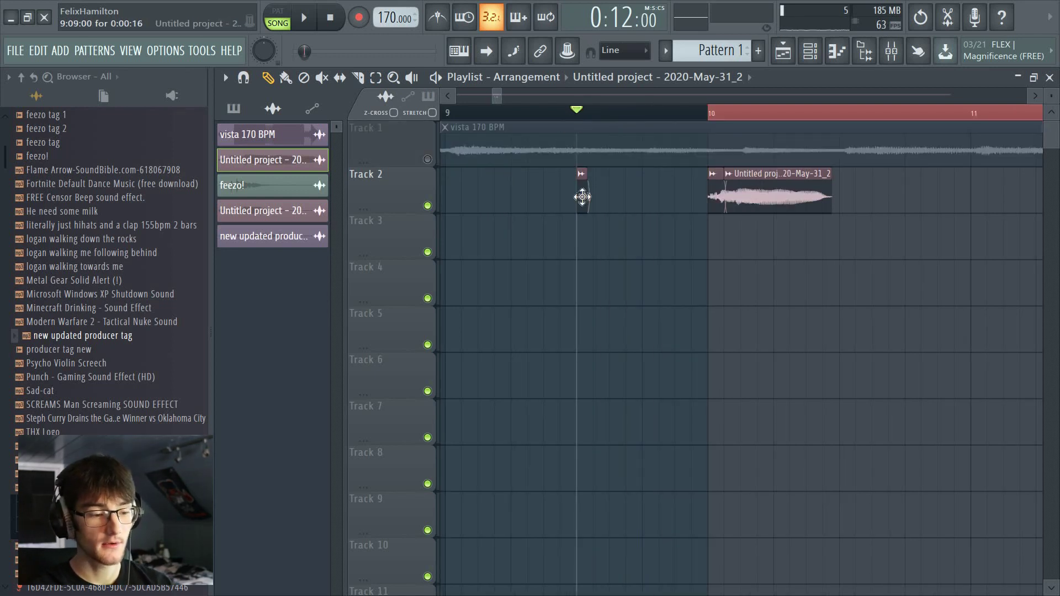
- Delete Edison from slot 7 of the vocal's mixer track and add a second Fruity Reeverb 2 in slot 6 with adjusted decay and raised wet level
{"action": "left_click", "coordinate": [892, 52]}
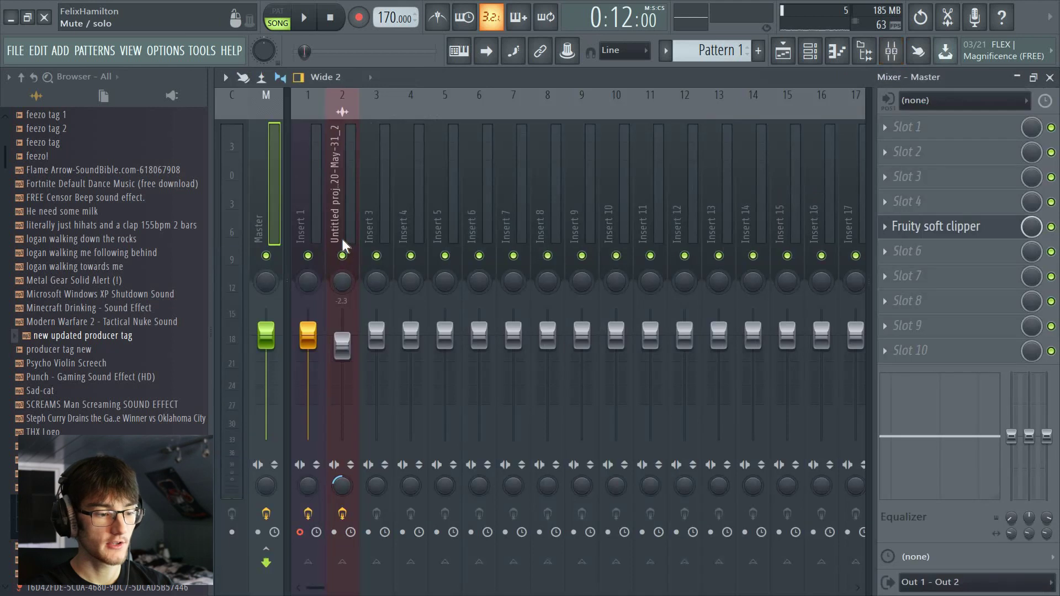
{"action": "right_click", "coordinate": [911, 285]}
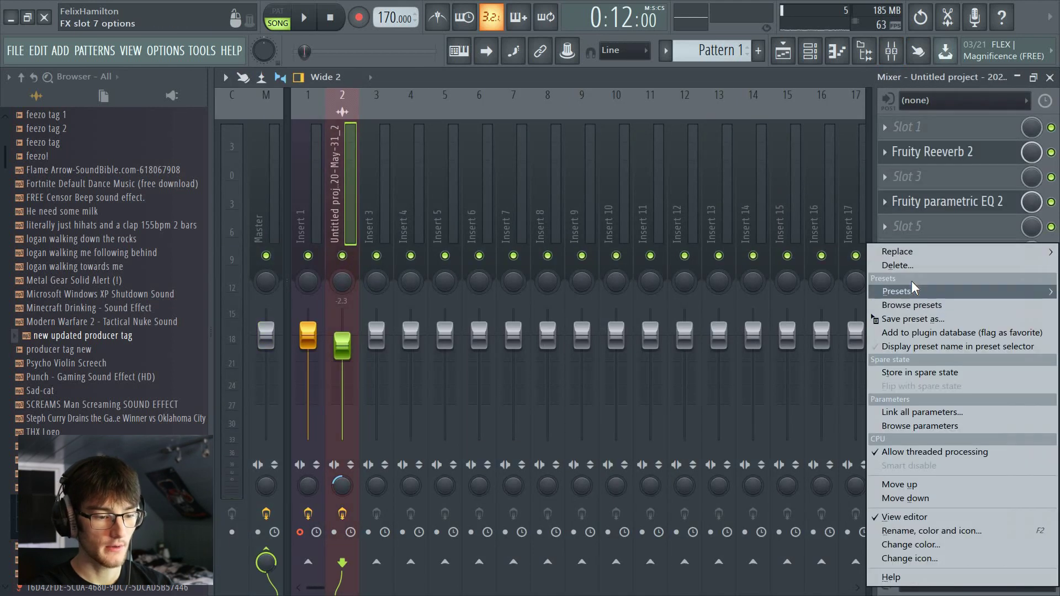
{"action": "left_click", "coordinate": [900, 266]}
{"action": "left_click", "coordinate": [596, 369]}
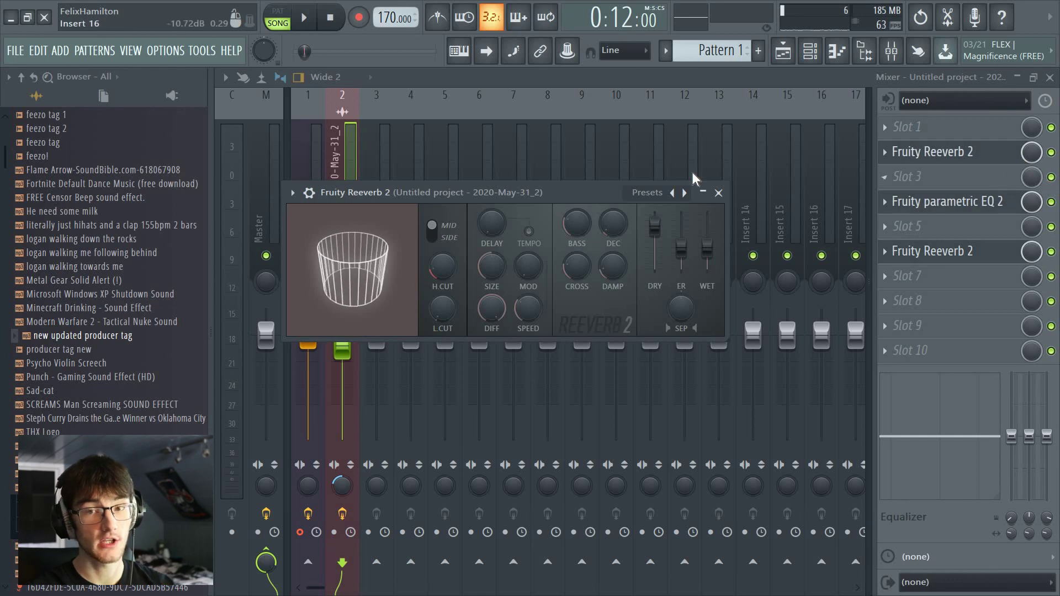
{"action": "left_click_drag", "start_coordinate": [613, 223], "coordinate": [613, 219]}
{"action": "left_click_drag", "start_coordinate": [707, 247], "coordinate": [707, 229]}
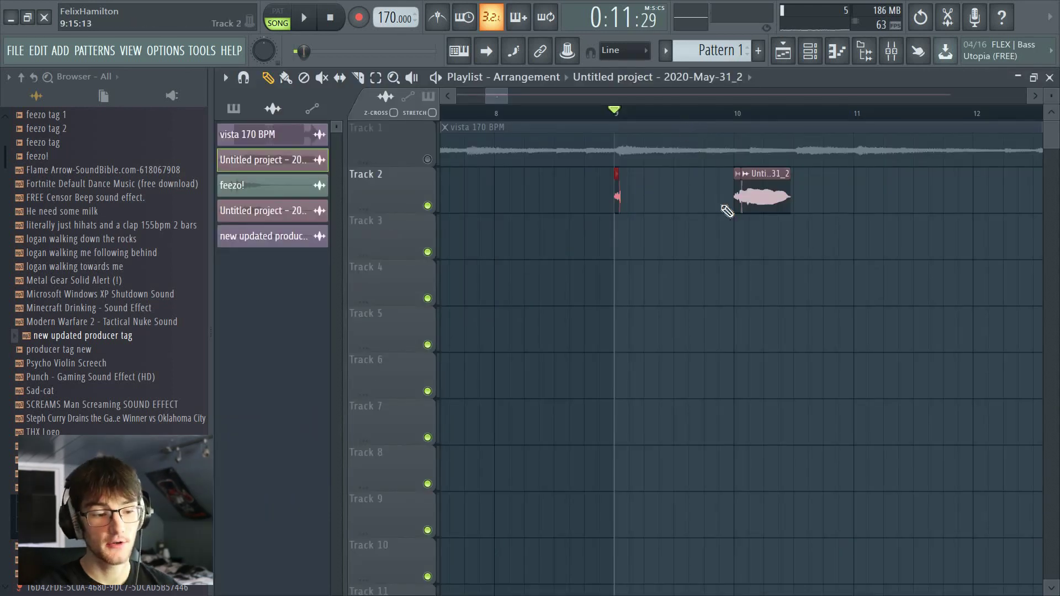
- Move the full vocal clip to bar 12 on Track 2 and load Edison into slot 9 of its mixer track
{"action": "left_click_drag", "start_coordinate": [773, 199], "coordinate": [1018, 204]}
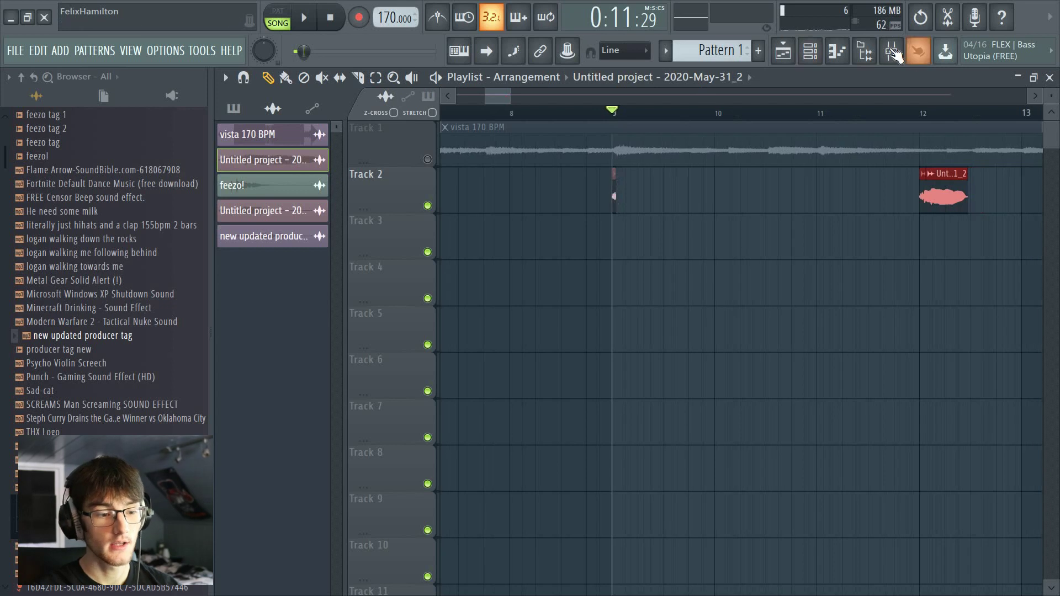
{"action": "left_click", "coordinate": [886, 51]}
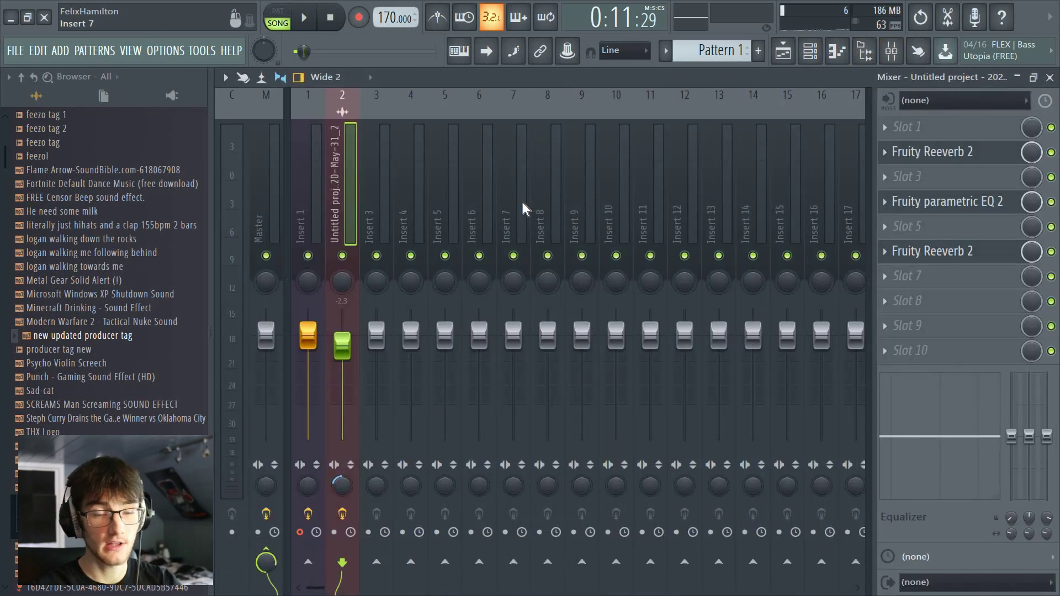
{"action": "left_click", "coordinate": [952, 327]}
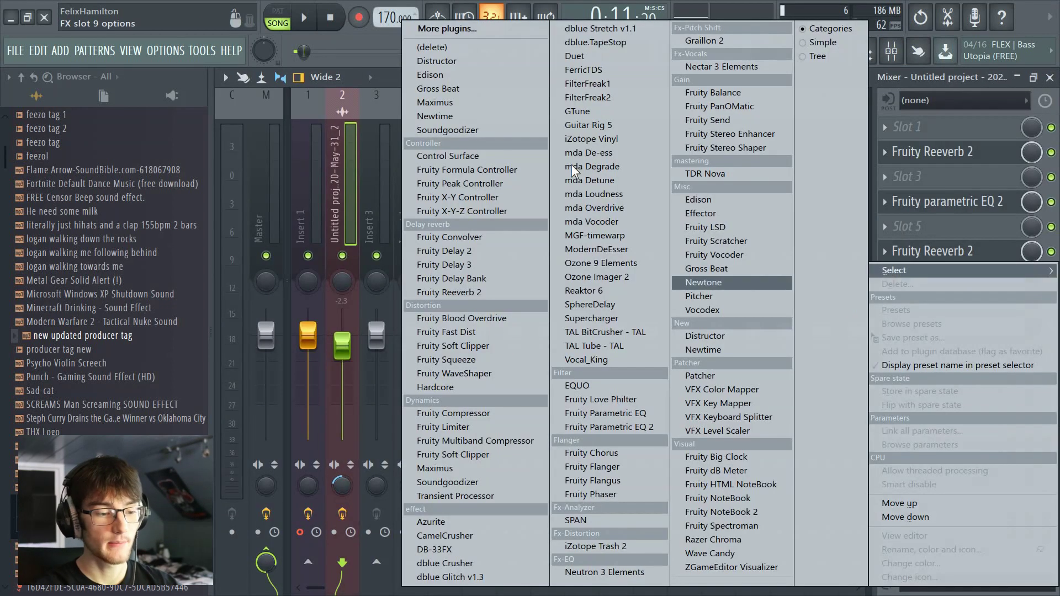
{"action": "left_click", "coordinate": [464, 77]}
{"action": "left_click_drag", "start_coordinate": [542, 260], "coordinate": [639, 132]}
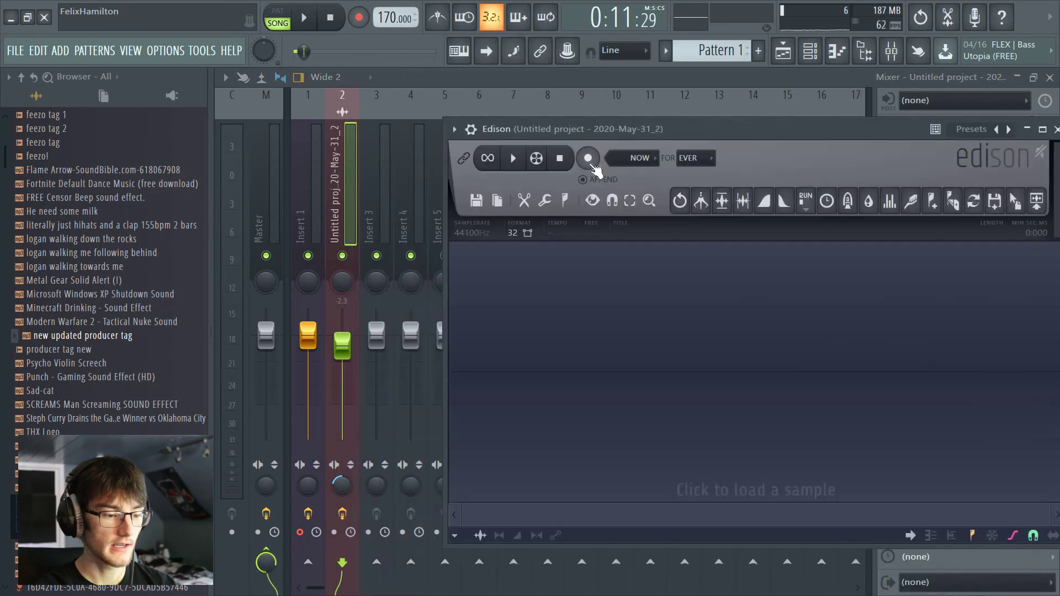
- Record the short vocal slice with its whole reverb tail in Edison, then stop the recording
{"action": "left_click", "coordinate": [305, 22]}
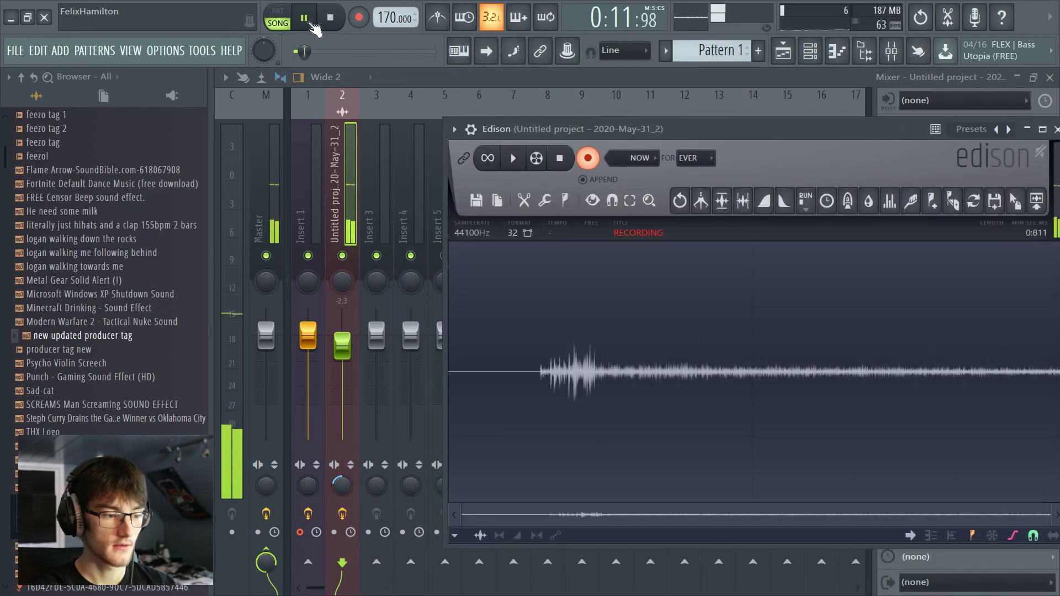
{"action": "key", "text": "space"}
{"action": "left_click_drag", "start_coordinate": [709, 128], "coordinate": [610, 111]}
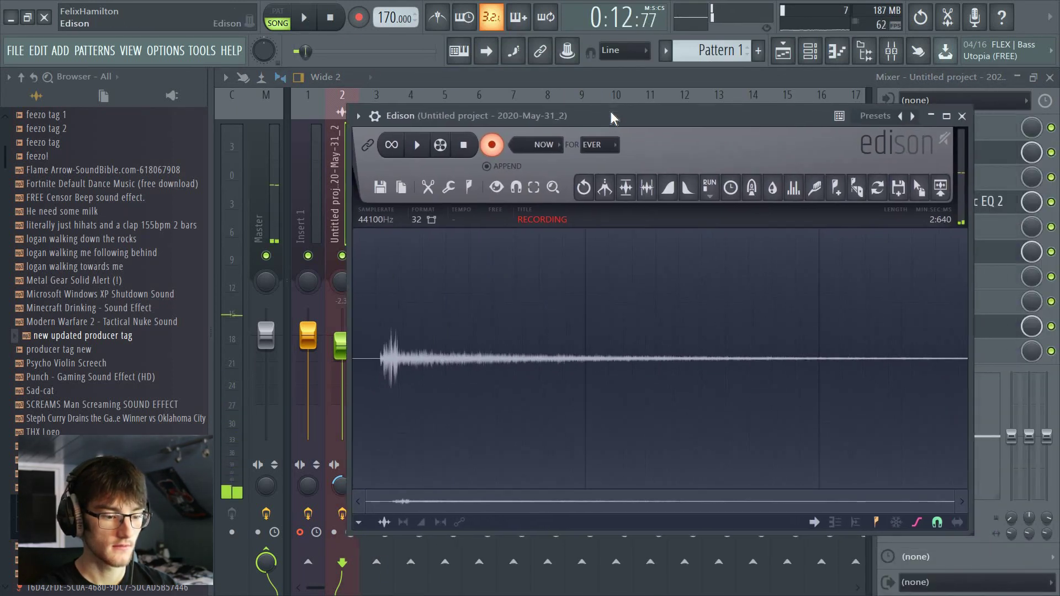
{"action": "left_click", "coordinate": [498, 148]}
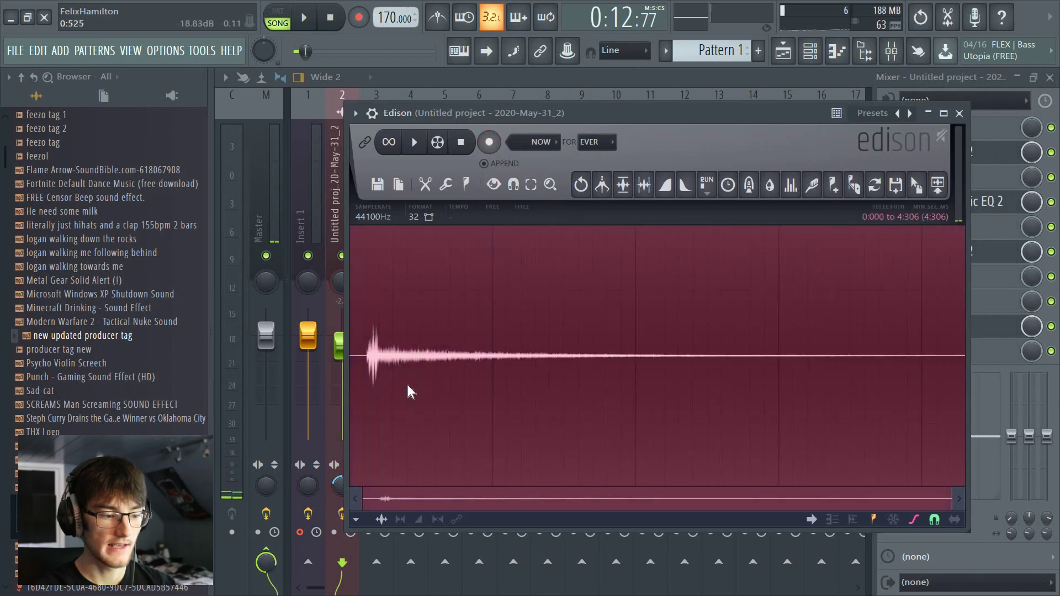
- Select the Edison recording from 0:120 to 3:931 and place it on Track 4 of the Playlist at 8:07
{"action": "scroll", "coordinate": [383, 383], "scroll_direction": "up", "scroll_amount": 5}
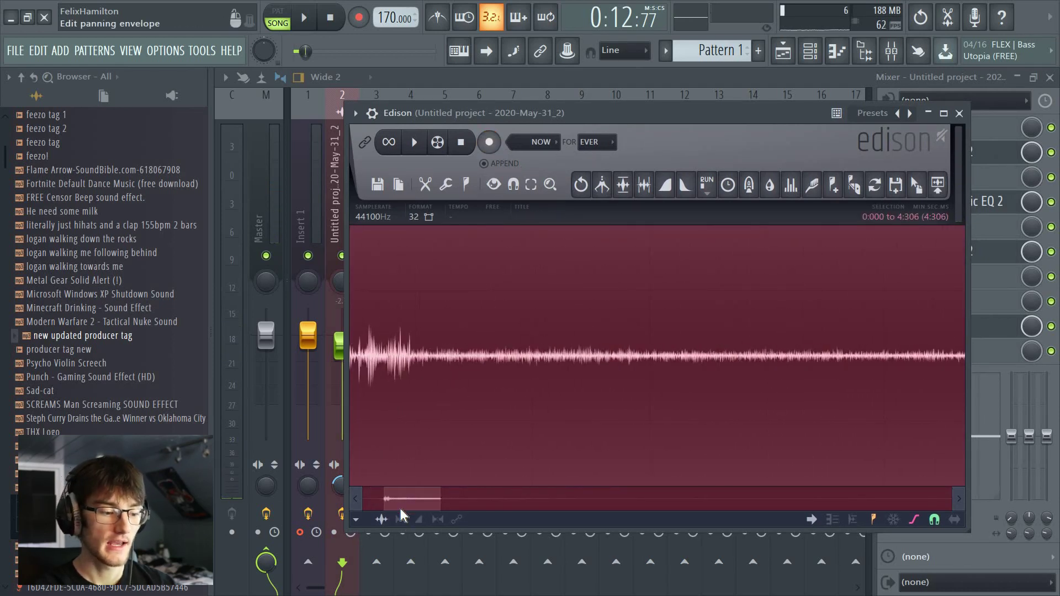
{"action": "left_click_drag", "start_coordinate": [400, 503], "coordinate": [344, 511]}
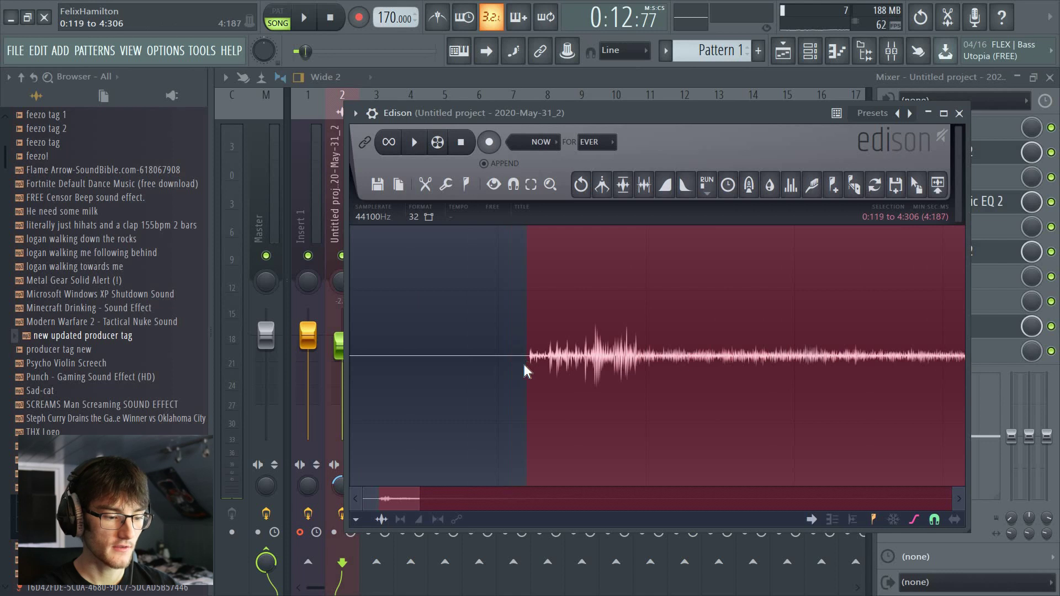
{"action": "scroll", "coordinate": [480, 418], "scroll_direction": "down", "scroll_amount": 4}
{"action": "left_click_drag", "start_coordinate": [440, 494], "coordinate": [965, 416]}
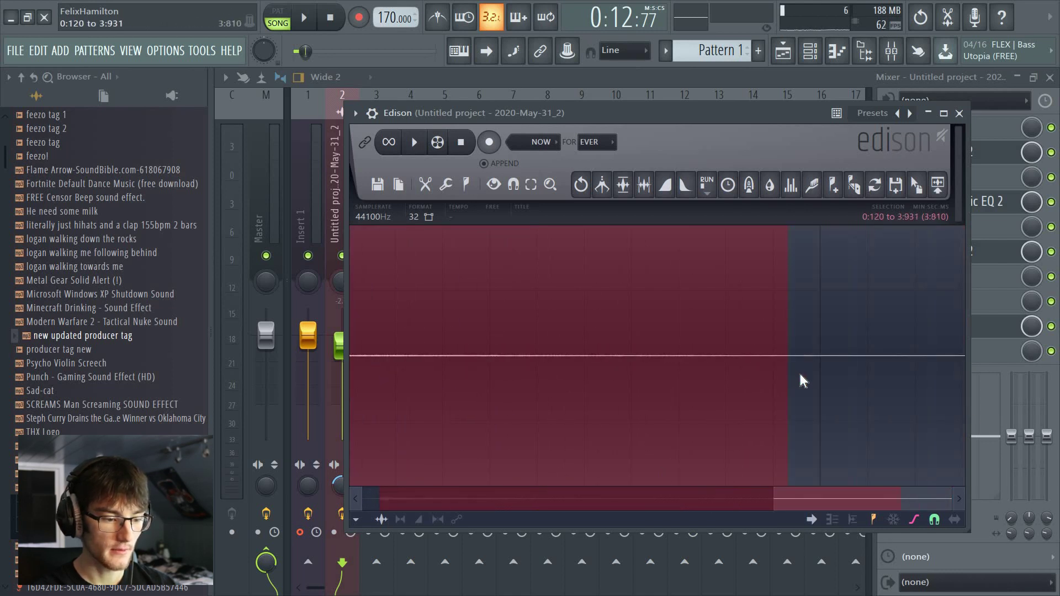
{"action": "scroll", "coordinate": [800, 376], "scroll_direction": "down", "scroll_amount": 3}
{"action": "left_click_drag", "start_coordinate": [924, 187], "coordinate": [611, 287]}
- Reverse the reverb tail sample and move its Track 4 clip to 9:05:12 so it leads into the vocal at bar 12
{"action": "double_click", "coordinate": [611, 289]}
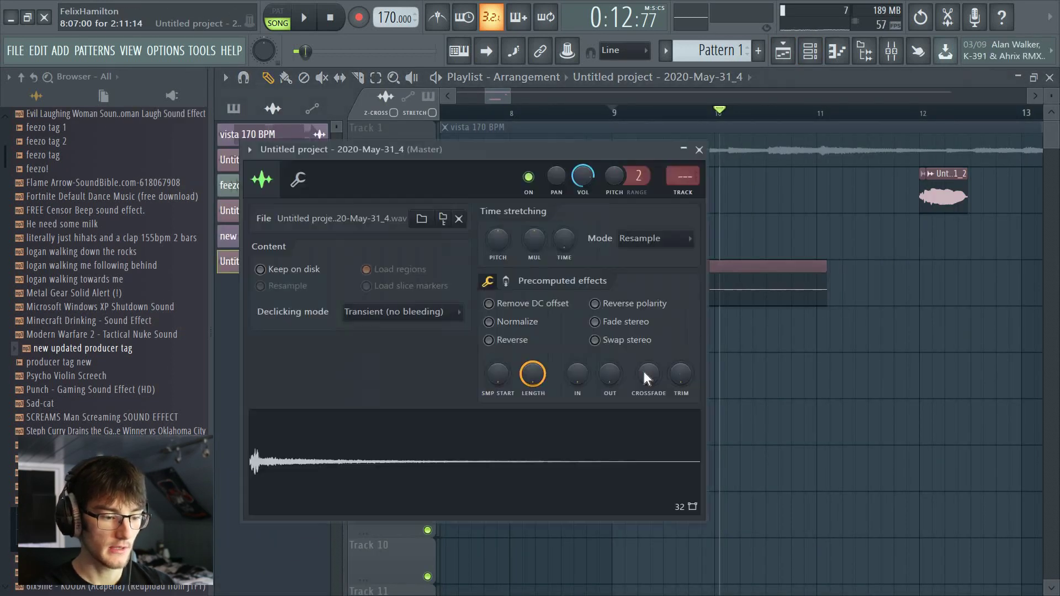
{"action": "left_click", "coordinate": [489, 340]}
{"action": "left_click", "coordinate": [865, 89]}
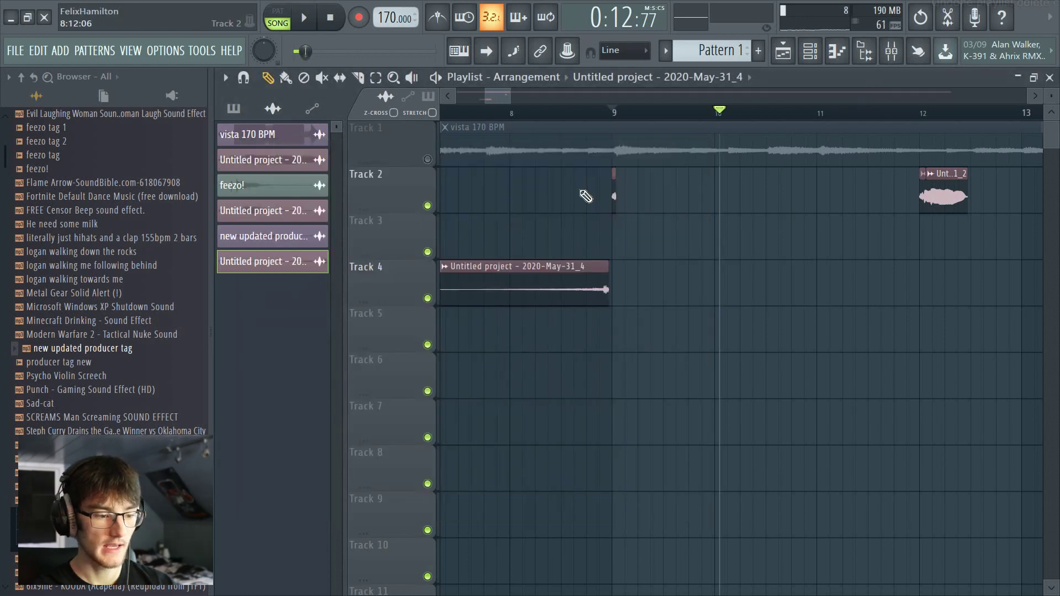
{"action": "left_click_drag", "start_coordinate": [608, 262], "coordinate": [903, 286]}
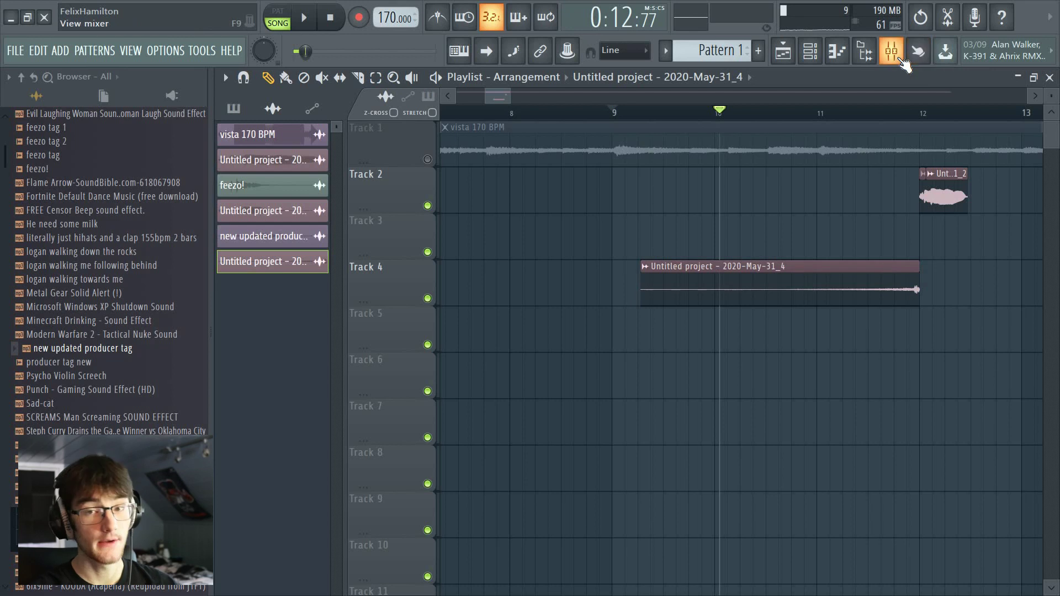
- Delete the extra Fruity Reeverb 2 from slot 6 of the vocal's mixer track
{"action": "left_click", "coordinate": [901, 57]}
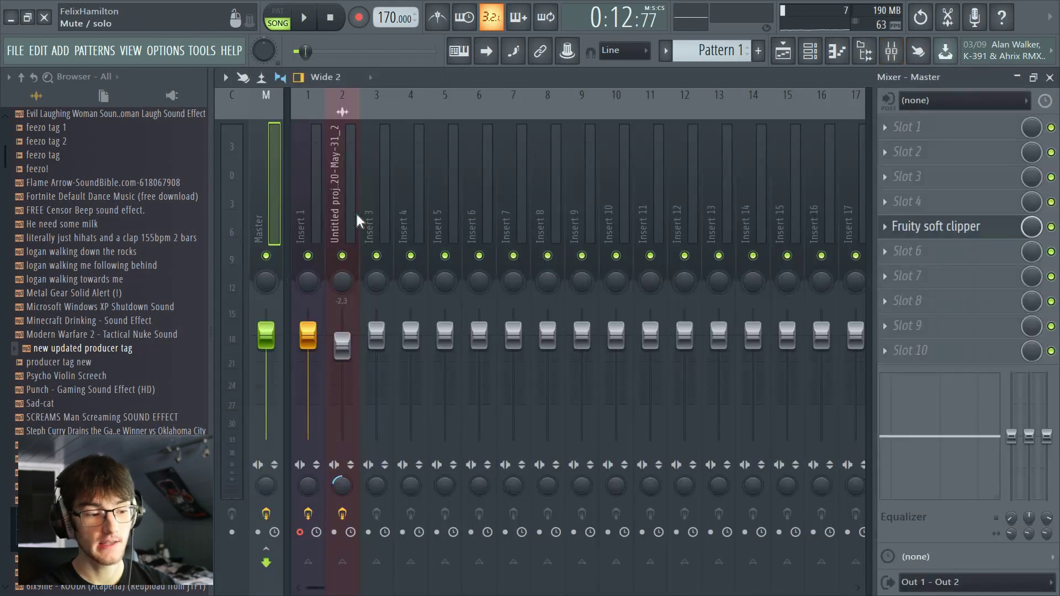
{"action": "left_click", "coordinate": [885, 252]}
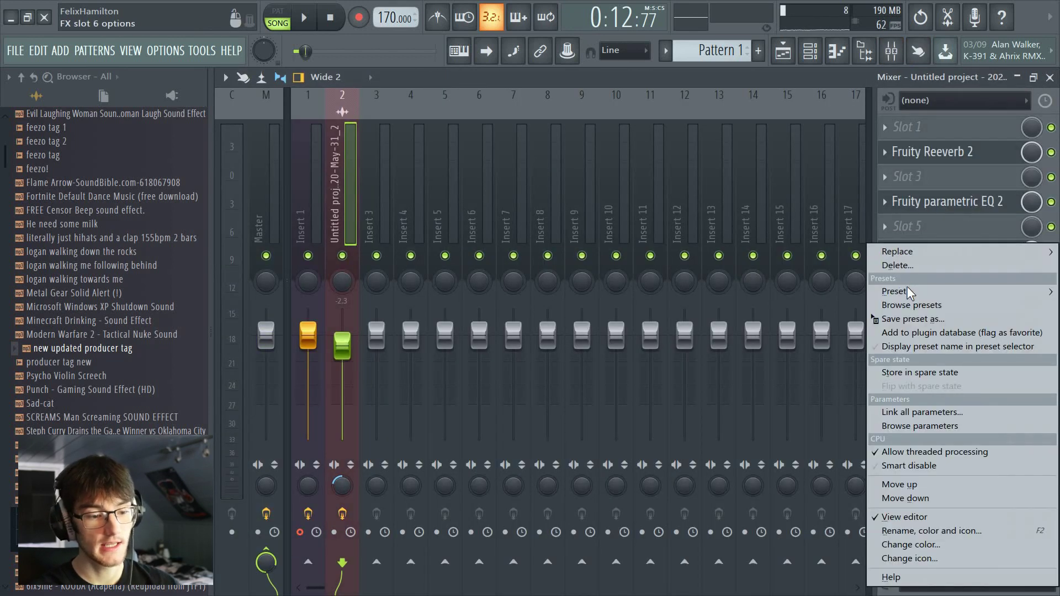
{"action": "left_click", "coordinate": [904, 268]}
{"action": "left_click", "coordinate": [611, 361]}
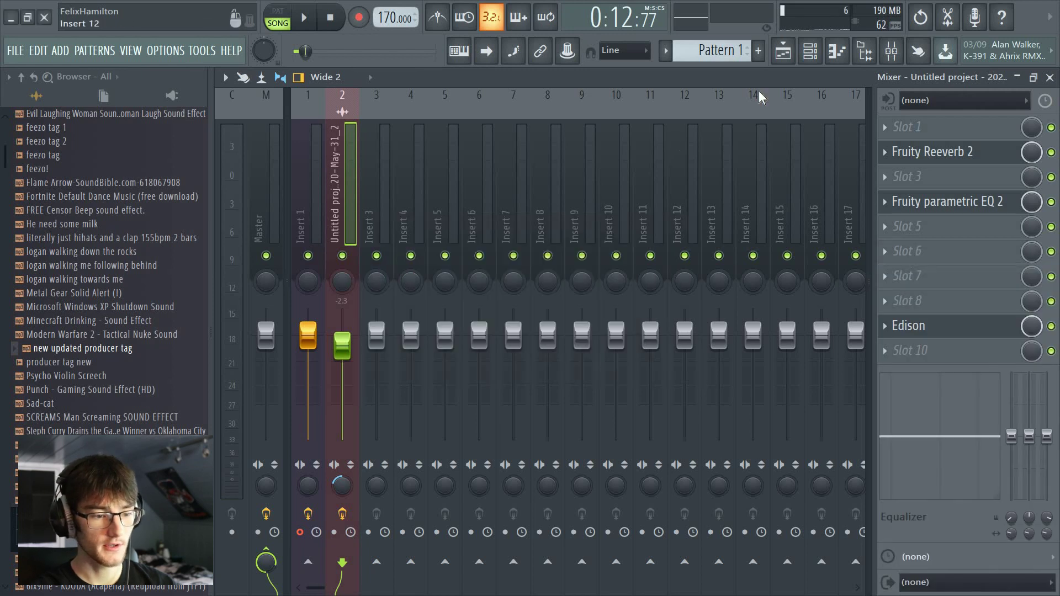
- Move the reversed reverb clip up to Track 2 at 9:05:15, directly in front of the vocal slices
{"action": "left_click", "coordinate": [789, 54]}
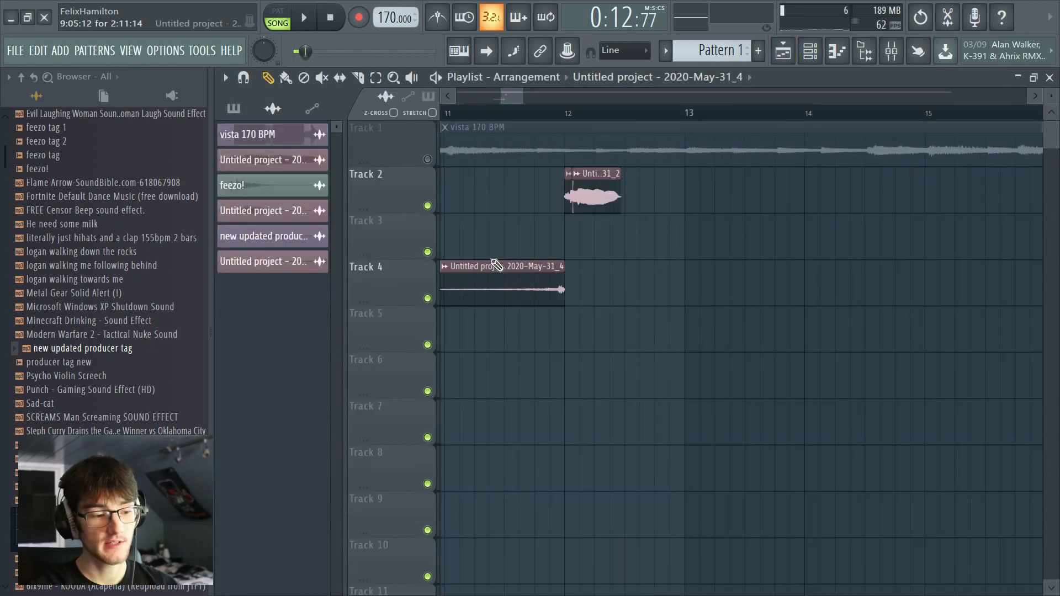
{"action": "scroll", "coordinate": [548, 118], "scroll_direction": "up", "scroll_amount": 3}
{"action": "left_click_drag", "start_coordinate": [581, 284], "coordinate": [583, 182]}
{"action": "scroll", "coordinate": [600, 121], "scroll_direction": "up", "scroll_amount": 2}
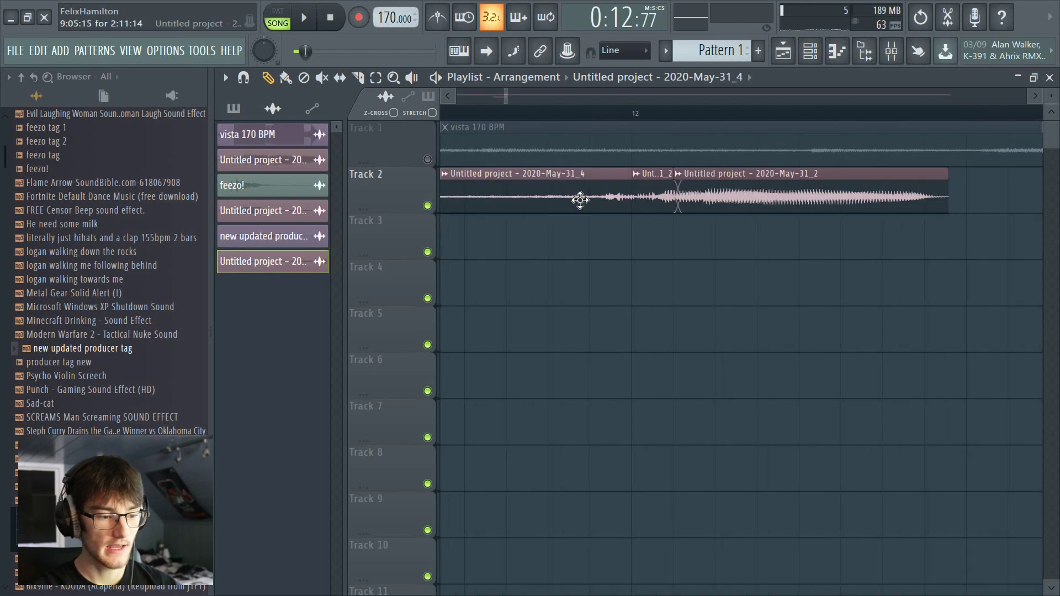
- Play the reversed reverb build-up into the vocal on Track 2, then stop playback
{"action": "scroll", "coordinate": [547, 114], "scroll_direction": "down", "scroll_amount": 6}
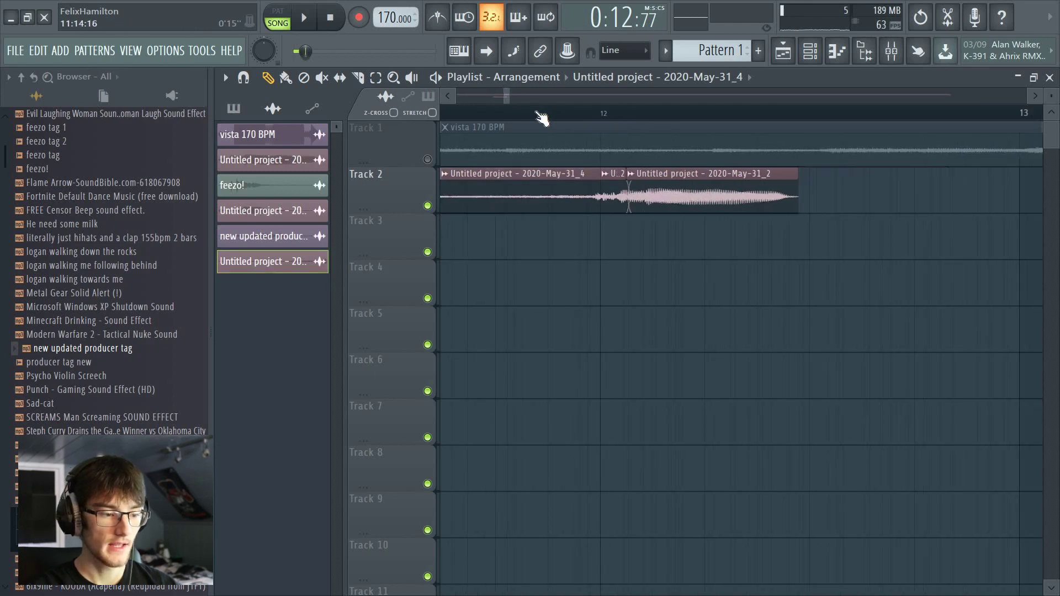
{"action": "scroll", "coordinate": [513, 101], "scroll_direction": "left", "scroll_amount": 1}
{"action": "key", "text": "space"}
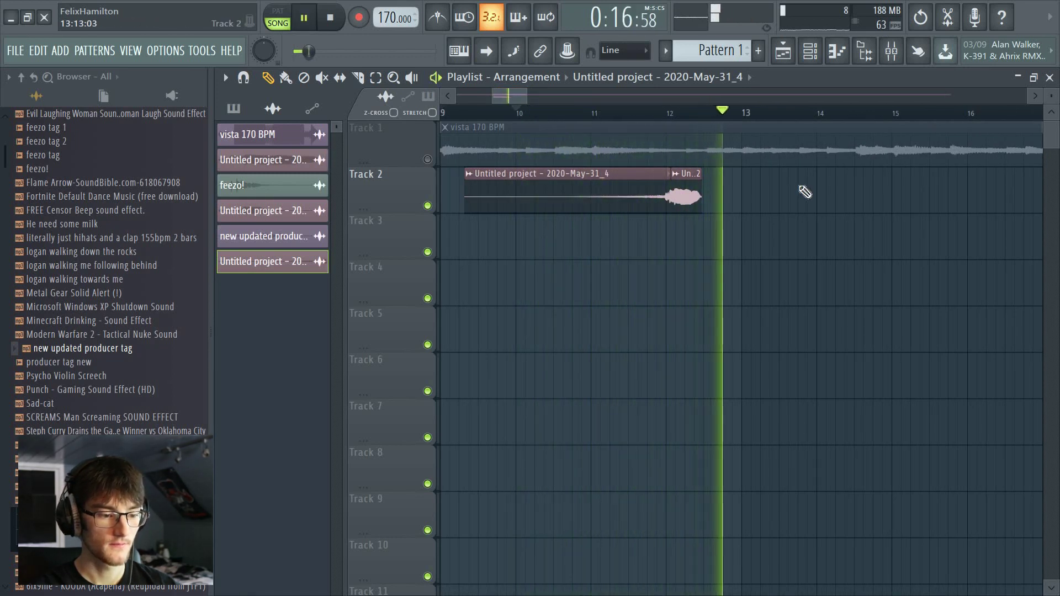
{"action": "key", "text": "space"}
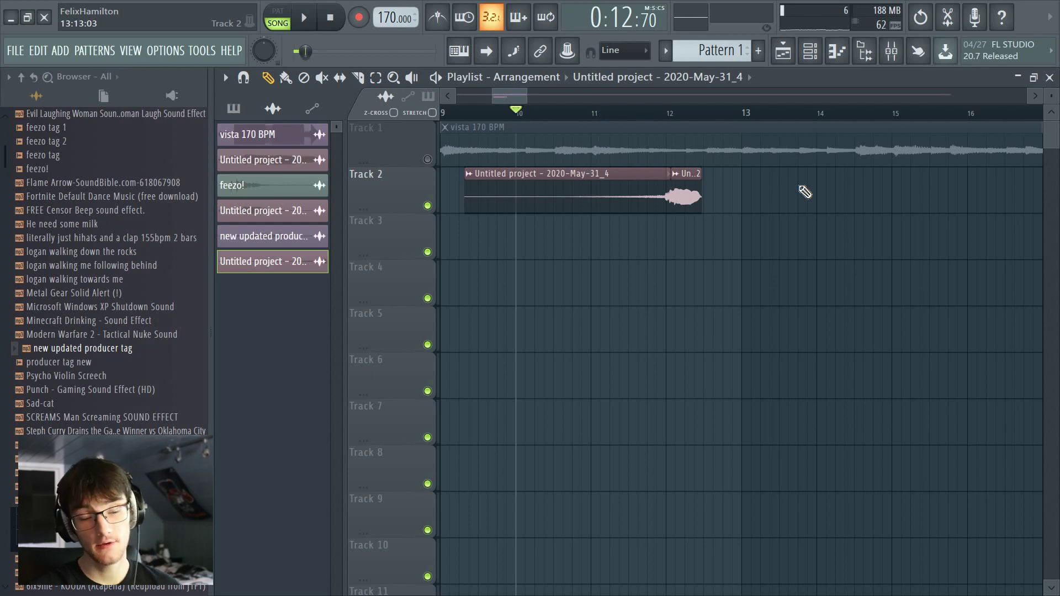
- Load a new Edison into slot 8 of the vocal's mixer track and close its window
{"action": "key", "text": "F9"}
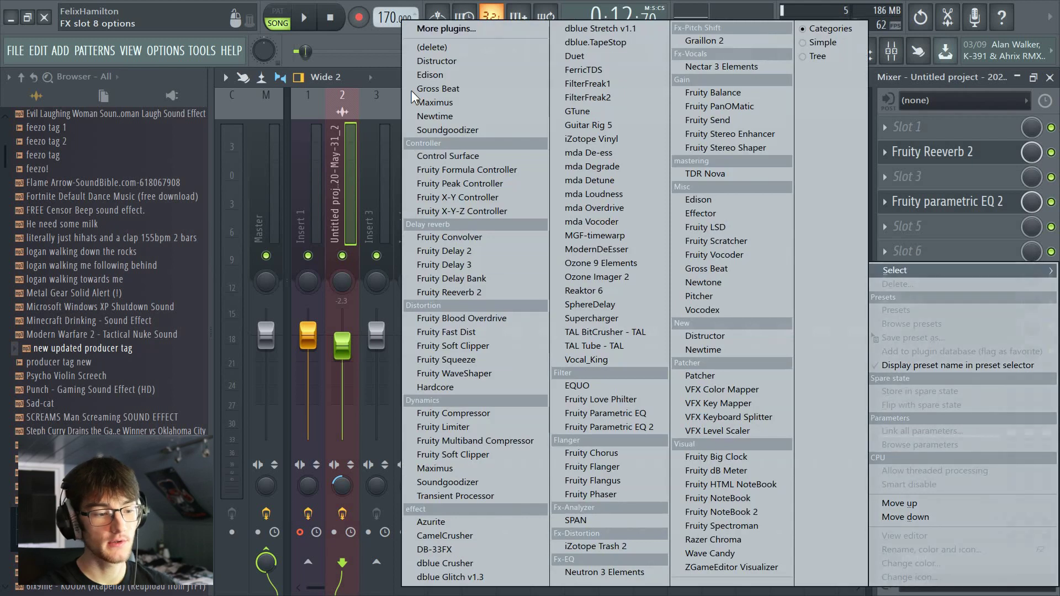
{"action": "left_click", "coordinate": [419, 75]}
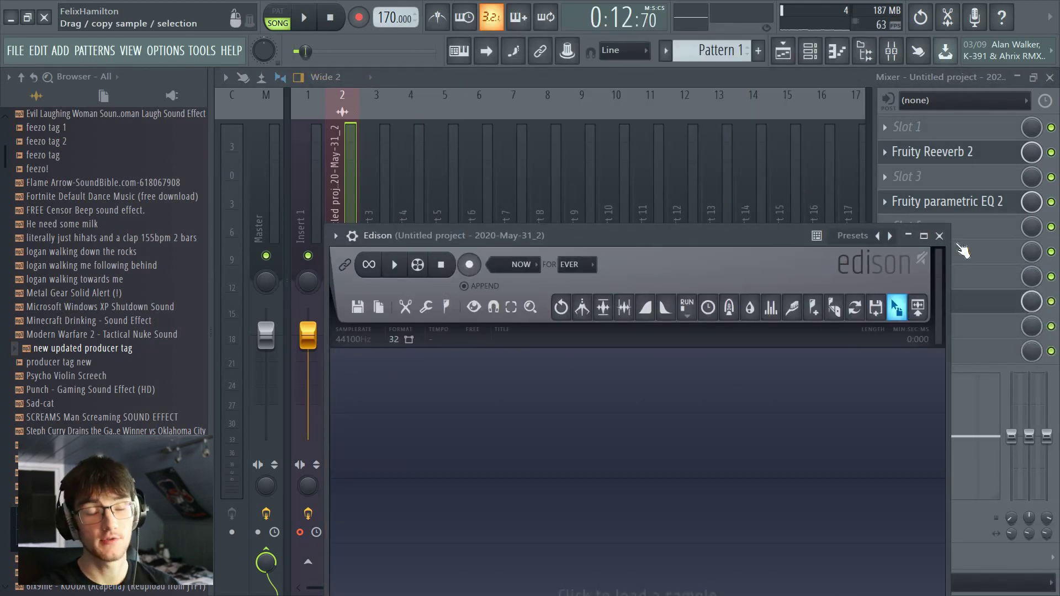
{"action": "left_click", "coordinate": [939, 236]}
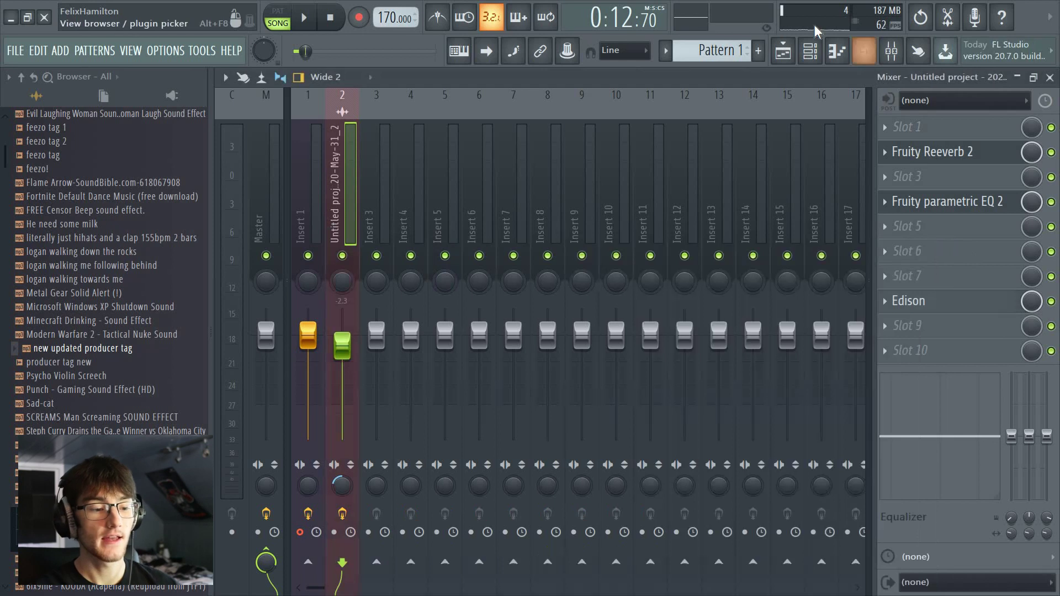
- Clear the old vocal and reverb clips from Track 2 in the Playlist and open the Edison on mixer track Insert 1
{"action": "left_click", "coordinate": [777, 62]}
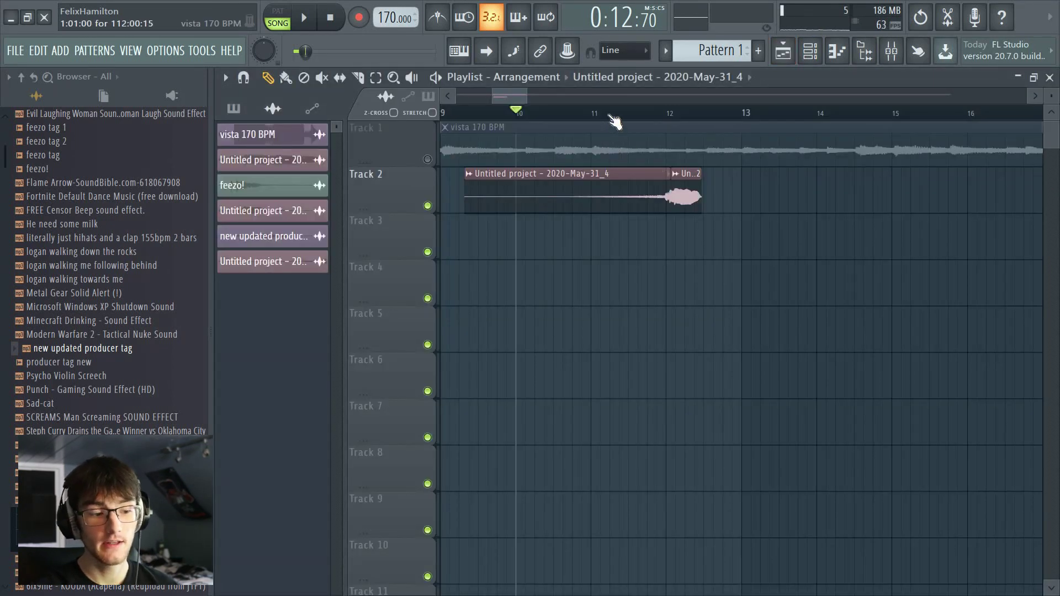
{"action": "scroll", "coordinate": [613, 119], "scroll_direction": "down", "scroll_amount": 3}
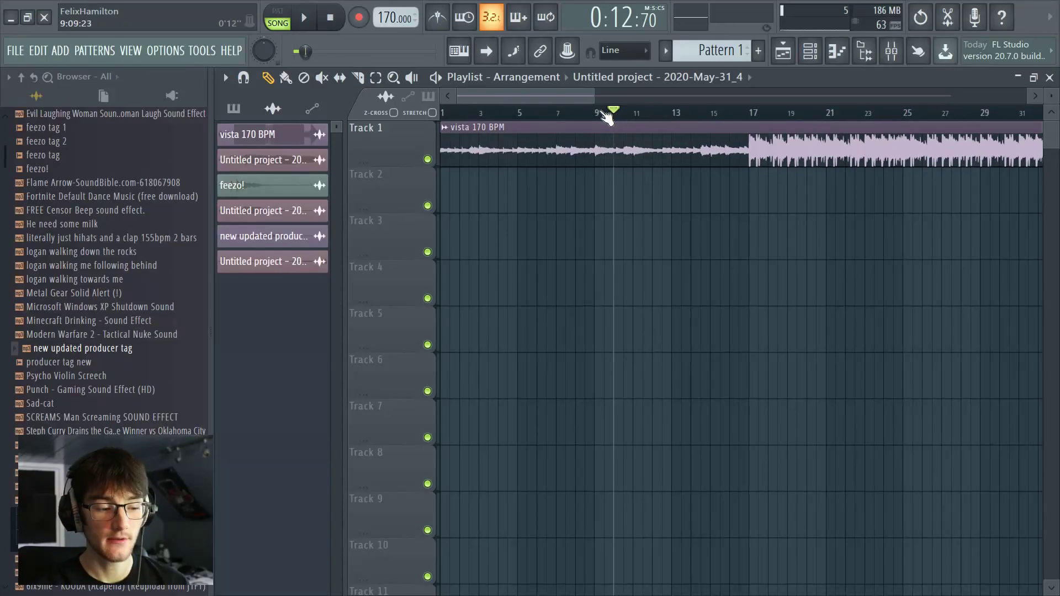
{"action": "key", "text": "F9"}
{"action": "left_click", "coordinate": [310, 166]}
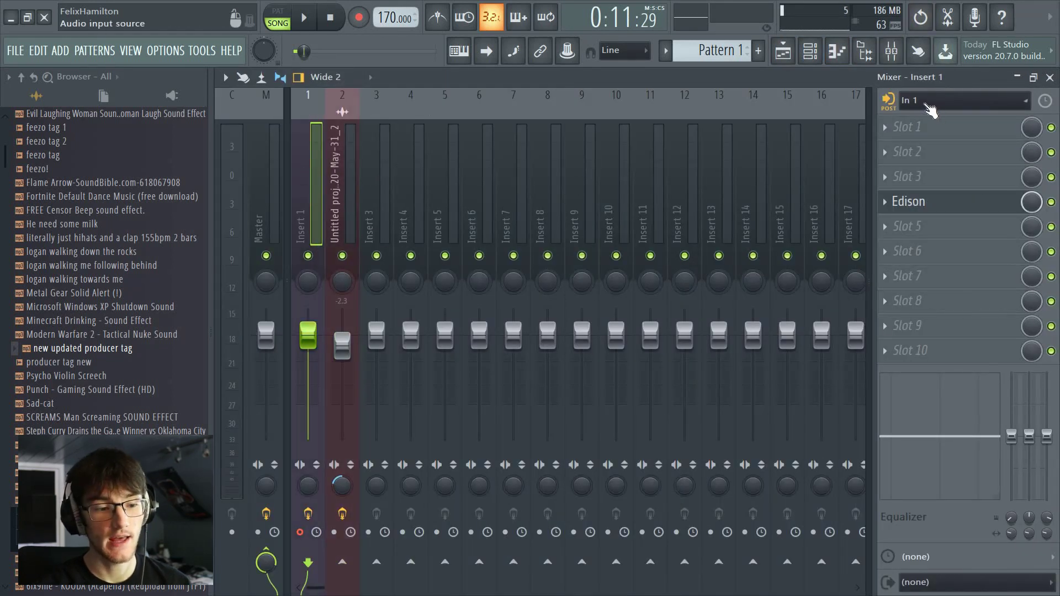
{"action": "left_click", "coordinate": [950, 203]}
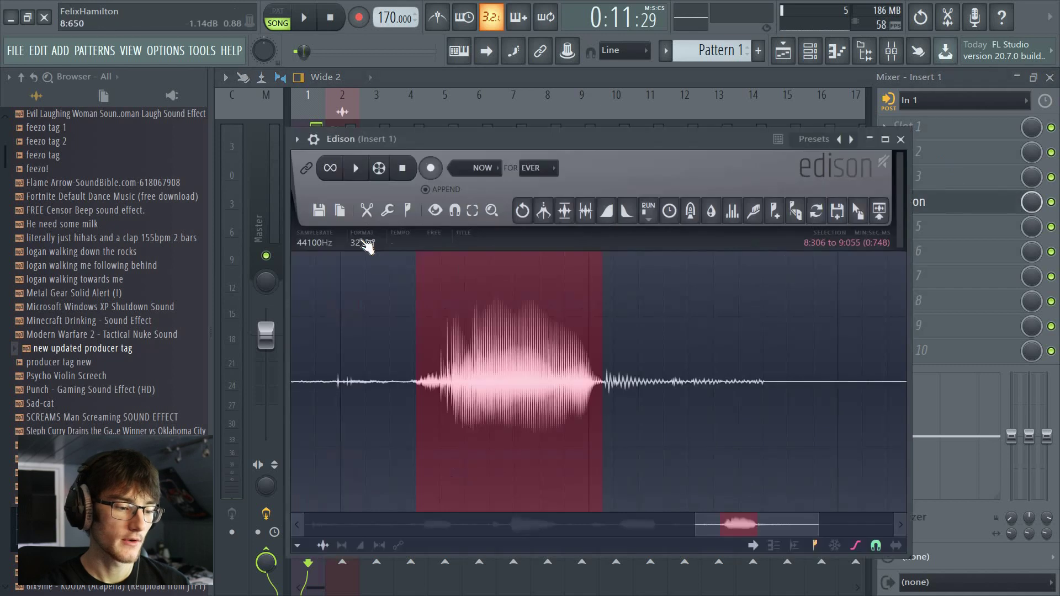
- Empty the Edison on Insert 1 and bring in a new vocal take
{"action": "left_click", "coordinate": [319, 212]}
{"action": "left_click", "coordinate": [333, 236]}
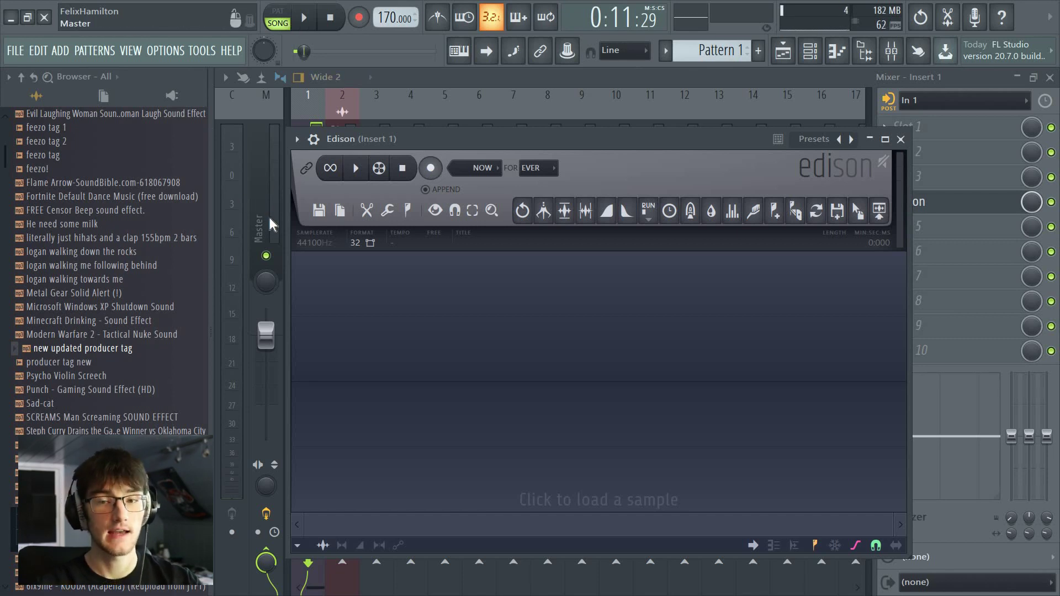
{"action": "key", "text": "ctrl+v"}
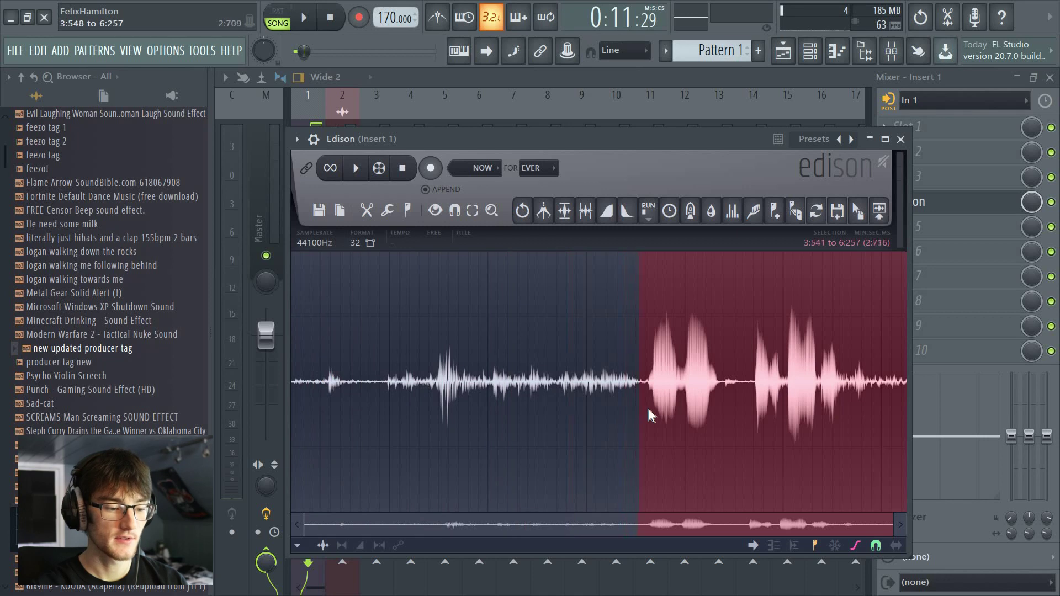
- Select the spoken phrase from 3:628 to 5:680 in Edison, audition it, and place it on Track 2 at bar 9
{"action": "left_click_drag", "start_coordinate": [881, 386], "coordinate": [867, 389]}
{"action": "key", "text": "space"}
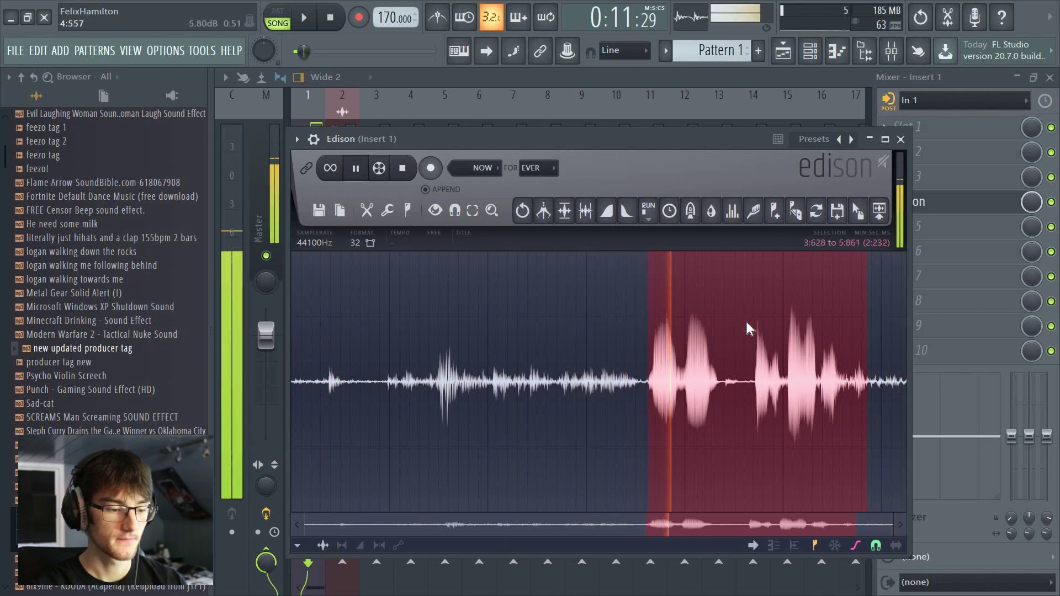
{"action": "left_click_drag", "start_coordinate": [867, 388], "coordinate": [850, 387]}
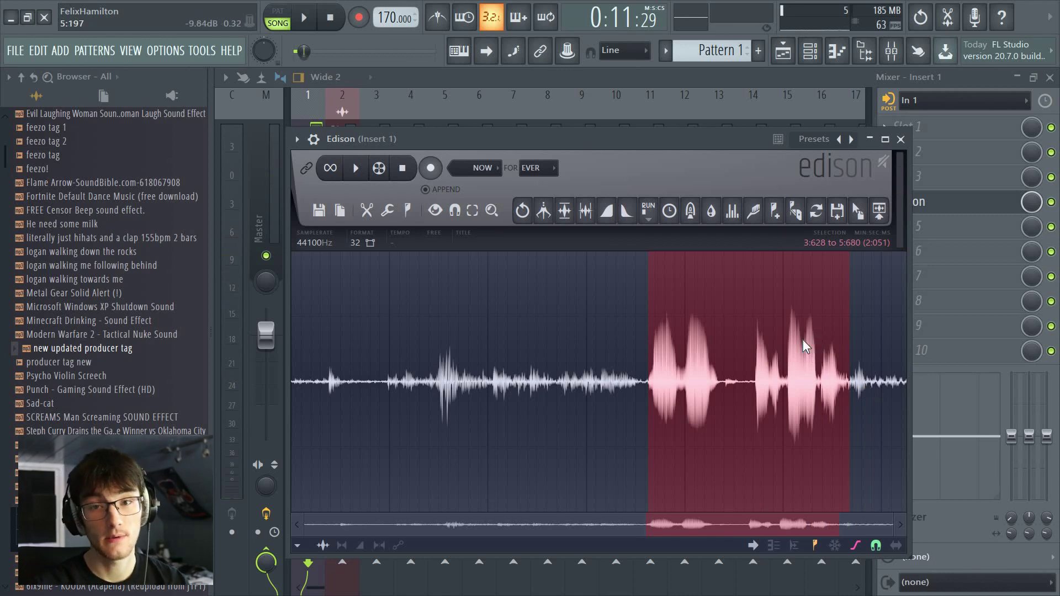
{"action": "left_click_drag", "start_coordinate": [798, 118], "coordinate": [602, 177]}
- Trim the new clip's sample start slightly and set its declicking mode to Generic (bleeding) and stretch mode to Auto
{"action": "scroll", "coordinate": [612, 112], "scroll_direction": "up", "scroll_amount": 5}
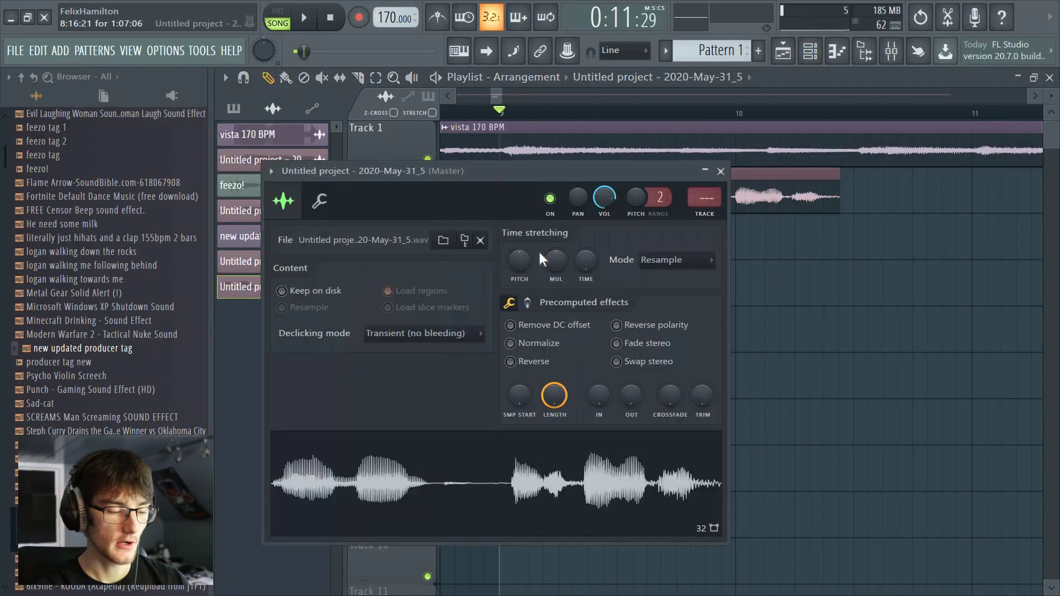
{"action": "left_click_drag", "start_coordinate": [515, 399], "coordinate": [514, 392]}
{"action": "left_click", "coordinate": [425, 333]}
{"action": "left_click", "coordinate": [433, 391]}
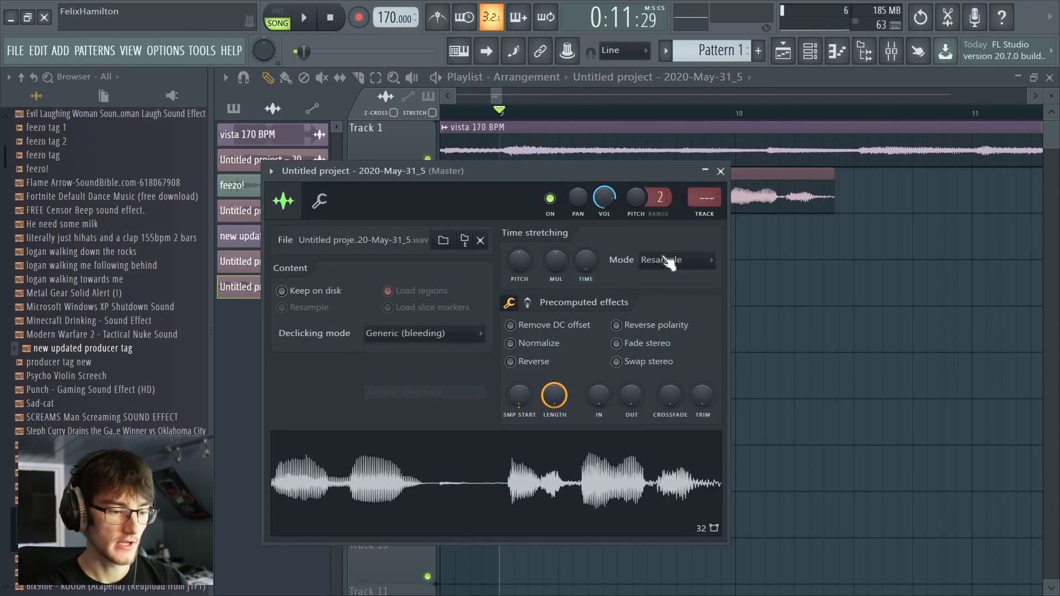
{"action": "left_click", "coordinate": [671, 260]}
{"action": "left_click", "coordinate": [665, 402]}
{"action": "left_click", "coordinate": [721, 171]}
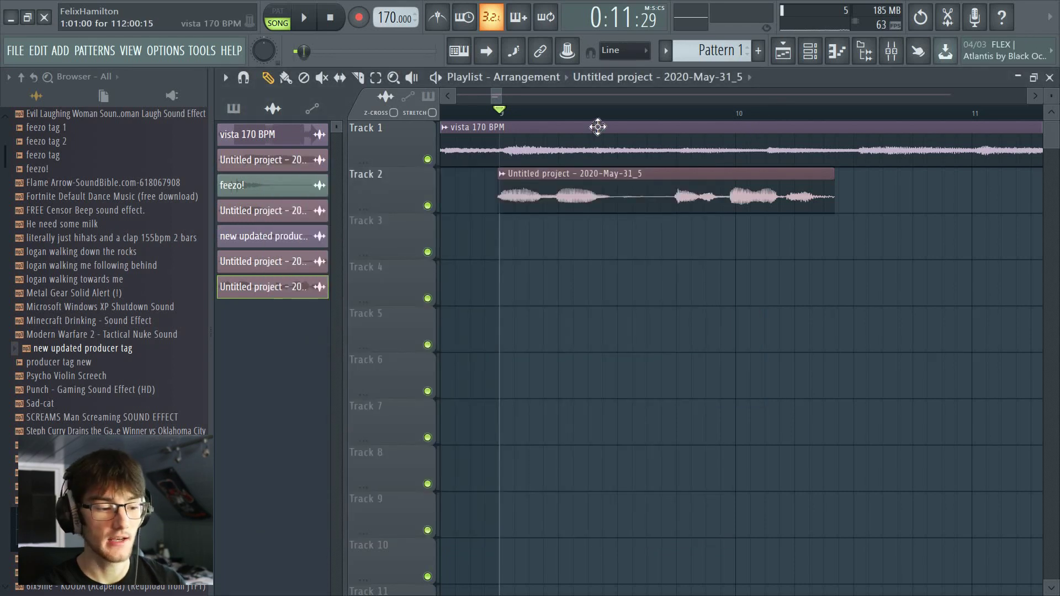
- Play the new vocal on Track 2 against the beat from just before bar 8, then stop playback
{"action": "scroll", "coordinate": [522, 184], "scroll_direction": "up", "scroll_amount": 1}
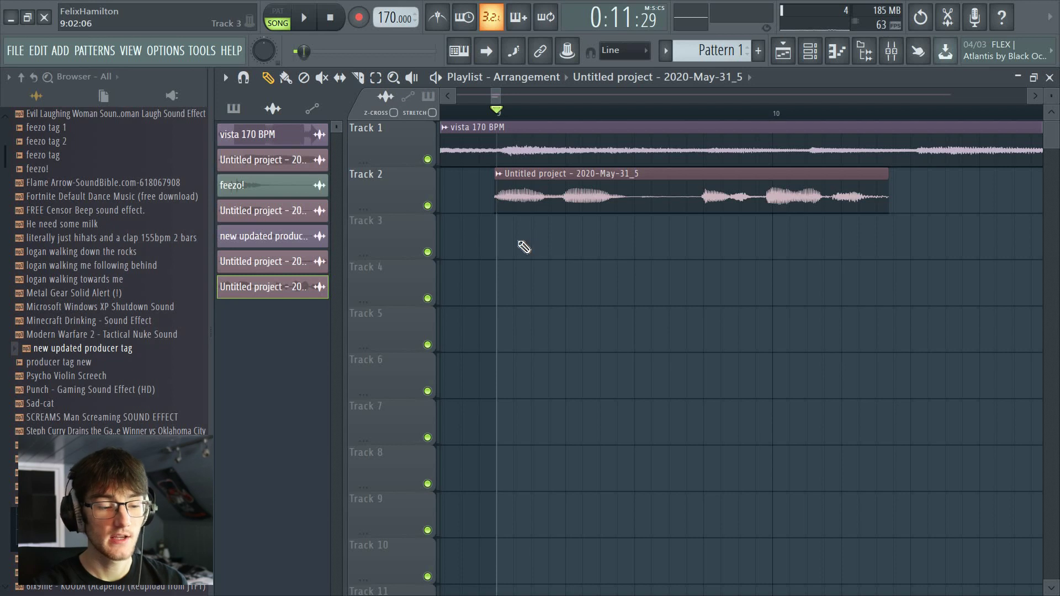
{"action": "scroll", "coordinate": [497, 98], "scroll_direction": "down", "scroll_amount": 8}
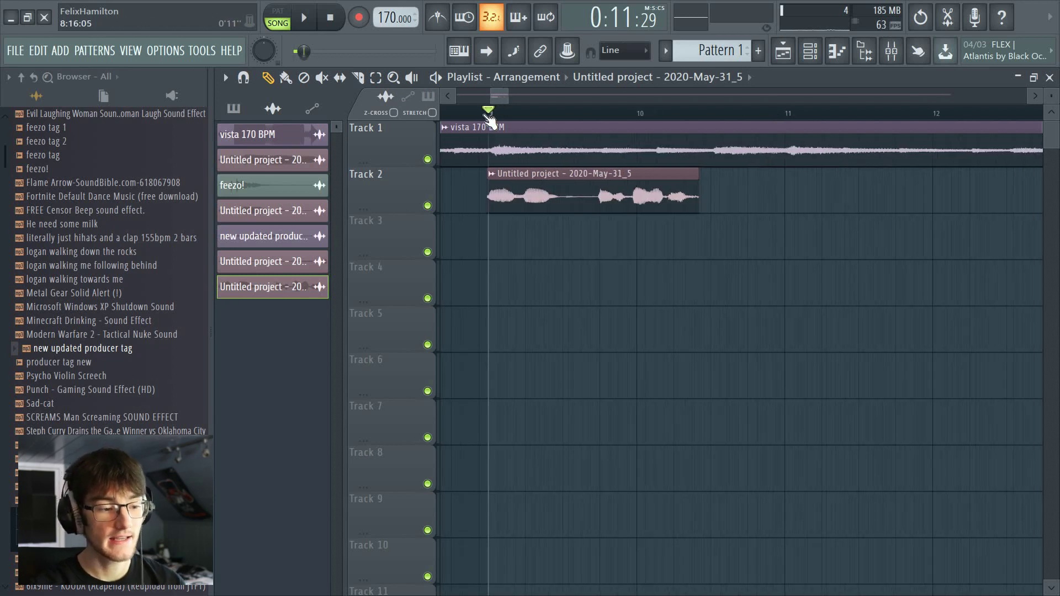
{"action": "left_click_drag", "start_coordinate": [497, 97], "coordinate": [482, 100]}
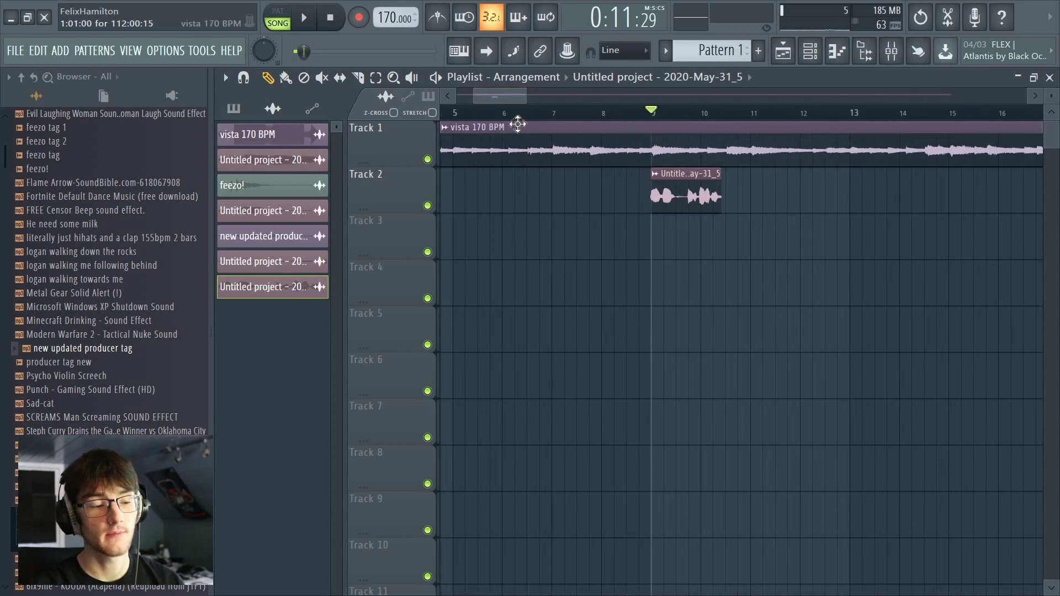
{"action": "left_click", "coordinate": [591, 113]}
{"action": "key", "text": "space"}
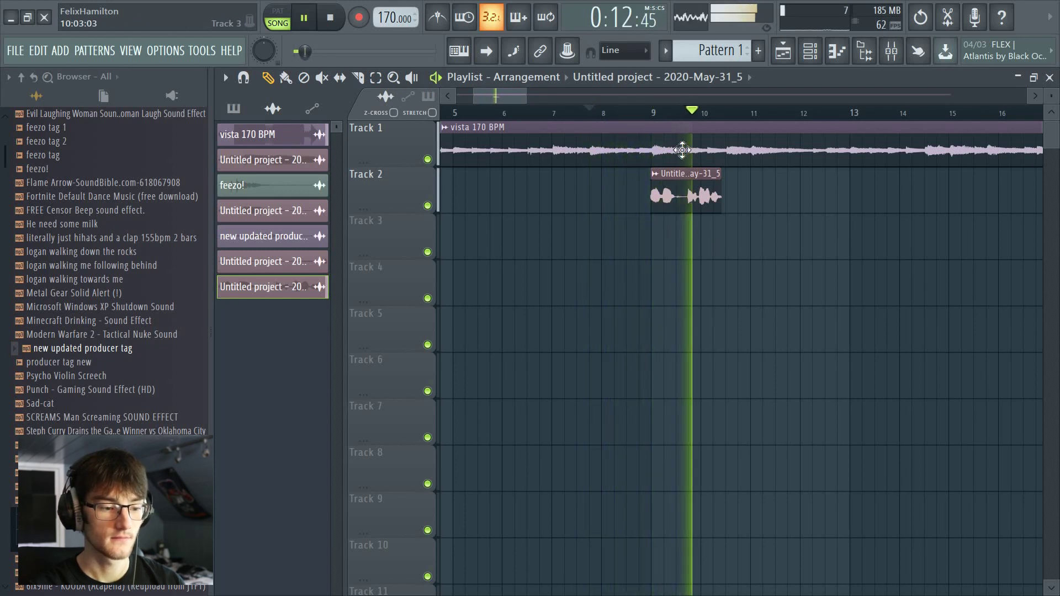
{"action": "key", "text": "space"}
- Slice the vocal clip on Track 2 at 9:13, just before its second phrase
{"action": "scroll", "coordinate": [708, 120], "scroll_direction": "up", "scroll_amount": 1}
{"action": "scroll", "coordinate": [708, 120], "scroll_direction": "up", "scroll_amount": 5}
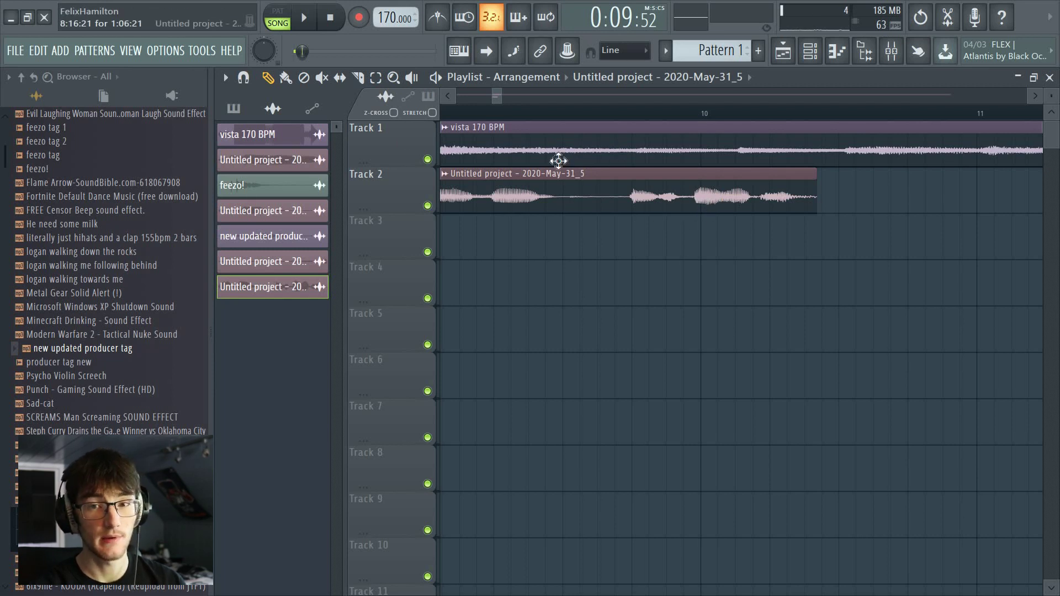
{"action": "left_click", "coordinate": [358, 77]}
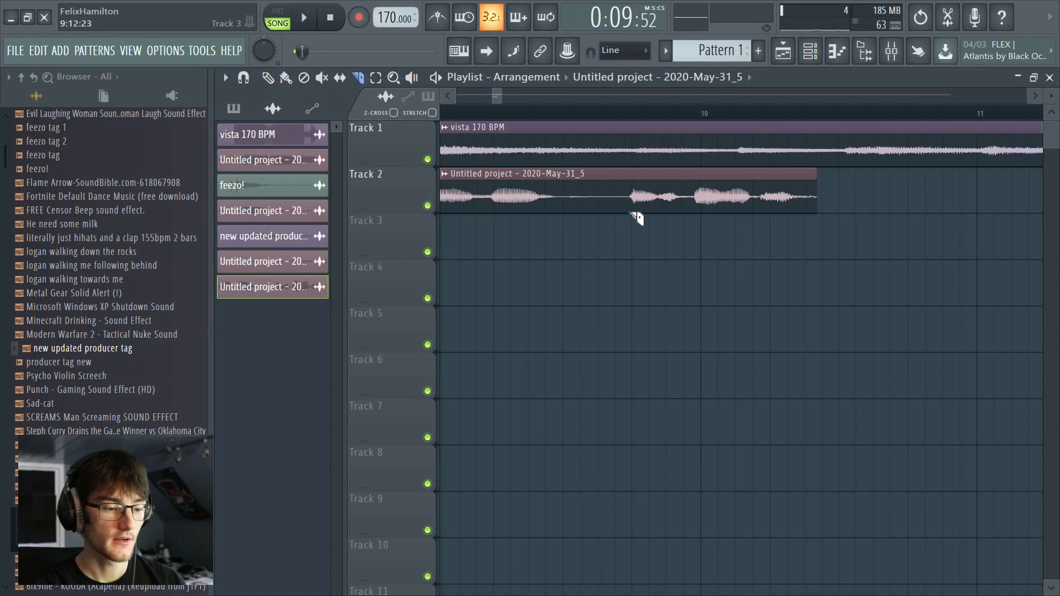
{"action": "left_click_drag", "start_coordinate": [617, 243], "coordinate": [617, 246]}
{"action": "left_click", "coordinate": [269, 79]}
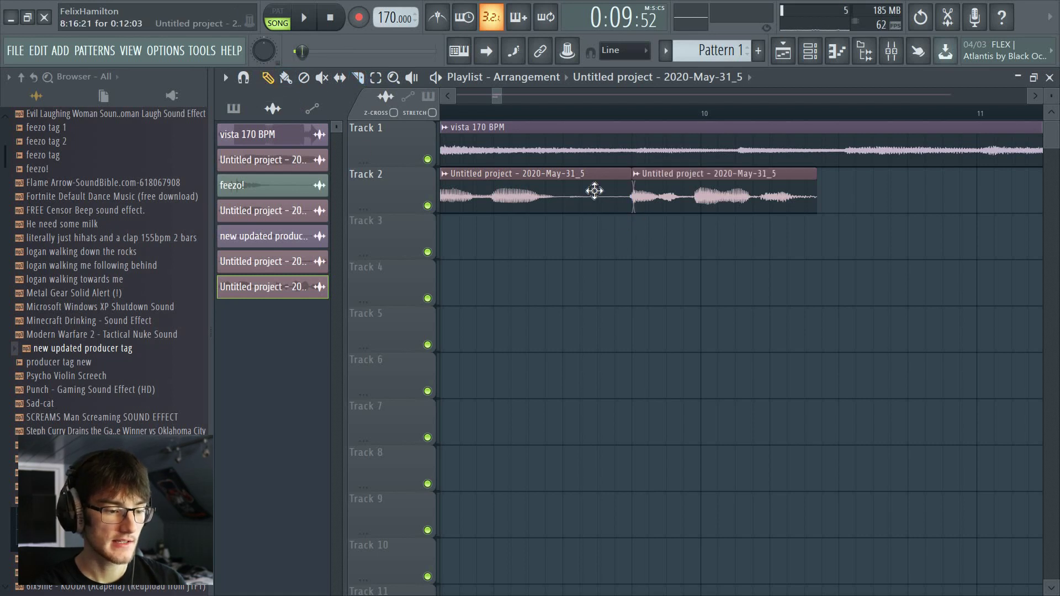
- Make the second slice unique and lengthen it slightly with its stretch time so its second word starts on bar 10
{"action": "left_click", "coordinate": [642, 175]}
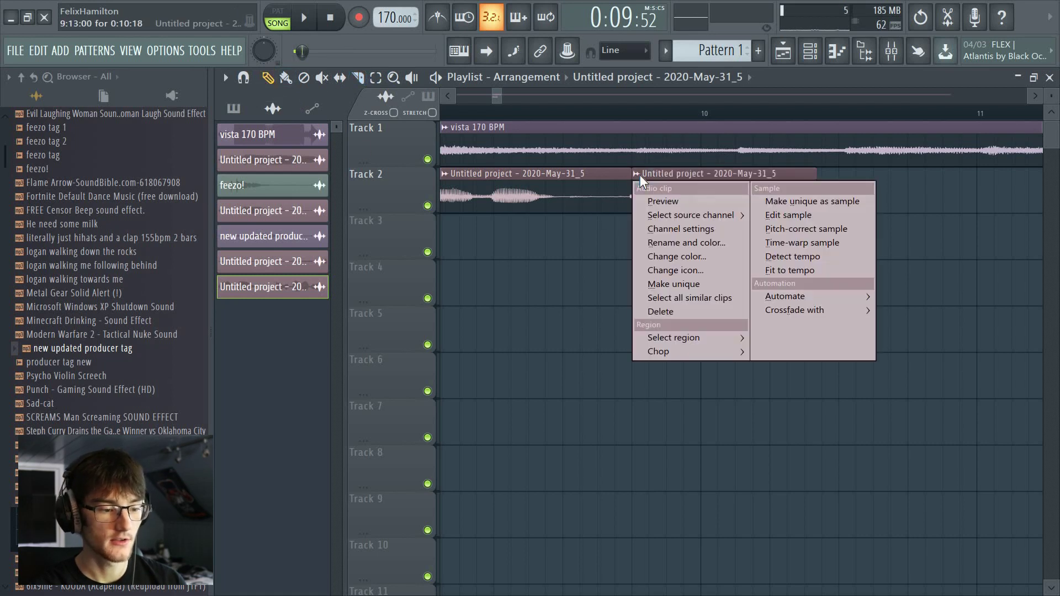
{"action": "left_click", "coordinate": [659, 283]}
{"action": "double_click", "coordinate": [668, 199]}
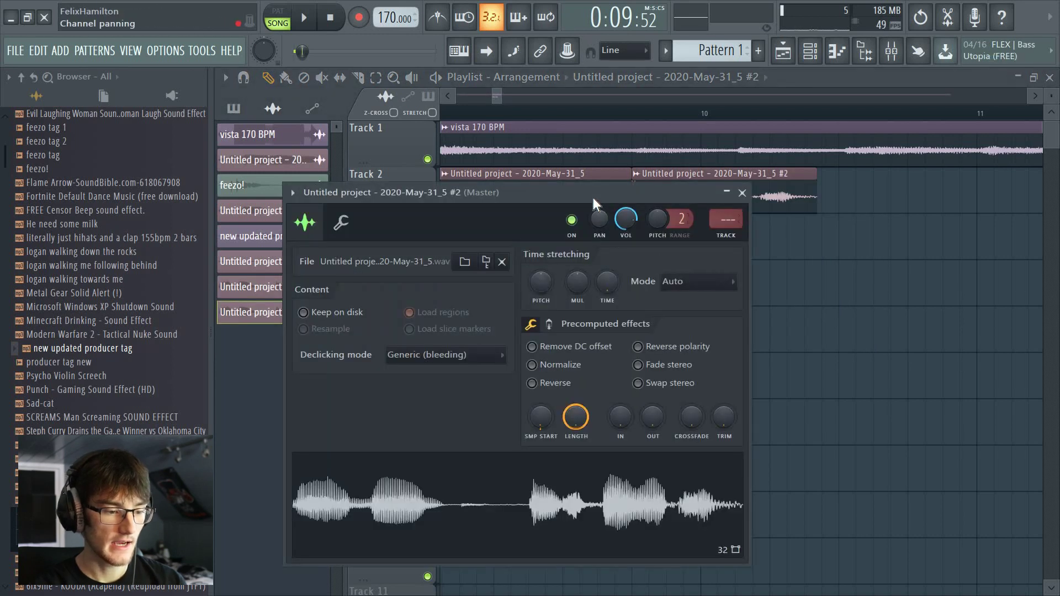
{"action": "left_click_drag", "start_coordinate": [614, 347], "coordinate": [614, 328]}
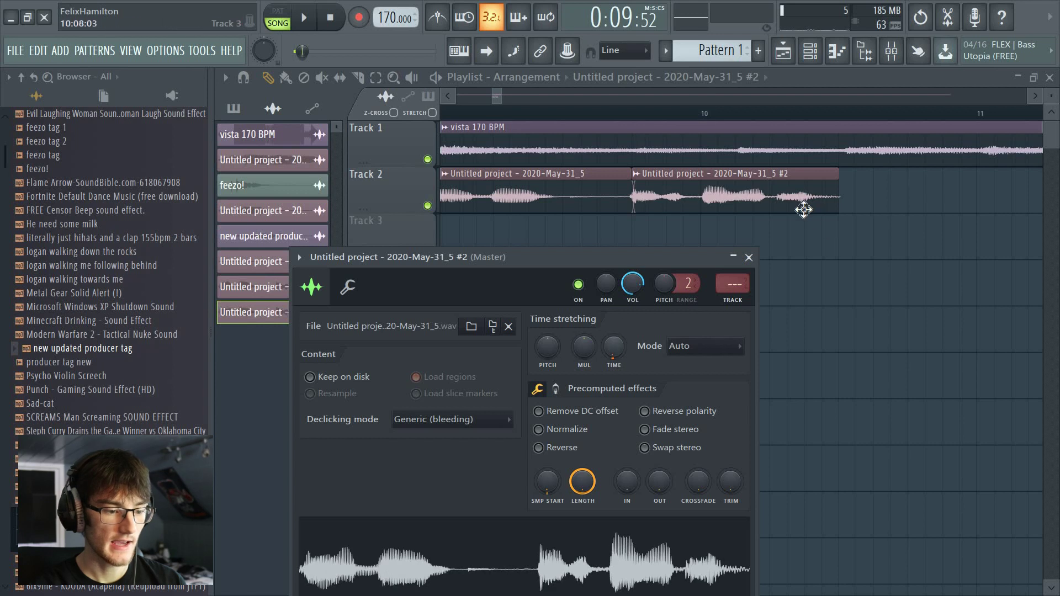
- Slice the second vocal clip on Track 2 at bar 10
{"action": "left_click", "coordinate": [360, 79]}
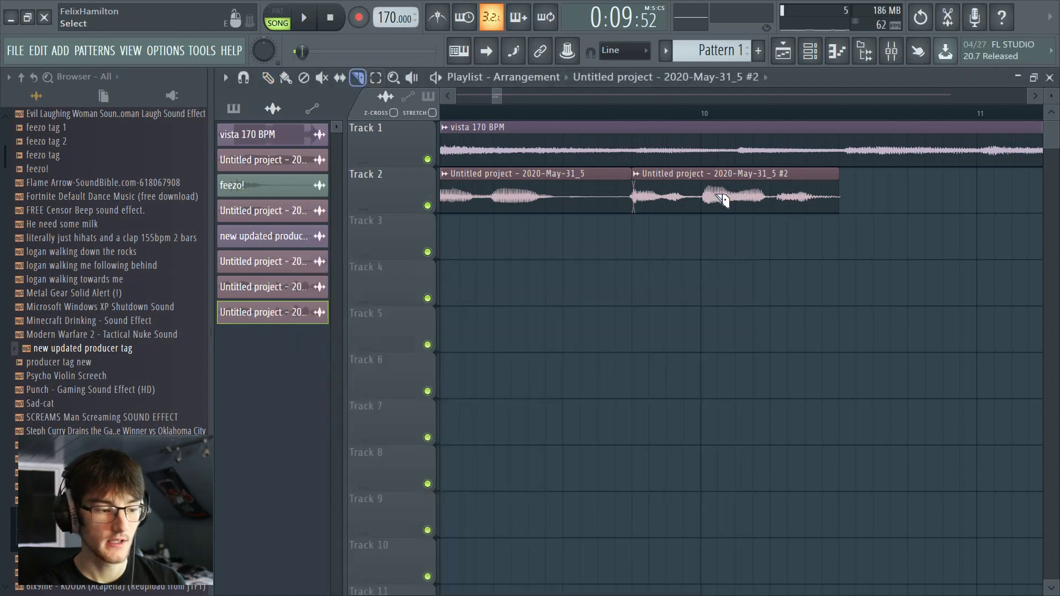
{"action": "left_click", "coordinate": [702, 202]}
{"action": "left_click", "coordinate": [270, 78]}
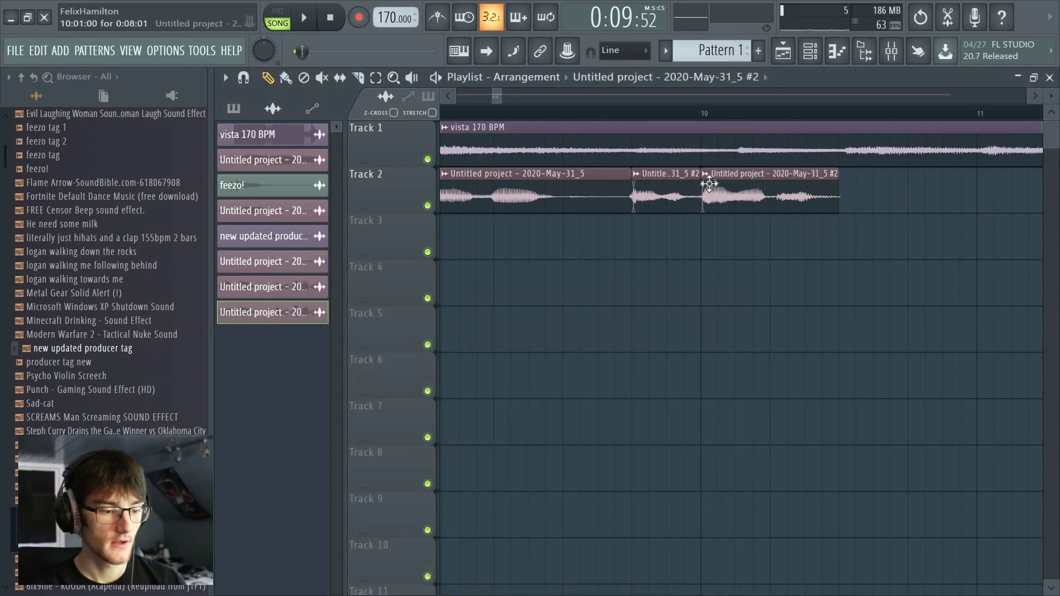
- Make the slice starting at bar 10 unique and time-stretch it down to a length of 0:07:11
{"action": "left_click", "coordinate": [706, 176]}
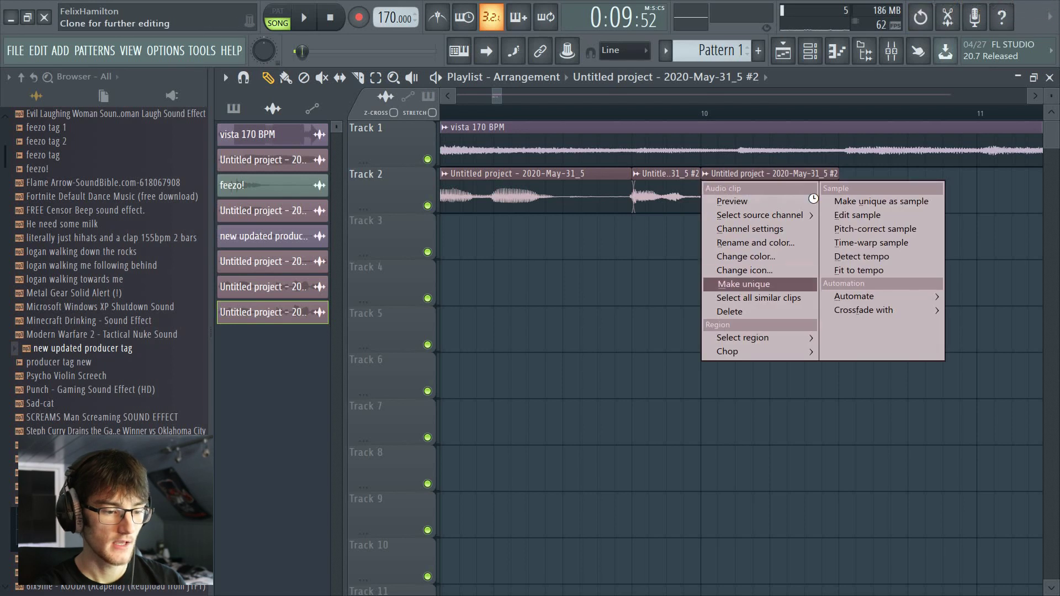
{"action": "left_click", "coordinate": [743, 284]}
{"action": "left_click_drag", "start_coordinate": [829, 203], "coordinate": [822, 203]}
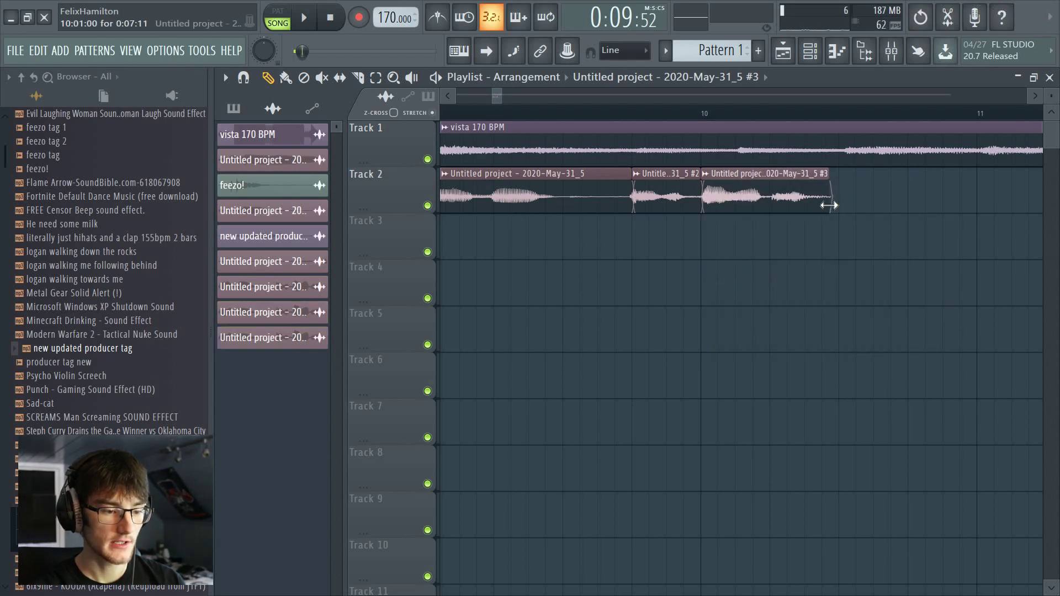
- Play the three vocal slices from bar 9 over the beat, then stop playback
{"action": "scroll", "coordinate": [687, 109], "scroll_direction": "down", "scroll_amount": 2}
{"action": "left_click", "coordinate": [523, 114]}
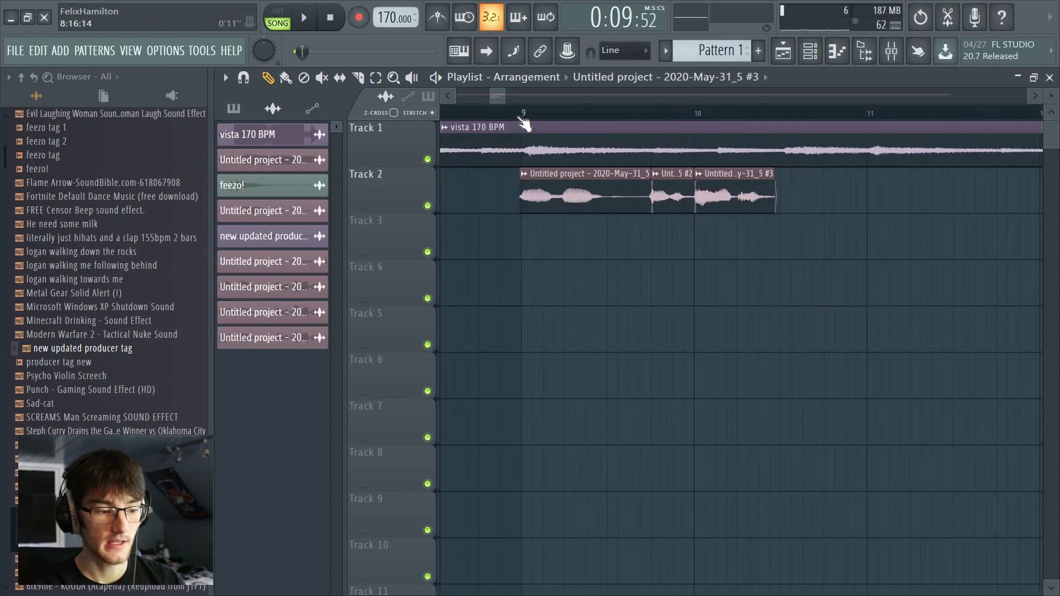
{"action": "key", "text": "space"}
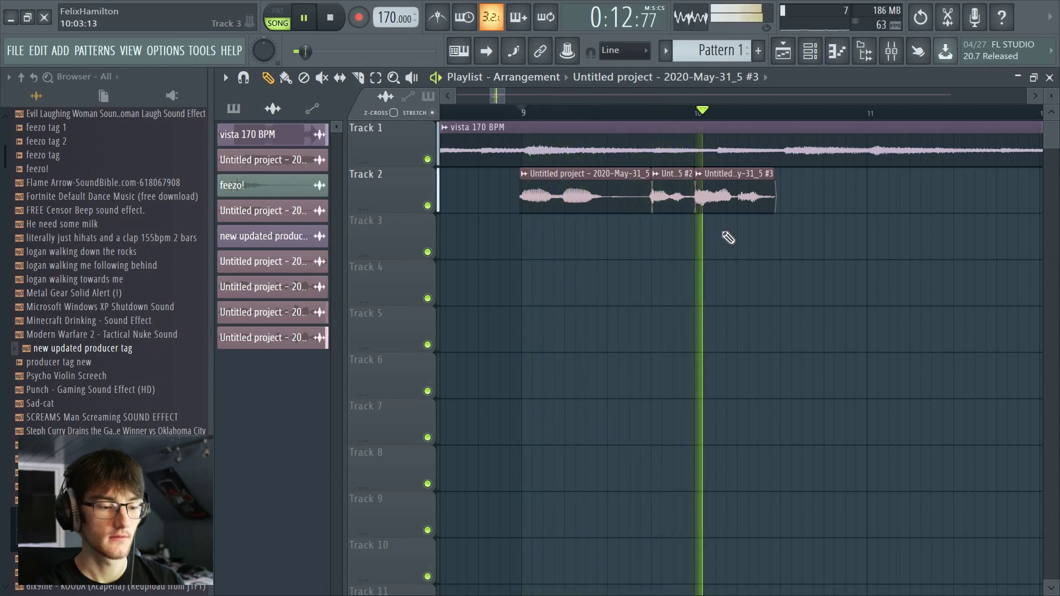
{"action": "key", "text": "space"}
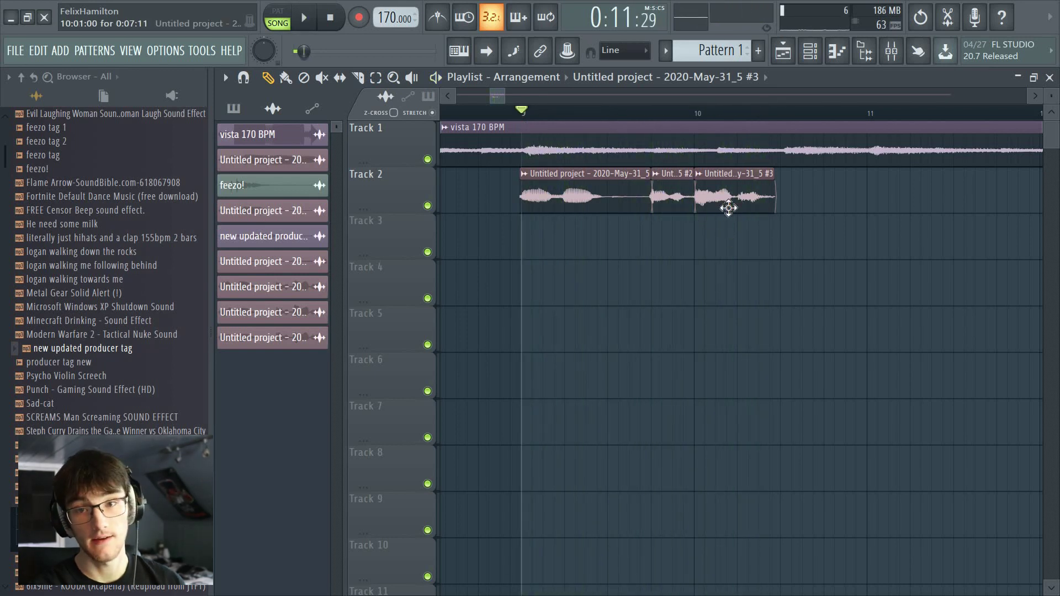
- Raise the time-stretching pitch of the first vocal slice and open the second slice's channel settings
{"action": "double_click", "coordinate": [577, 205]}
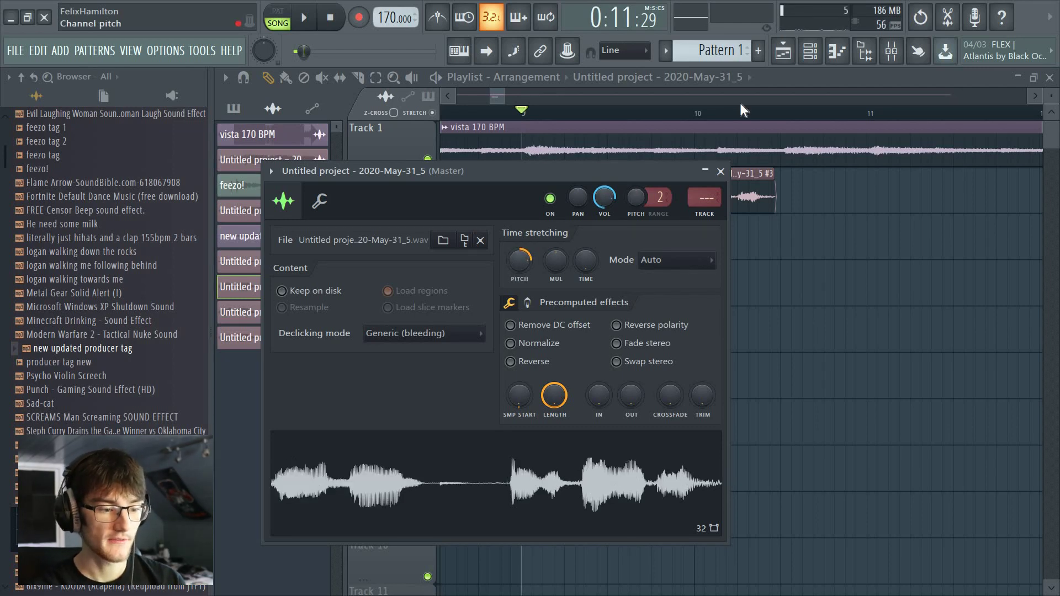
{"action": "left_click", "coordinate": [721, 172]}
{"action": "double_click", "coordinate": [675, 195]}
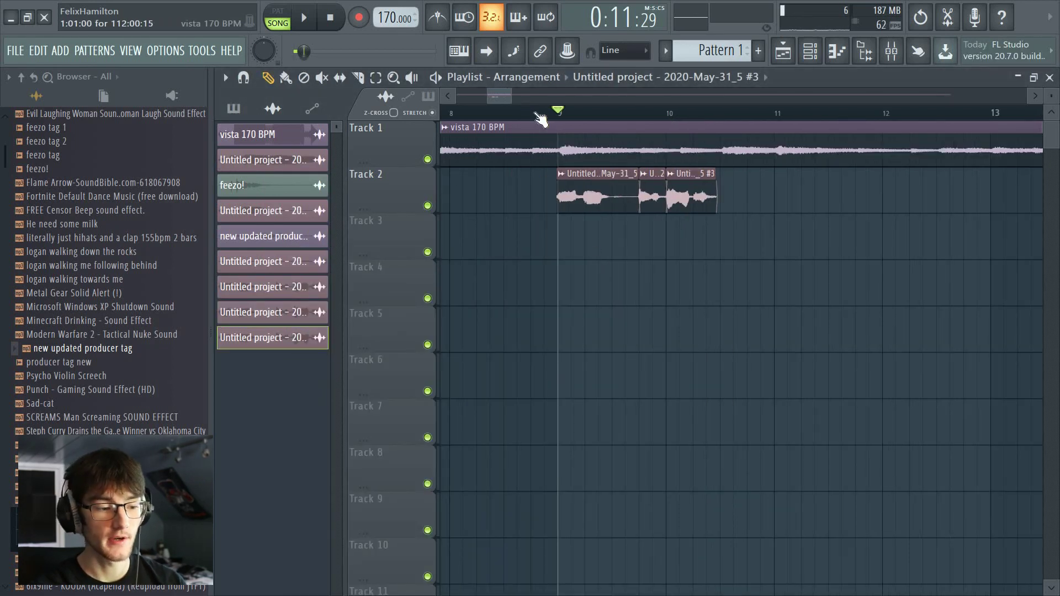
- Play the pitched vocal slices with the beat from just before bar 9, then stop playback
{"action": "left_click", "coordinate": [534, 114]}
{"action": "key", "text": "space"}
{"action": "scroll", "coordinate": [703, 115], "scroll_direction": "down", "scroll_amount": 5}
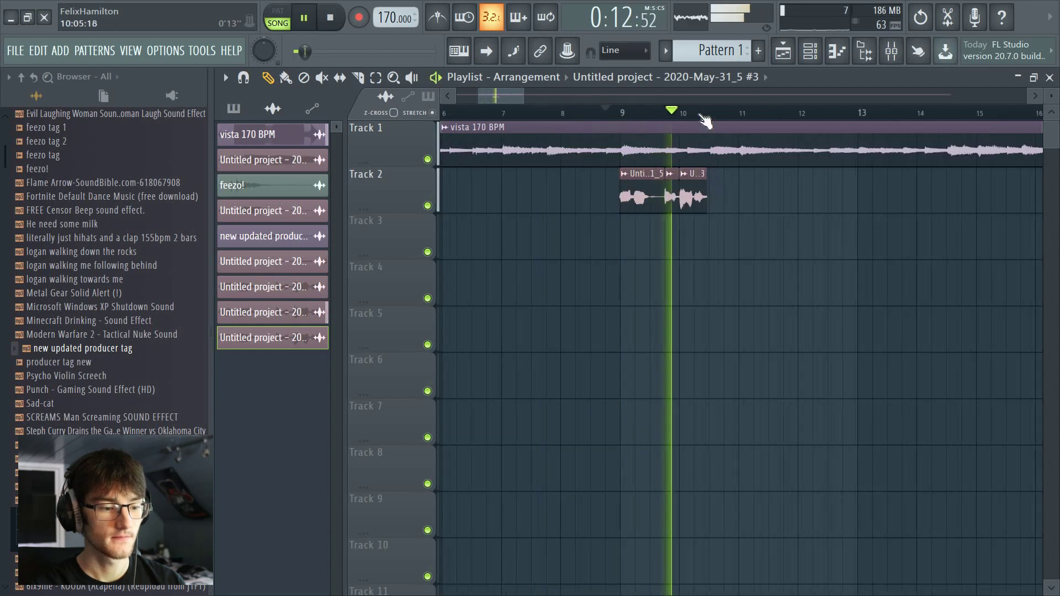
{"action": "key", "text": "space"}
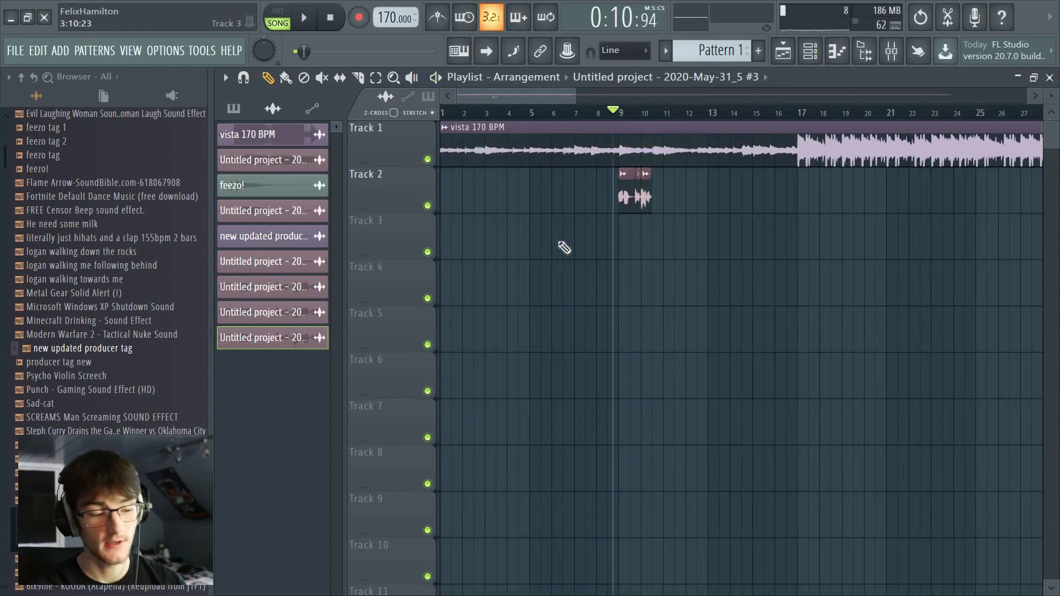
- Route the first vocal slice to mixer track 3 and rename that track t
{"action": "left_click", "coordinate": [625, 200]}
{"action": "double_click", "coordinate": [625, 200]}
{"action": "key", "text": "F9"}
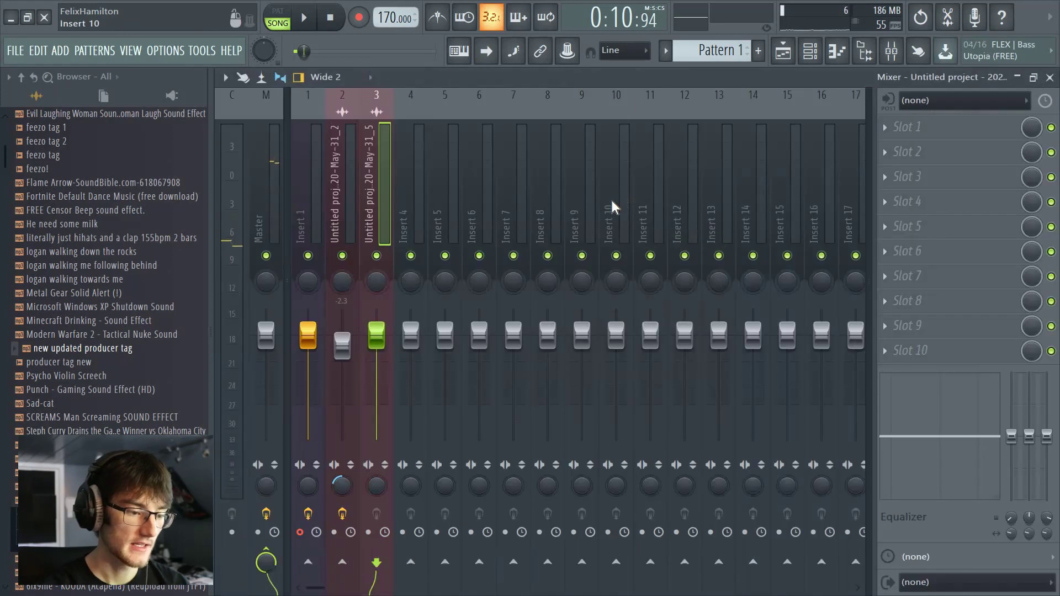
{"action": "right_click", "coordinate": [371, 215]}
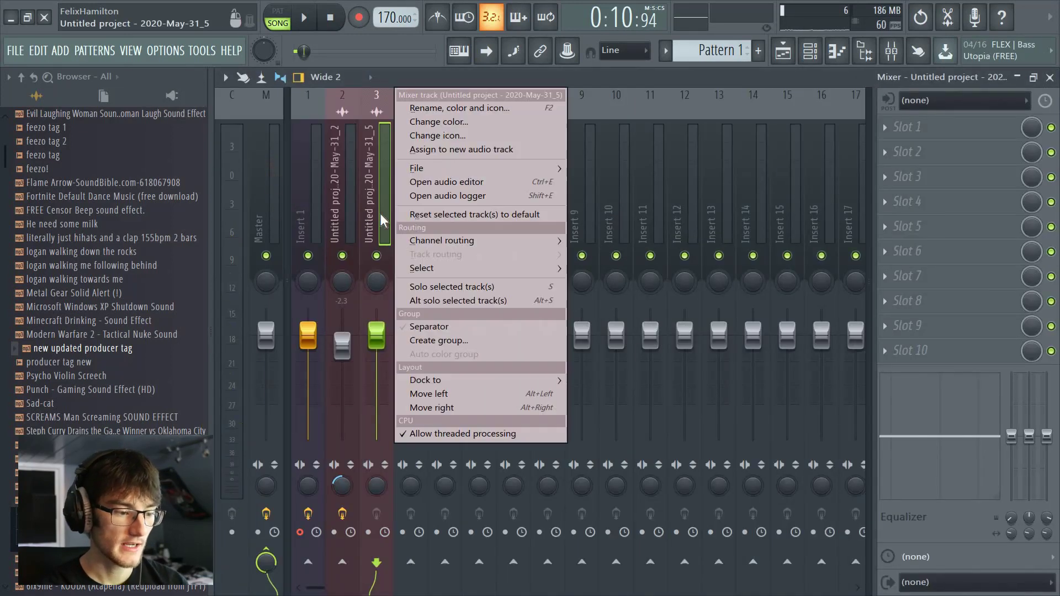
{"action": "left_click", "coordinate": [457, 109]}
{"action": "type", "text": "t"}
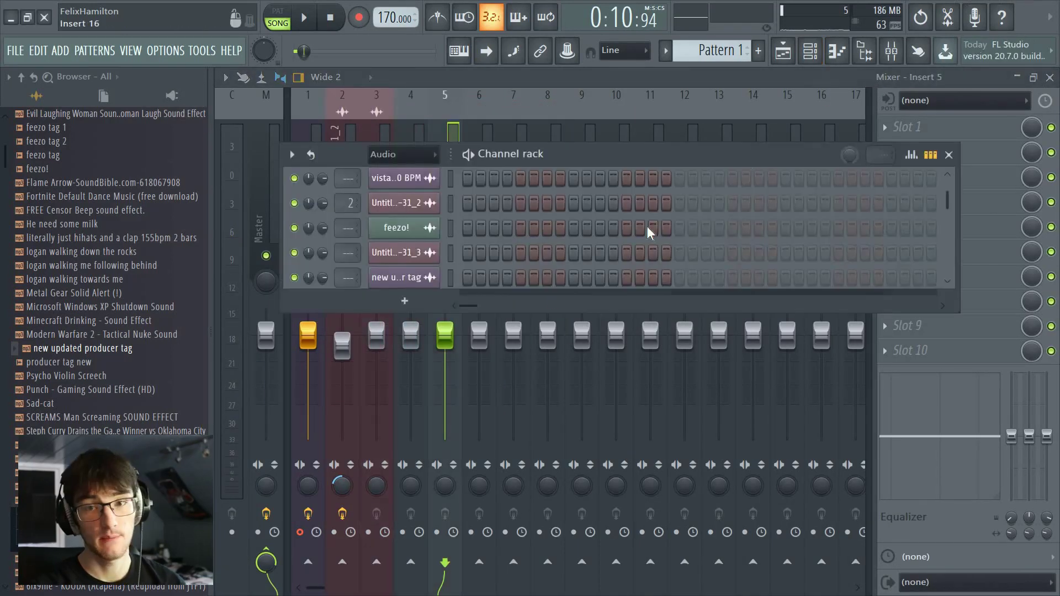
- Route the second and third vocal slices to mixer track 3, the tag phrase track, and close their channel settings
{"action": "left_click", "coordinate": [783, 51]}
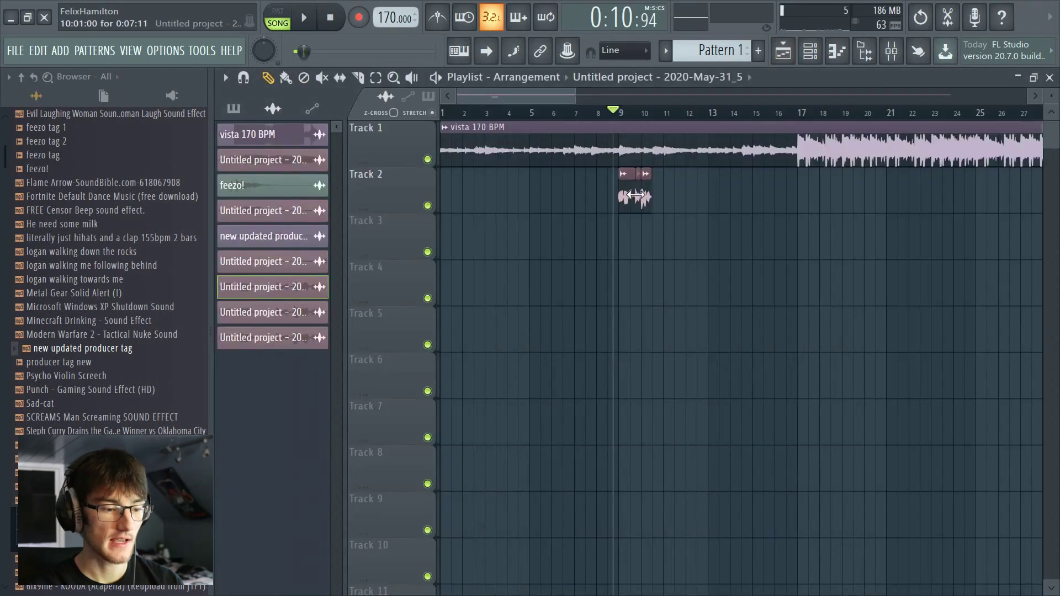
{"action": "double_click", "coordinate": [635, 196]}
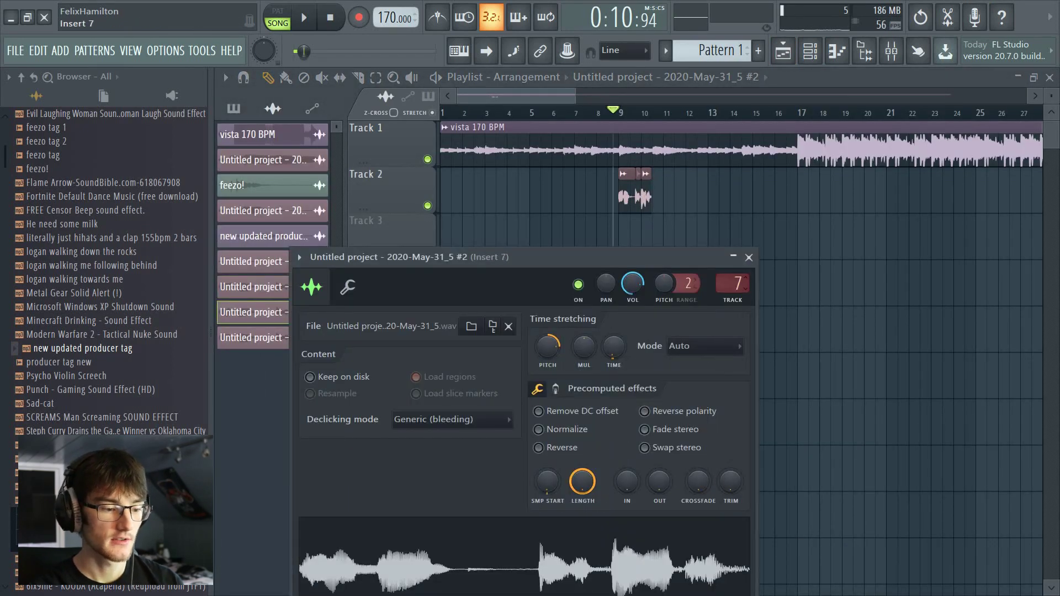
{"action": "left_click_drag", "start_coordinate": [734, 285], "coordinate": [734, 290]}
{"action": "double_click", "coordinate": [648, 201]}
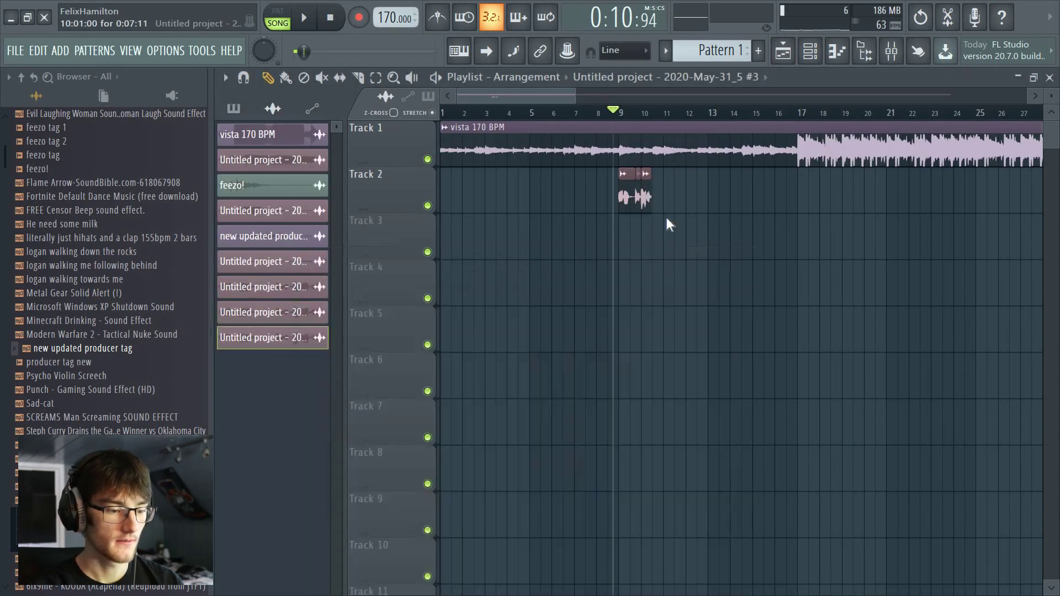
{"action": "left_click_drag", "start_coordinate": [752, 249], "coordinate": [595, 109]}
{"action": "left_click", "coordinate": [559, 101]}
- Load Fruity Parametric EQ 2 in slot 4 of the tag phrase track, with band 1 as high-pass and band 7 as low-pass
{"action": "left_click", "coordinate": [891, 54]}
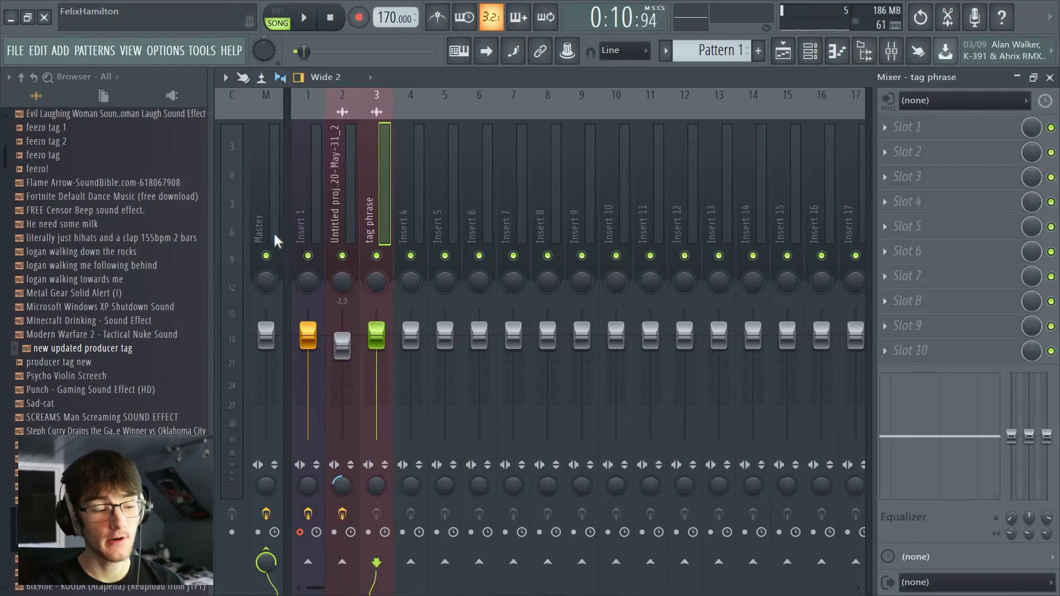
{"action": "left_click", "coordinate": [937, 207]}
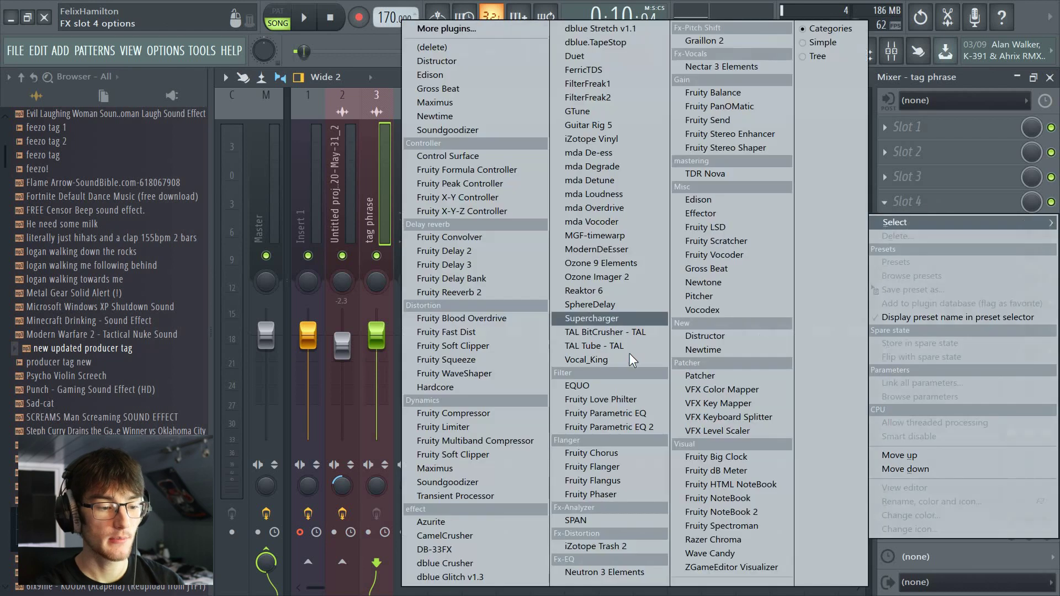
{"action": "left_click", "coordinate": [624, 427]}
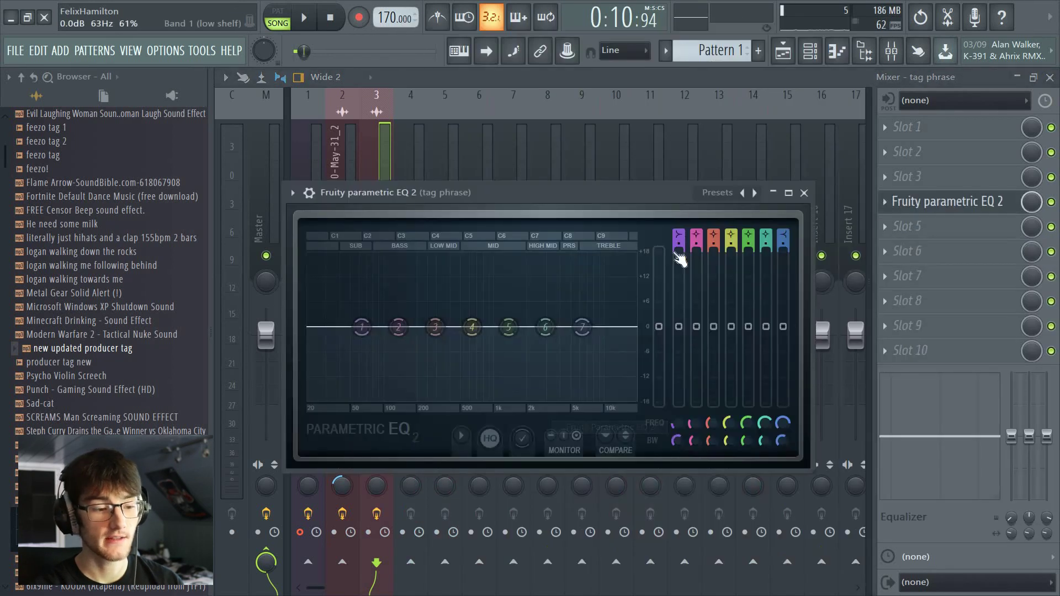
{"action": "left_click_drag", "start_coordinate": [683, 229], "coordinate": [683, 233]}
{"action": "left_click_drag", "start_coordinate": [782, 246], "coordinate": [783, 246]}
- During playback, raise the EQ's low cut to about 400 Hz, adjust the high cut, and slightly lower band 5
{"action": "key", "text": "space"}
{"action": "left_click_drag", "start_coordinate": [361, 326], "coordinate": [454, 327]}
{"action": "left_click_drag", "start_coordinate": [582, 327], "coordinate": [583, 327]}
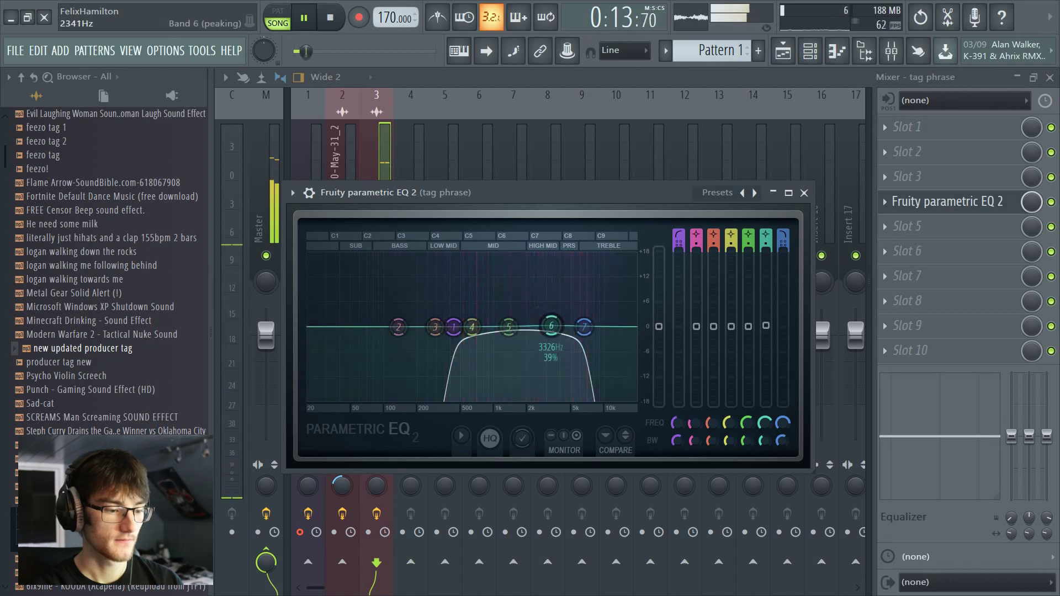
{"action": "key", "text": "space"}
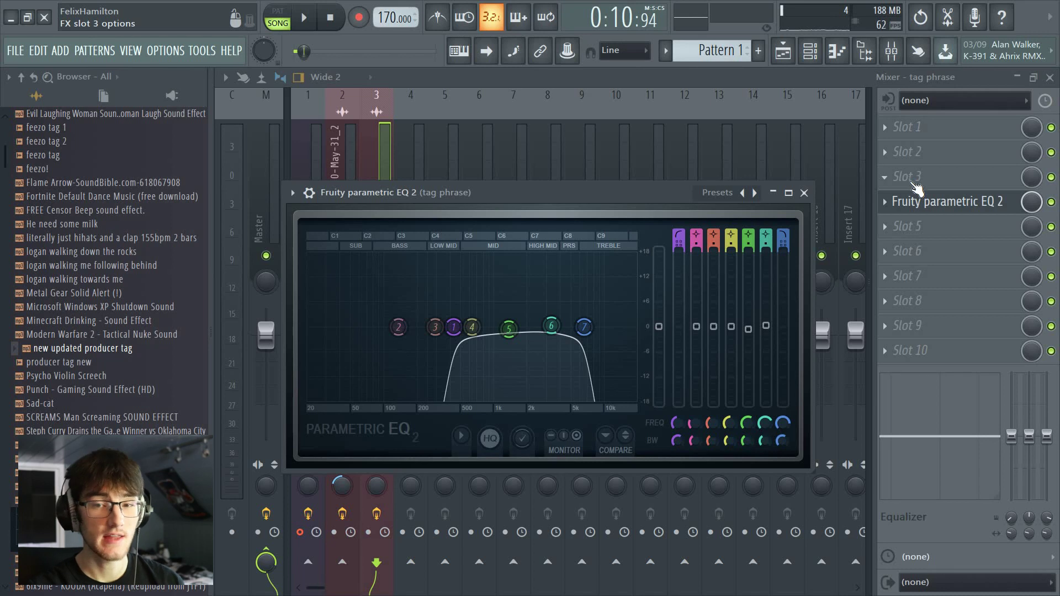
{"action": "left_click_drag", "start_coordinate": [666, 190], "coordinate": [688, 206]}
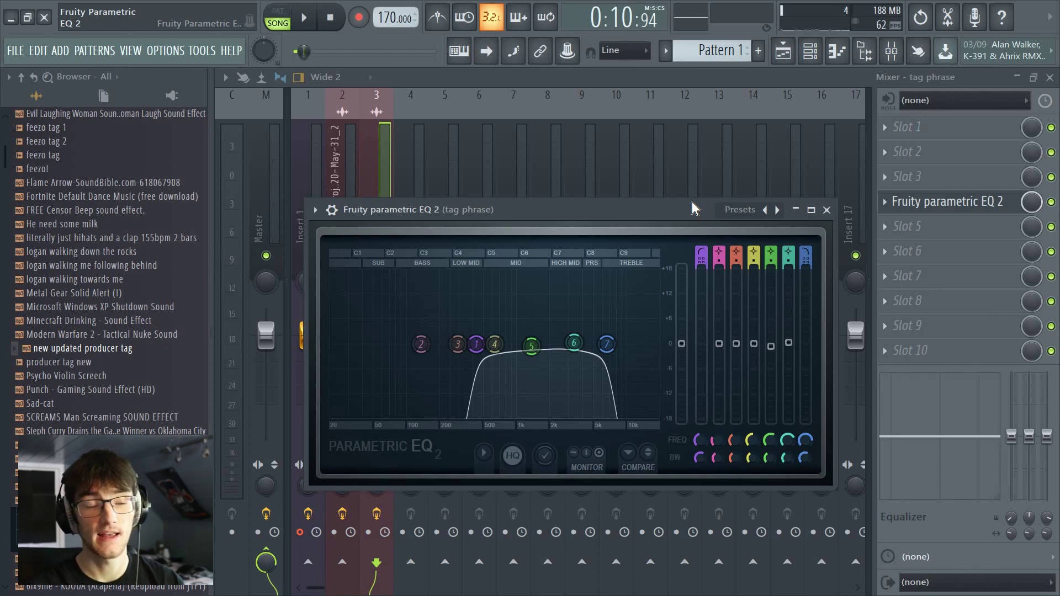
{"action": "left_click_drag", "start_coordinate": [673, 212], "coordinate": [718, 269]}
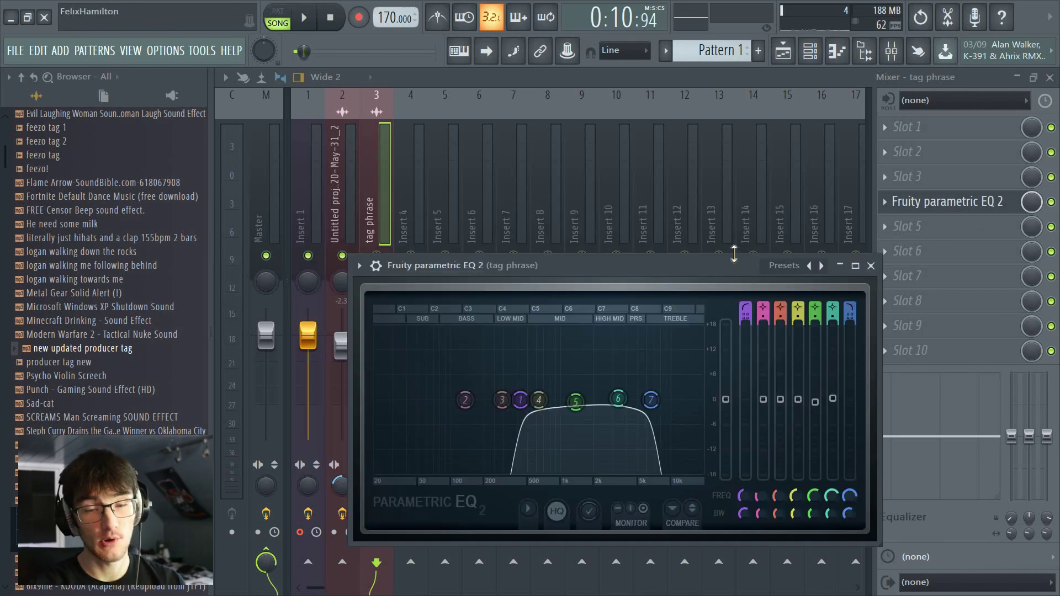
- Add Fruity Reeverb 2 to the tag phrase track, lower its wet level during playback, and move it to slot 2
{"action": "left_click", "coordinate": [926, 179]}
{"action": "mouse_move", "coordinate": [911, 196]}
{"action": "left_click", "coordinate": [448, 294]}
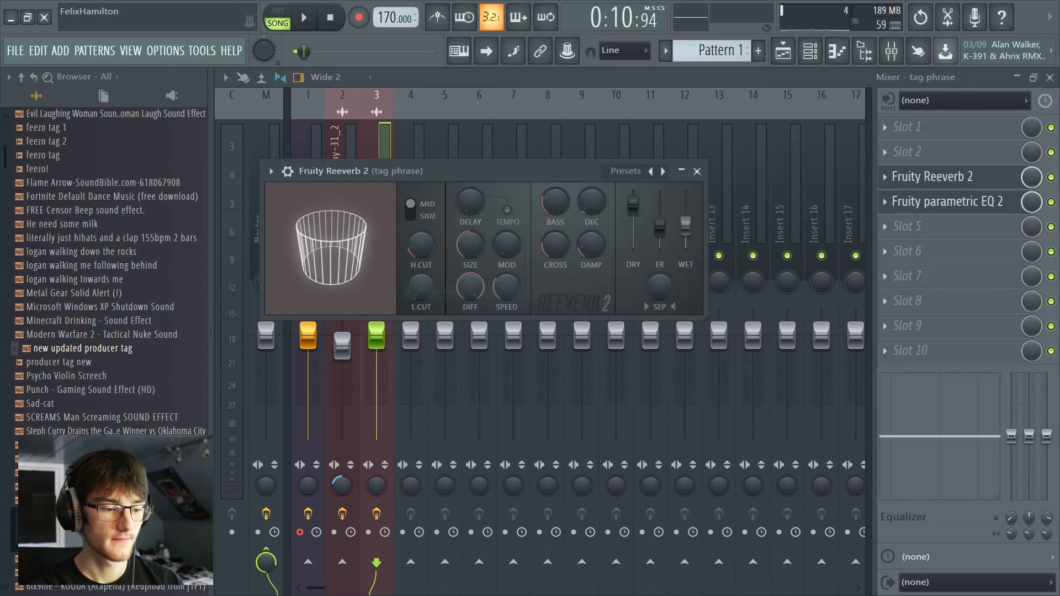
{"action": "key", "text": "space"}
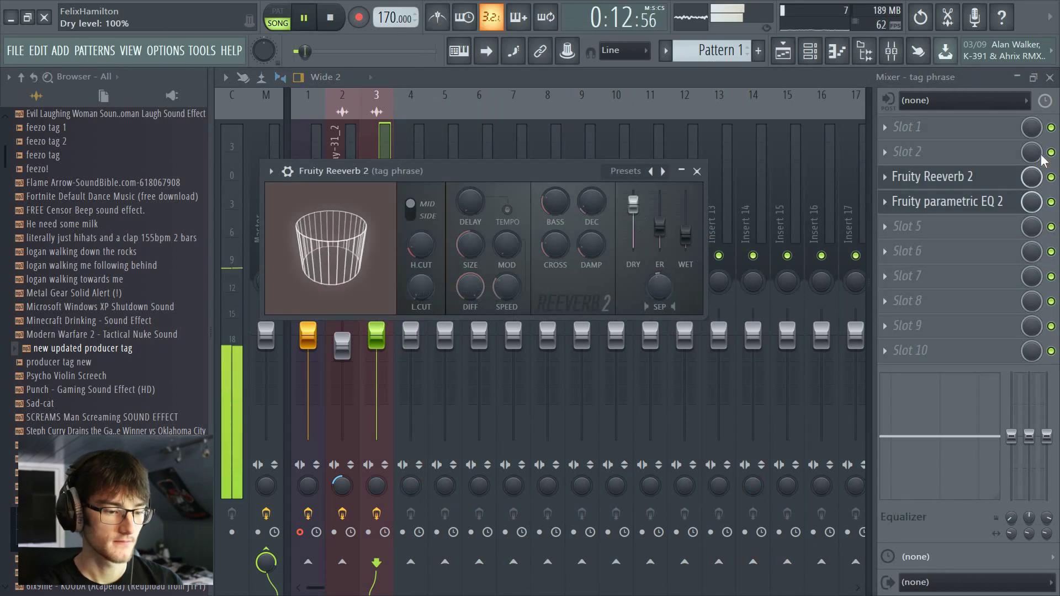
{"action": "left_click_drag", "start_coordinate": [950, 177], "coordinate": [961, 152]}
{"action": "key", "text": "space"}
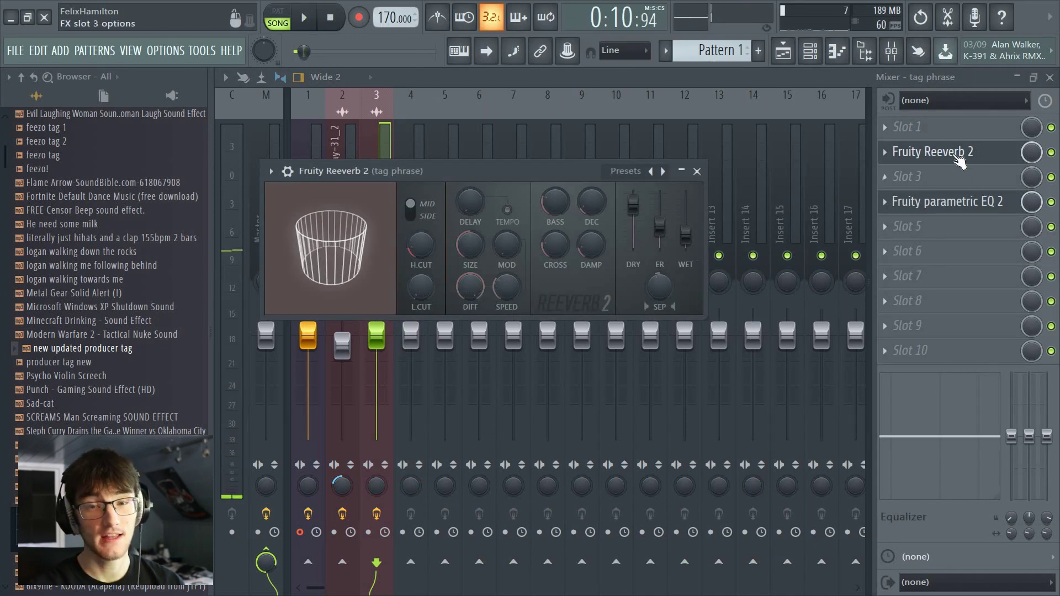
- Insert Fruity Delay 2 in slot 1 of the tag phrase track and set its feedback level to 17% while auditioning
{"action": "left_click", "coordinate": [939, 127]}
{"action": "mouse_move", "coordinate": [912, 148]}
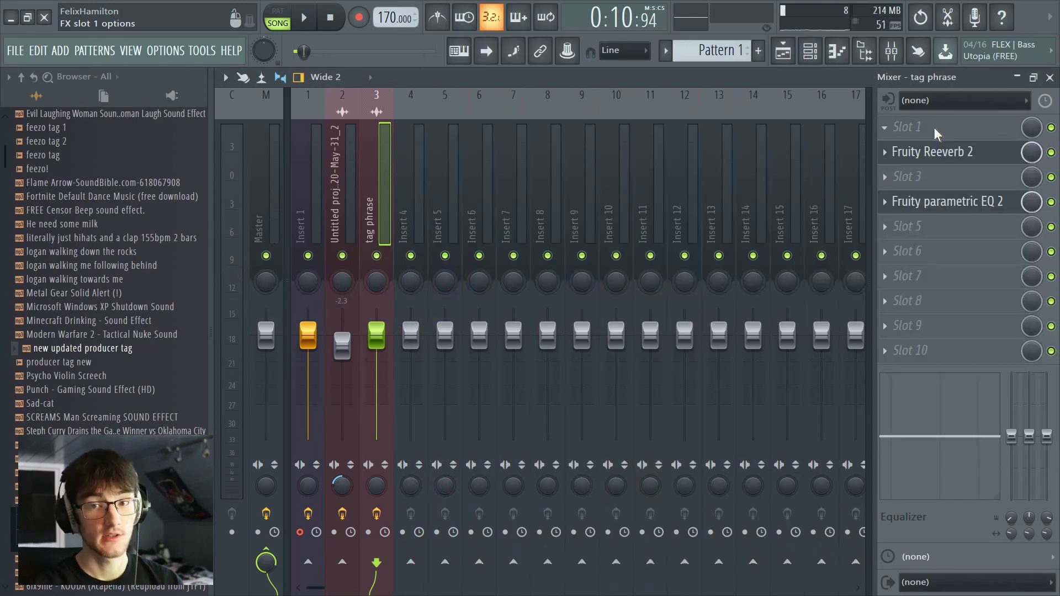
{"action": "left_click", "coordinate": [488, 250]}
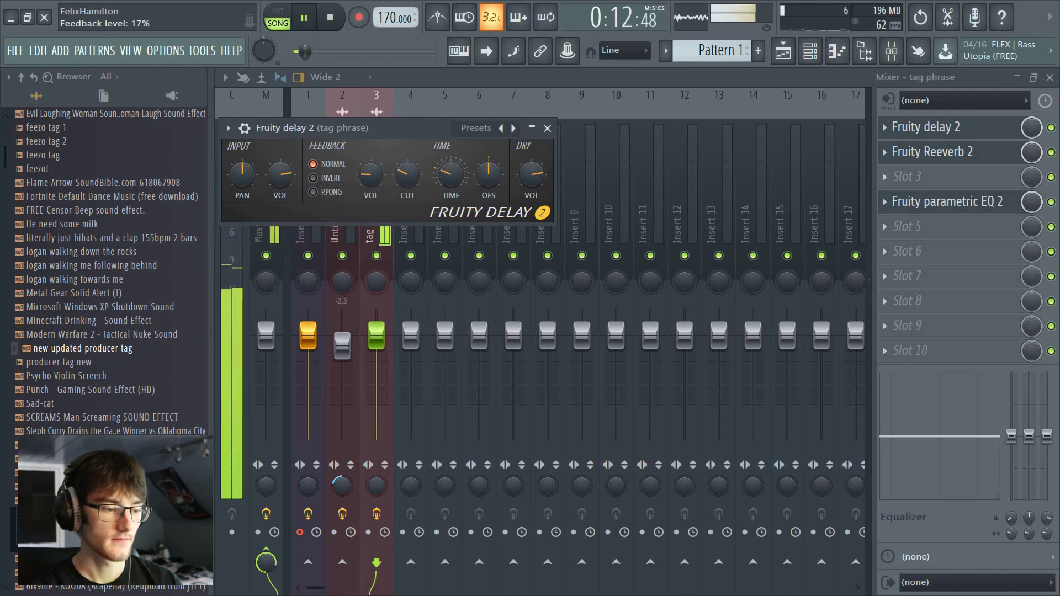
{"action": "key", "text": "space"}
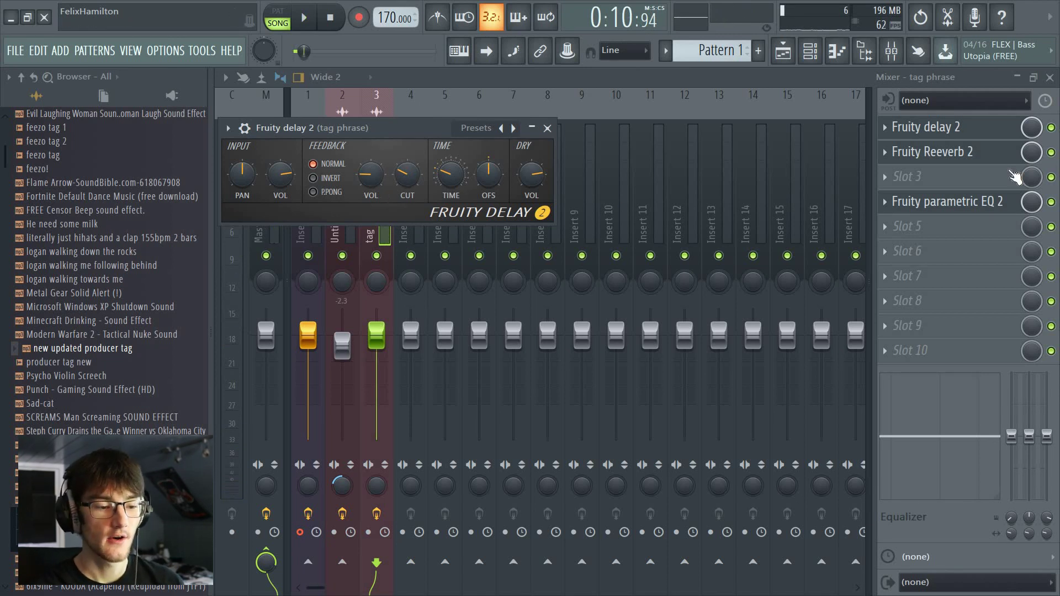
- Move the parametric EQ to slot 7 and the reverb to slot 4, then insert Fruity Flanger in slot 2
{"action": "left_click_drag", "start_coordinate": [966, 283], "coordinate": [964, 279]}
{"action": "left_click_drag", "start_coordinate": [936, 154], "coordinate": [935, 209]}
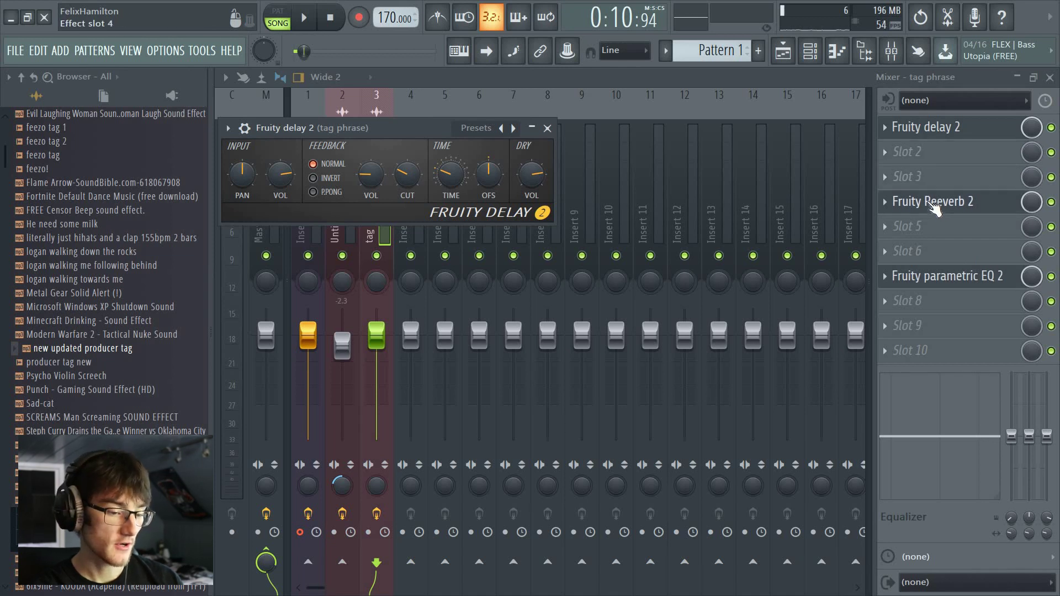
{"action": "left_click", "coordinate": [943, 154]}
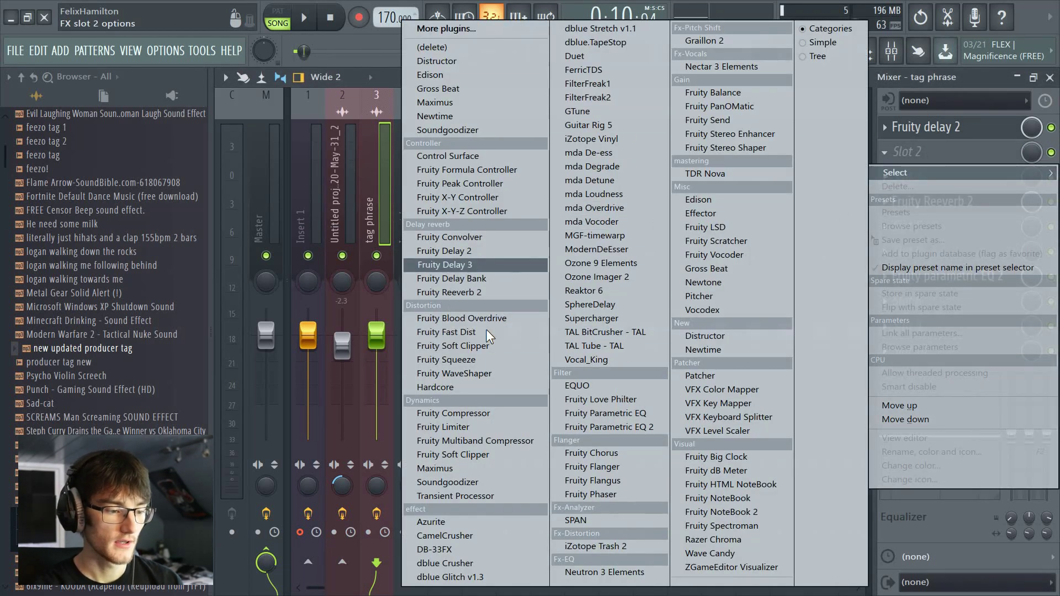
{"action": "left_click", "coordinate": [579, 468]}
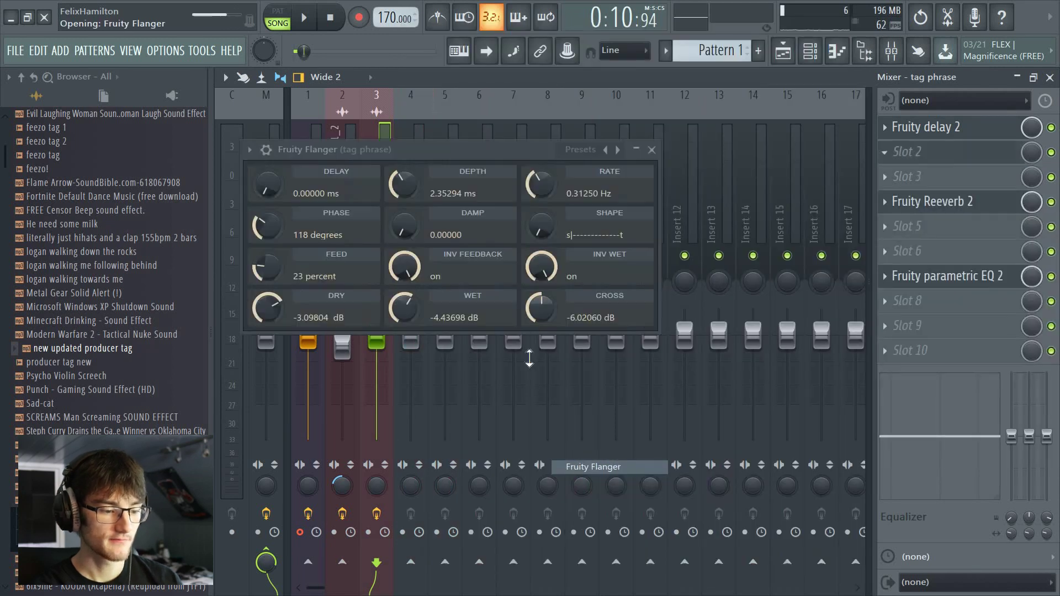
- Apply a flanger preset, reduce the flanger's mix level during playback, and lower the tag phrase fader to -4.2 dB
{"action": "left_click", "coordinate": [581, 149]}
{"action": "left_click", "coordinate": [621, 373]}
{"action": "key", "text": "space"}
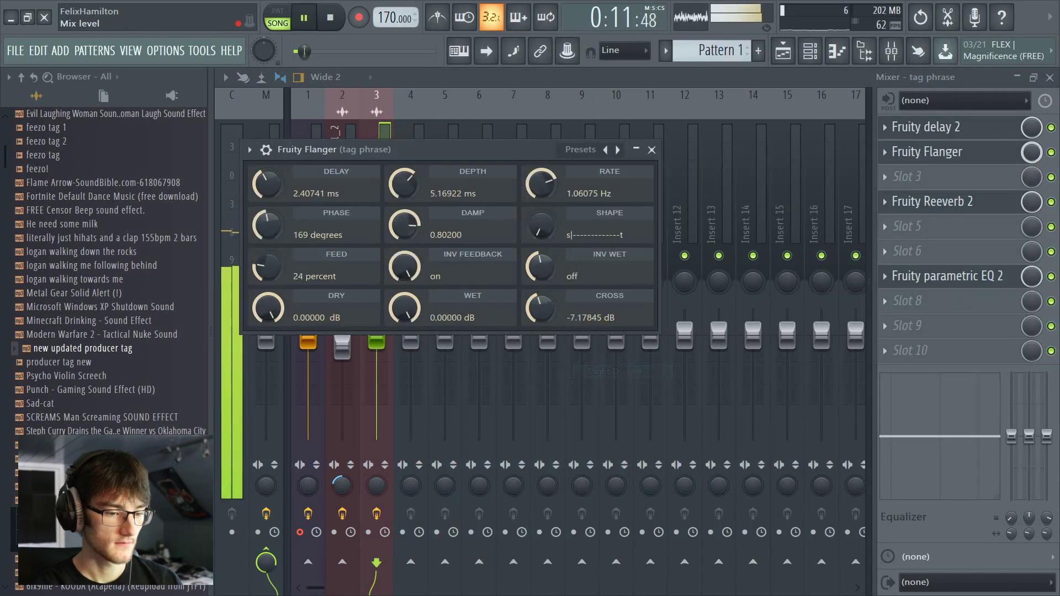
{"action": "left_click", "coordinate": [652, 149]}
{"action": "key", "text": "space"}
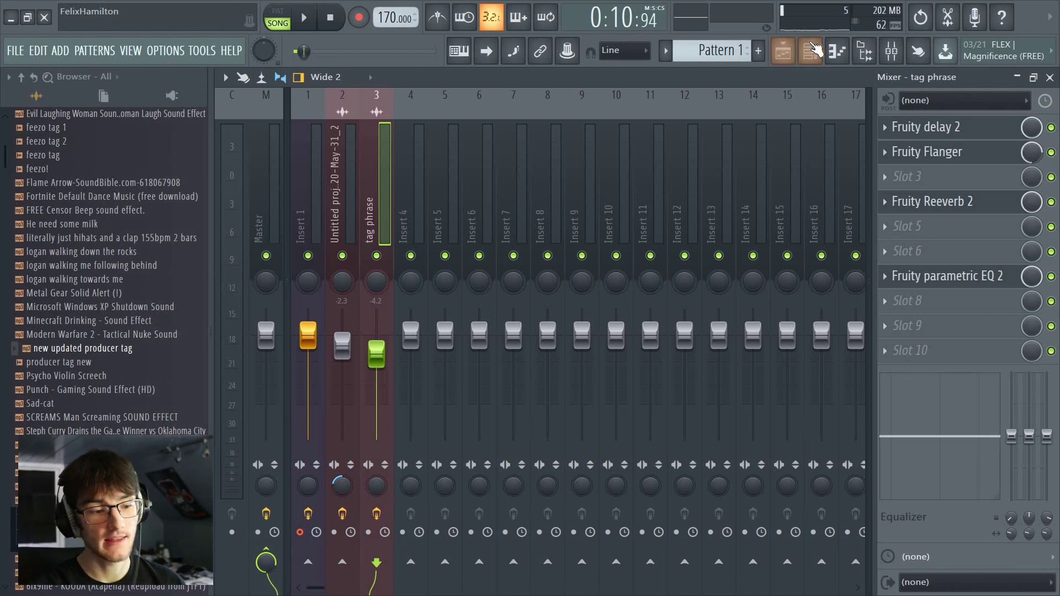
- Play the processed vocal tag with the beat in the playlist from bar 7, then stop playback
{"action": "left_click", "coordinate": [783, 52]}
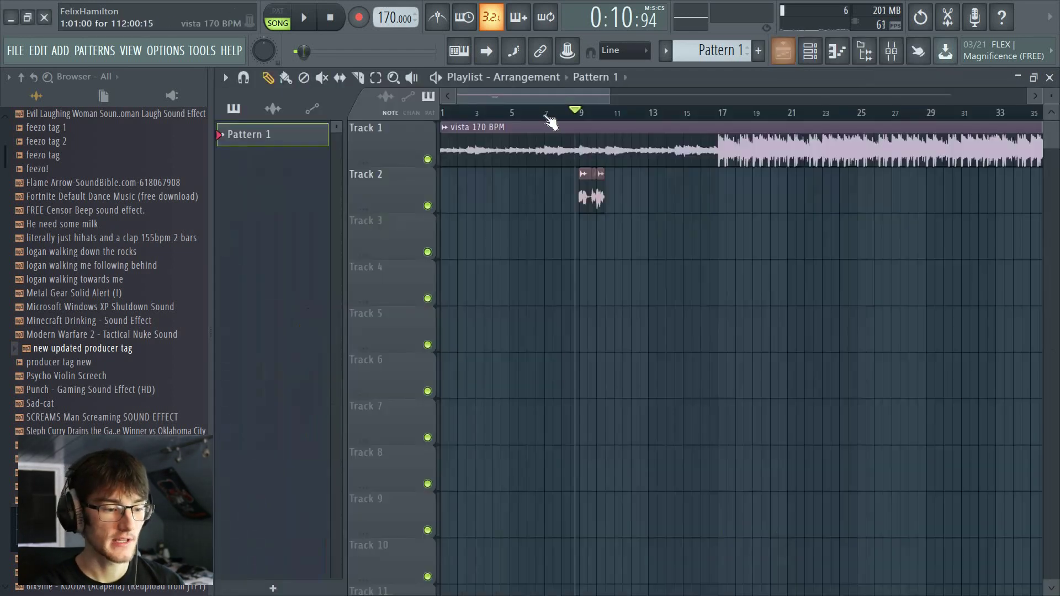
{"action": "left_click", "coordinate": [549, 111]}
{"action": "key", "text": "space"}
{"action": "scroll", "coordinate": [562, 111], "scroll_direction": "down", "scroll_amount": 2}
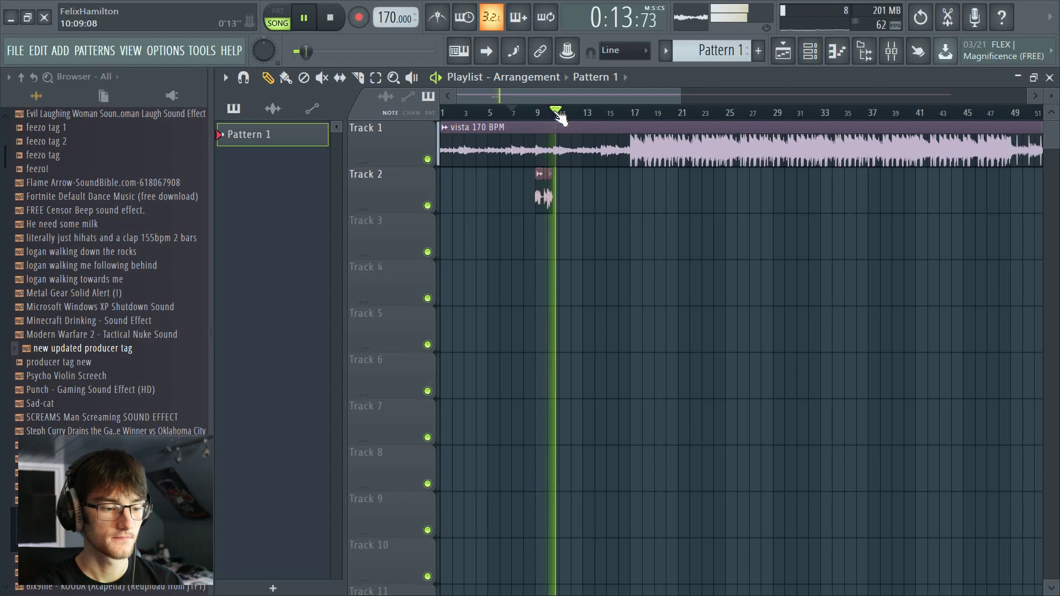
{"action": "key", "text": "space"}
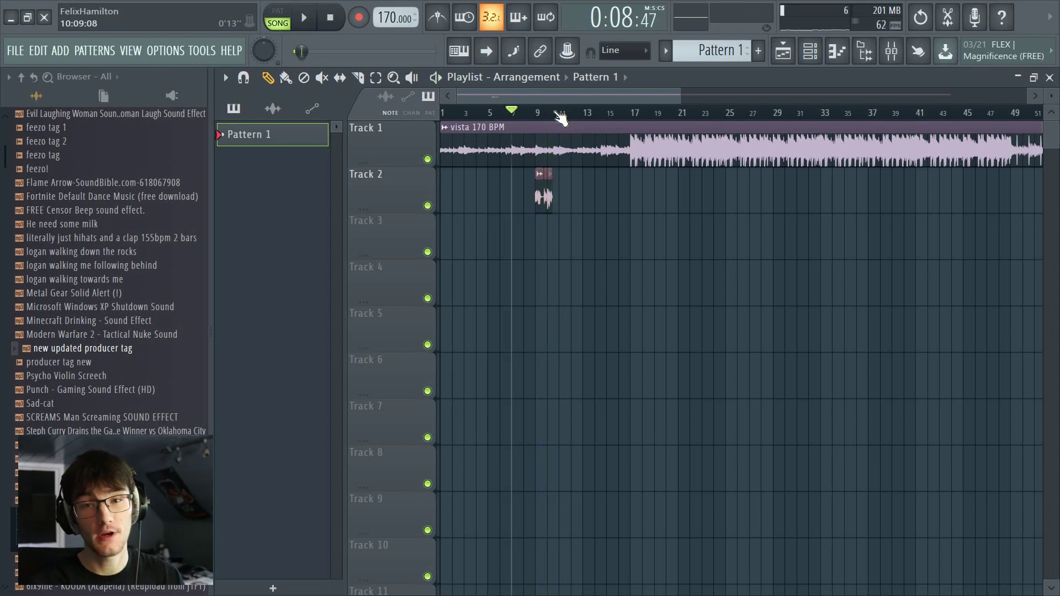